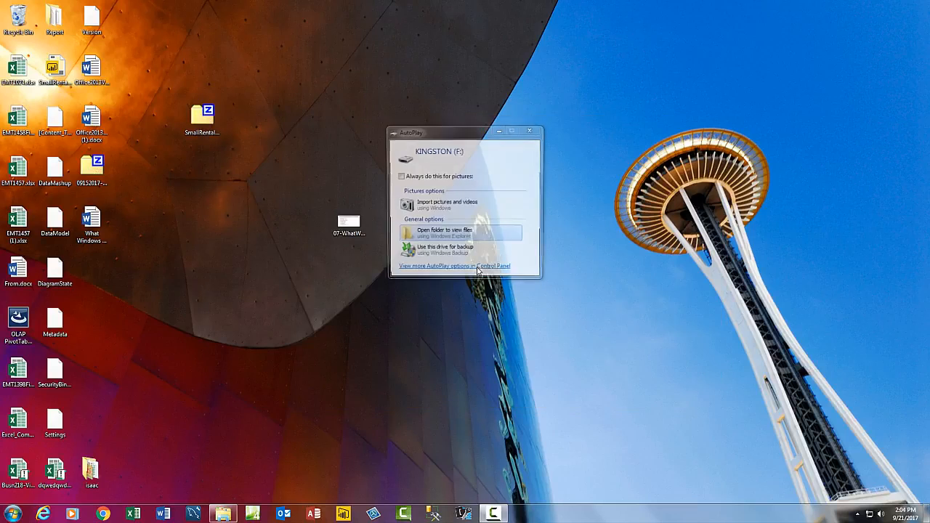
Open the KINGSTON (F:) flash drive from the AutoPlay prompt to view its files.
{"action": "left_click_drag", "start_coordinate": [473, 138], "coordinate": [379, 180]}
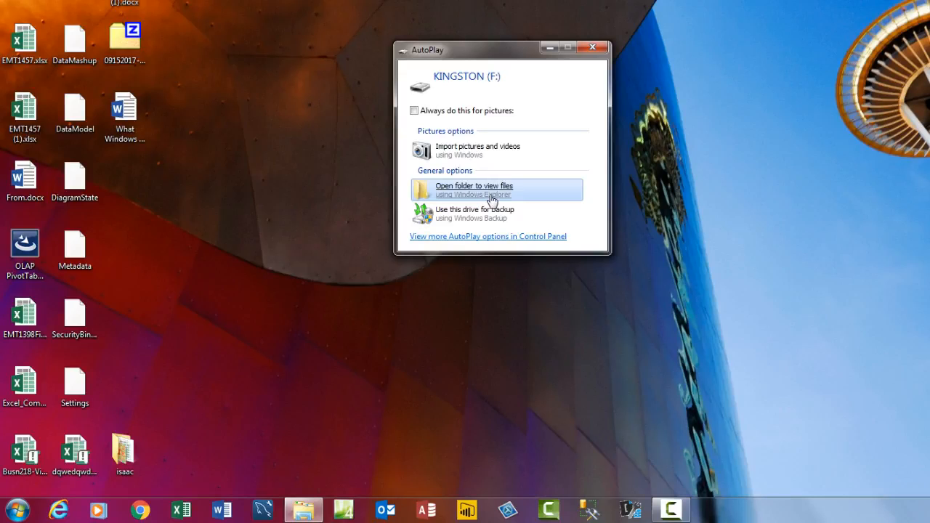
{"action": "left_click", "coordinate": [492, 198]}
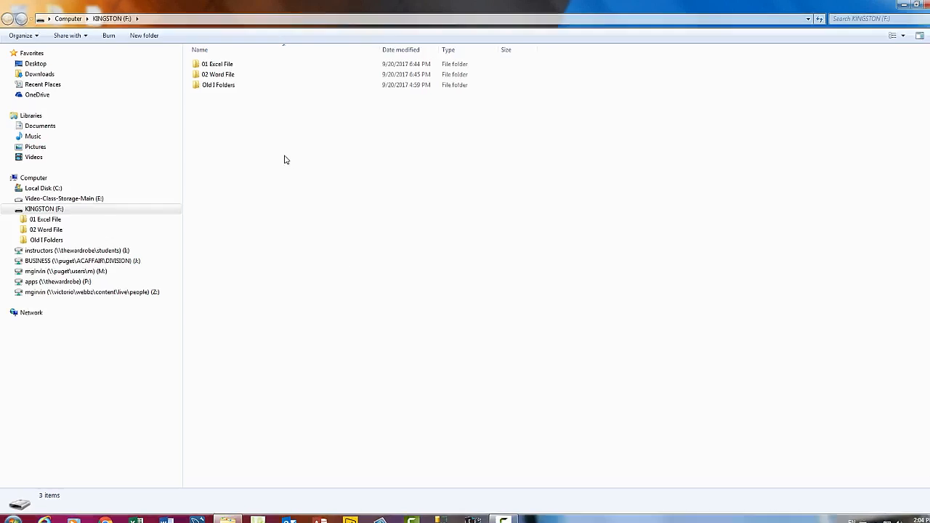
{"action": "left_click", "coordinate": [118, 268]}
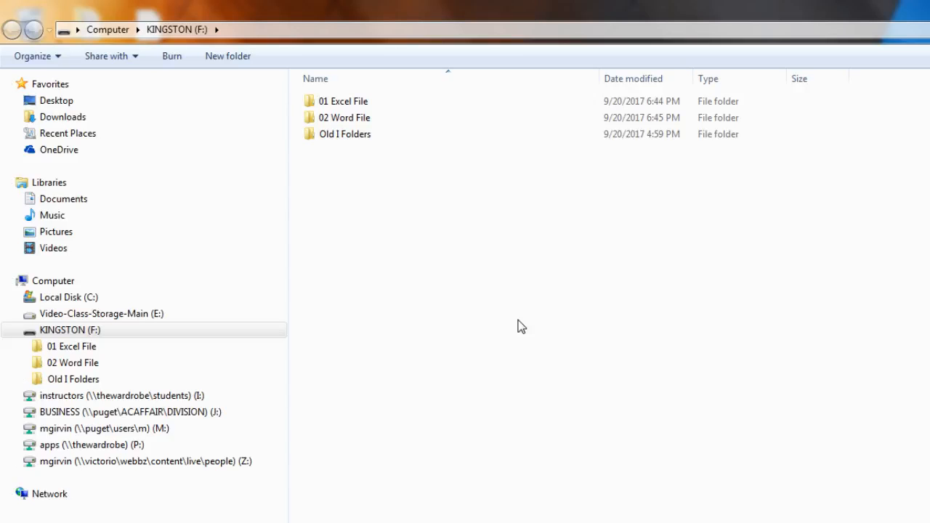
Browse the contents of Local Disk (C:) and of the KINGSTON (F:) drive, including its 01 Excel File and 02 Word File folders.
{"action": "left_click", "coordinate": [78, 299]}
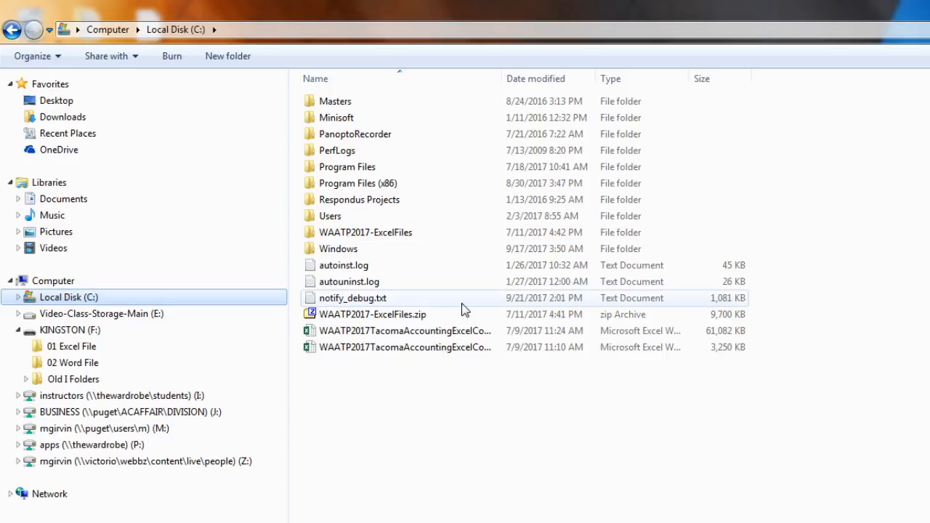
{"action": "left_click", "coordinate": [91, 331]}
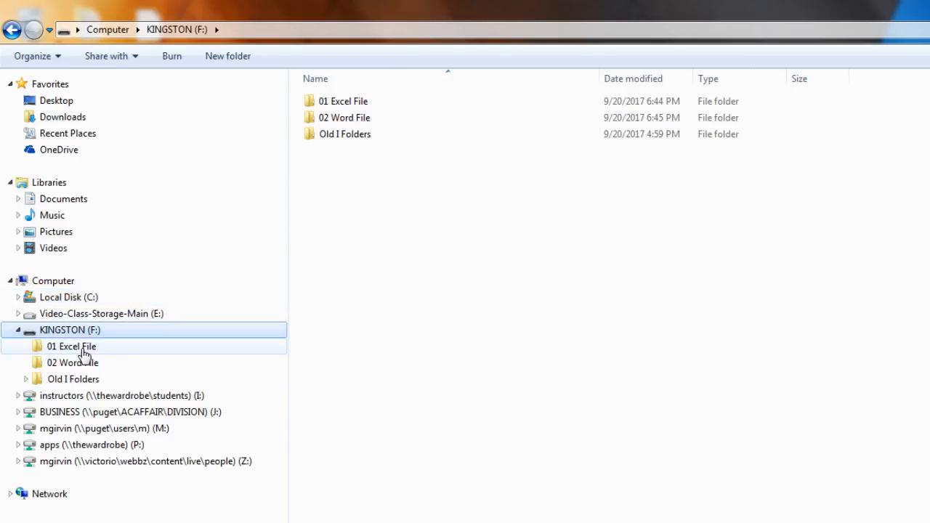
{"action": "left_click", "coordinate": [81, 349]}
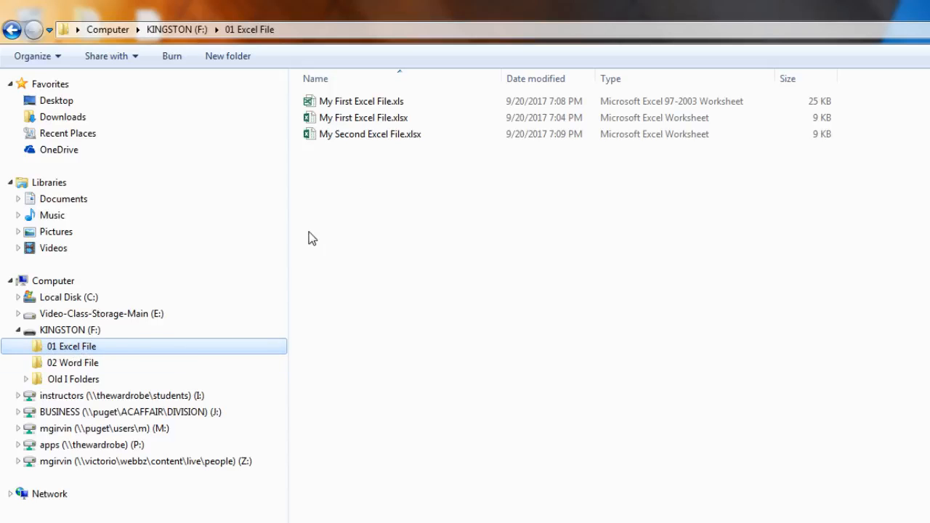
{"action": "left_click", "coordinate": [60, 367]}
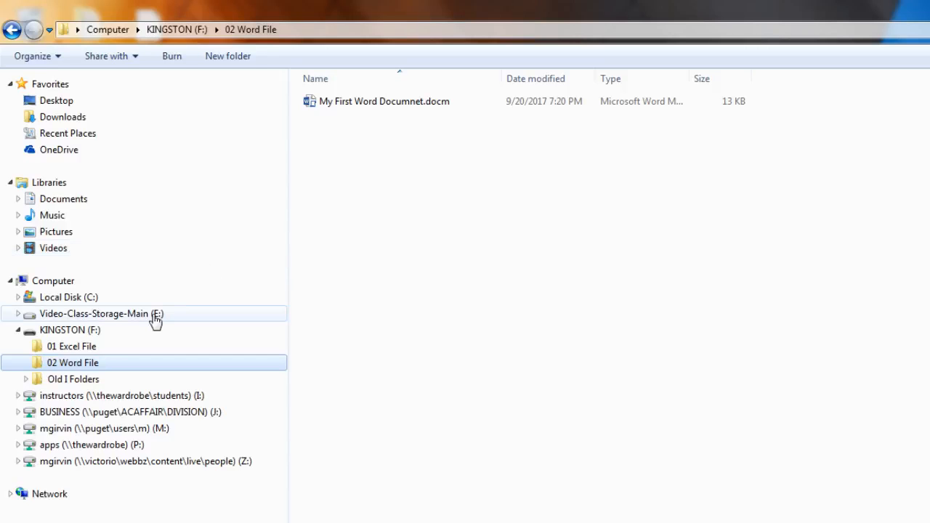
{"action": "left_click", "coordinate": [88, 332]}
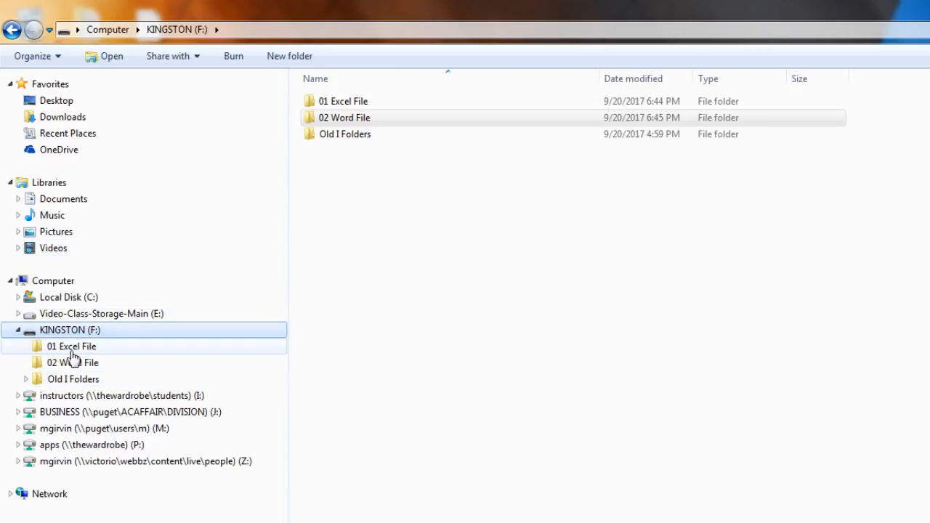
Create a new folder named "Day 02 Excel Files" inside the 01 Excel File folder on the KINGSTON (F:) drive.
{"action": "left_click", "coordinate": [74, 349]}
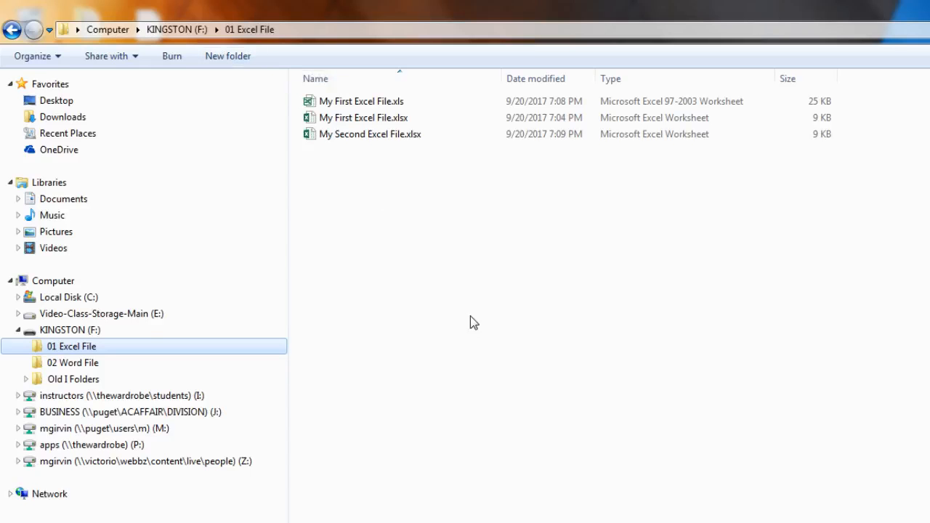
{"action": "key", "text": "ctrl+shift+n"}
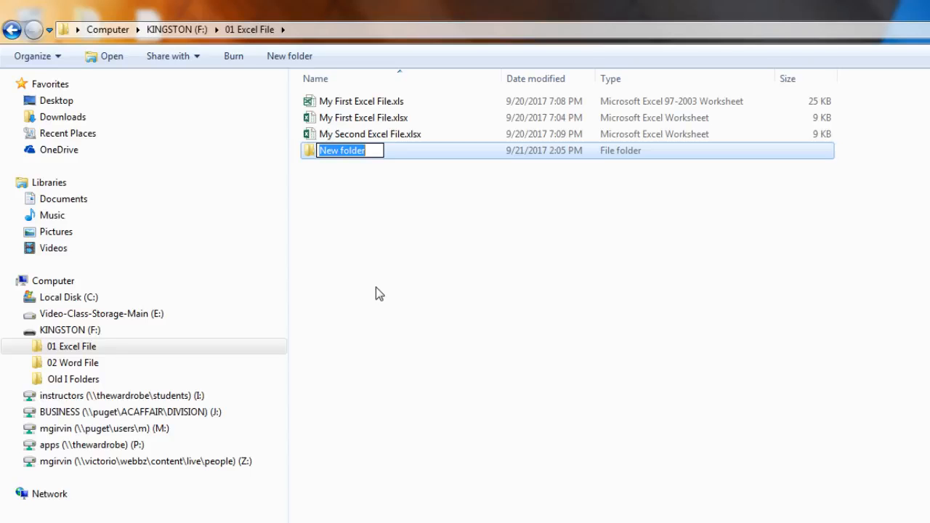
{"action": "type", "text": "Day "}
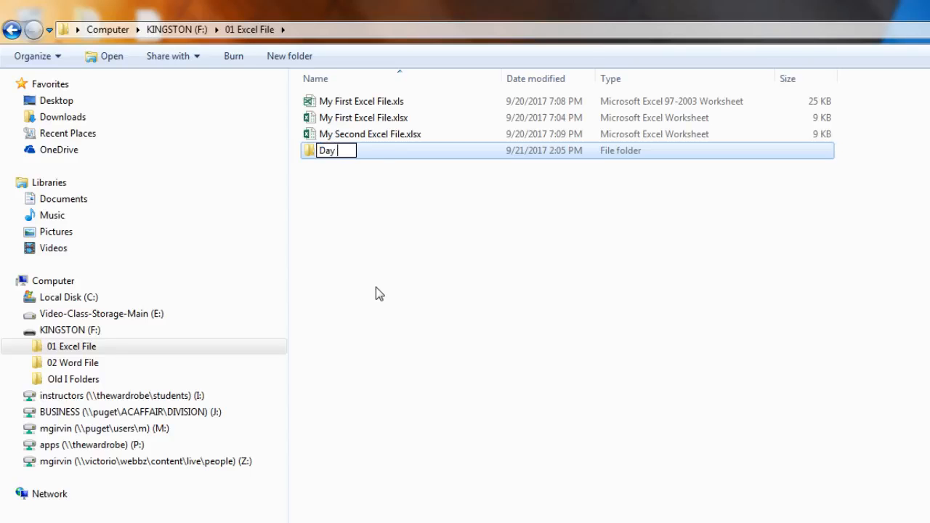
{"action": "type", "text": "02 Excel Files"}
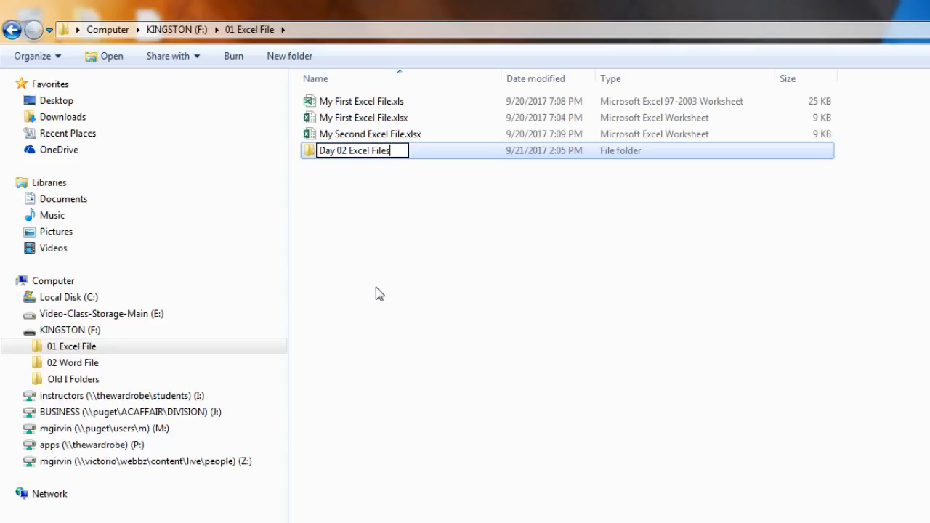
{"action": "key", "text": "Return"}
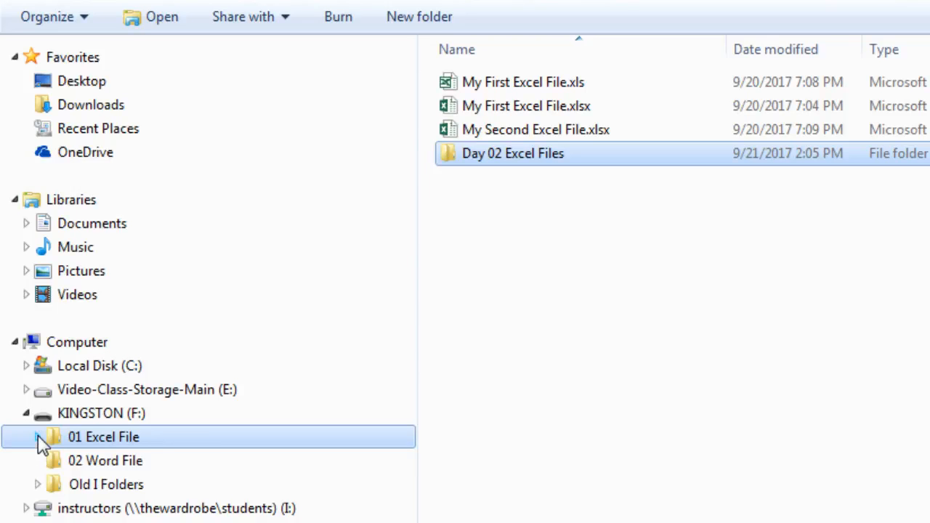
Create a subfolder named "Day 03 Excel Files" inside the Day 02 Excel Files folder.
{"action": "left_click", "coordinate": [38, 437]}
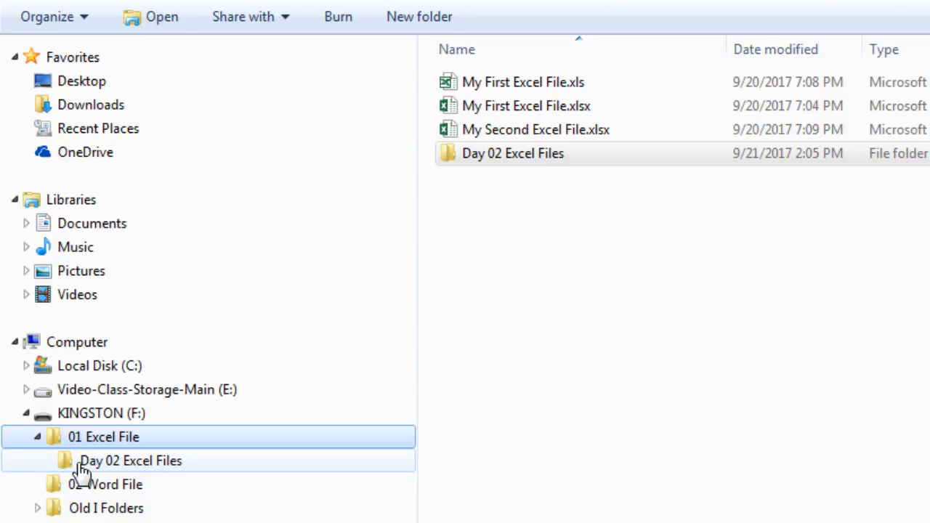
{"action": "left_click", "coordinate": [147, 473]}
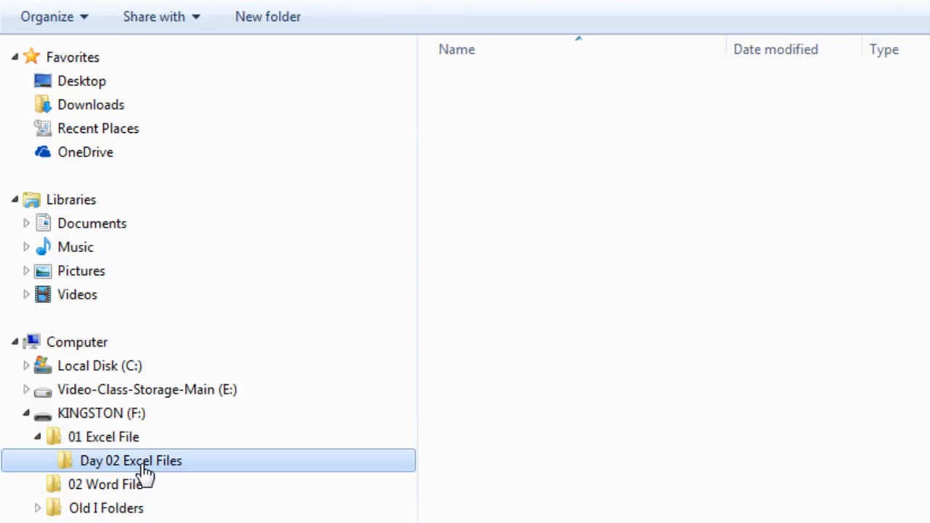
{"action": "key", "text": "ctrl+shift+n"}
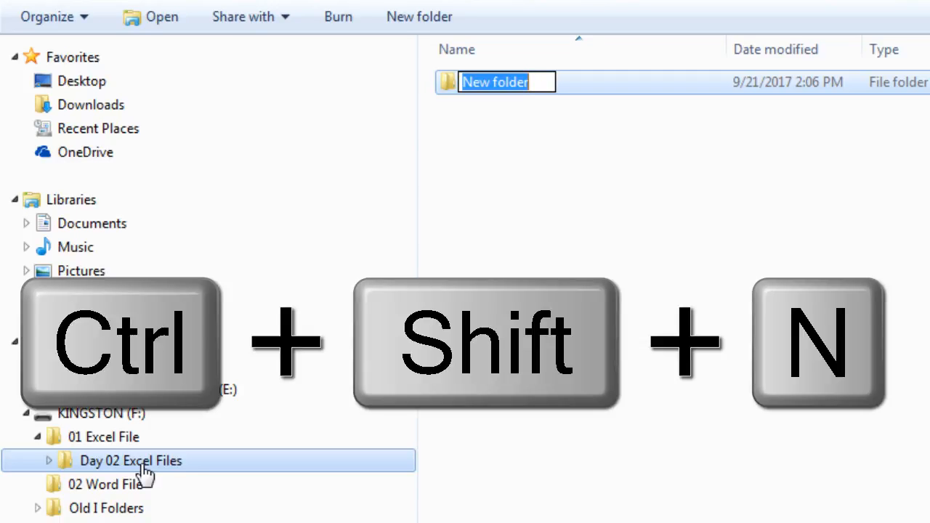
{"action": "type", "text": "Day 03 Excel Files"}
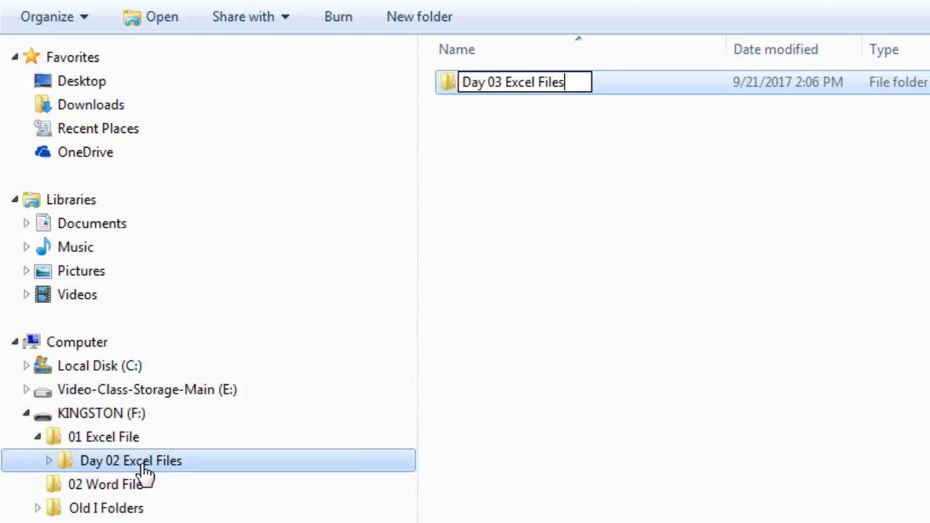
{"action": "key", "text": "Return"}
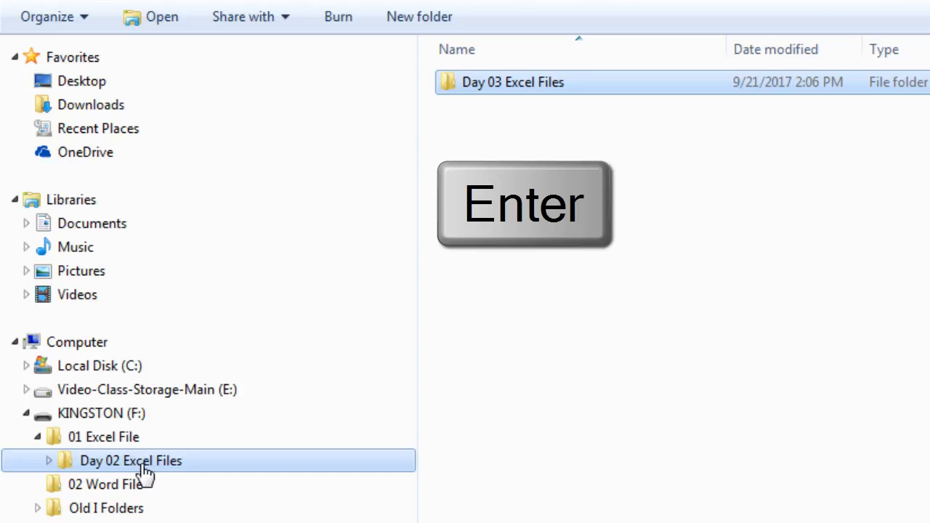
Expand Day 02 Excel Files in the folder tree, then view the contents of 01 Excel File and the KINGSTON (F:) root.
{"action": "left_click", "coordinate": [49, 461]}
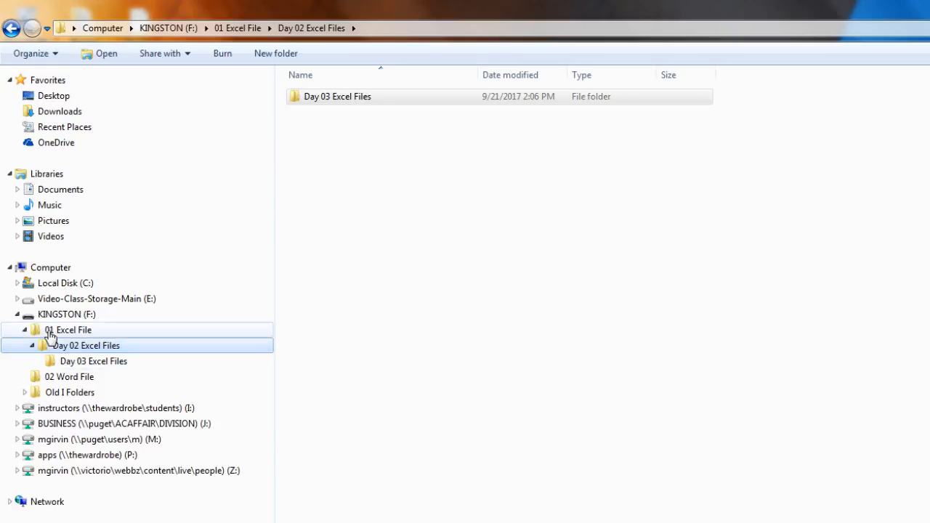
{"action": "left_click", "coordinate": [49, 333]}
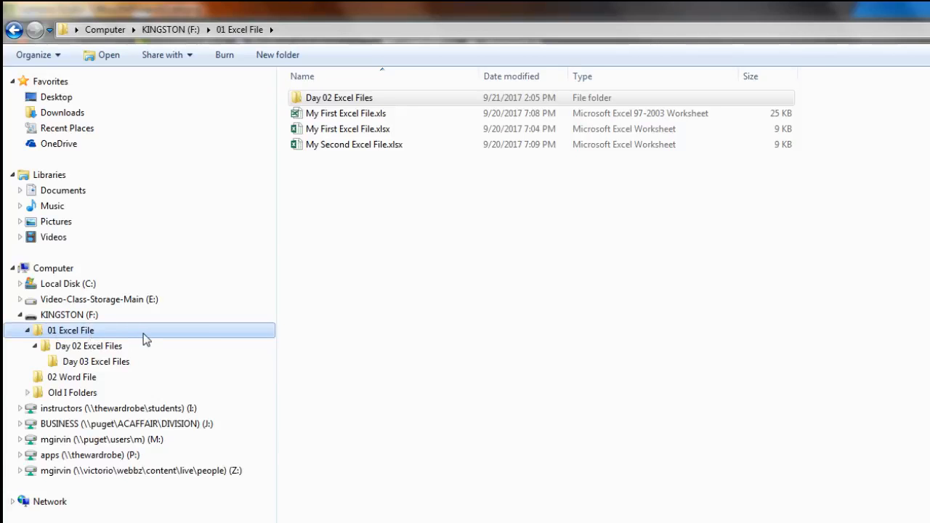
{"action": "left_click", "coordinate": [45, 315]}
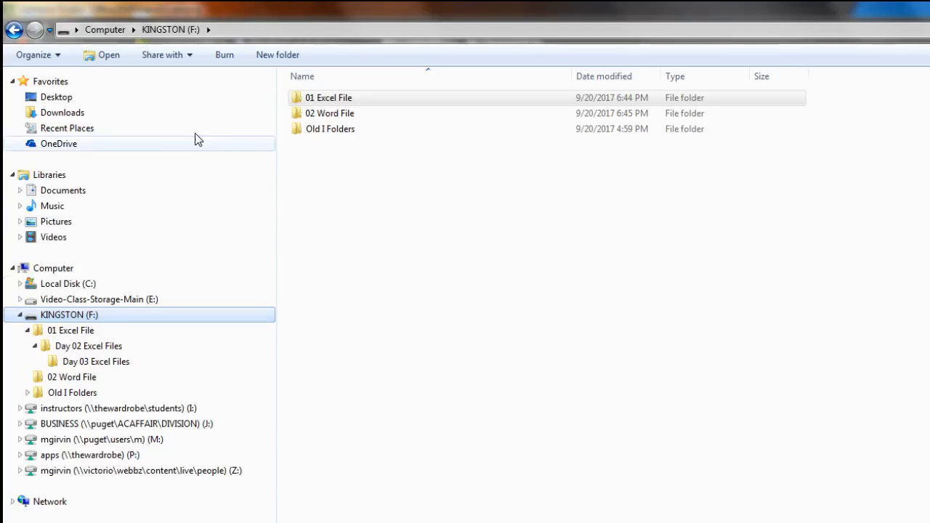
{"action": "left_click", "coordinate": [342, 100]}
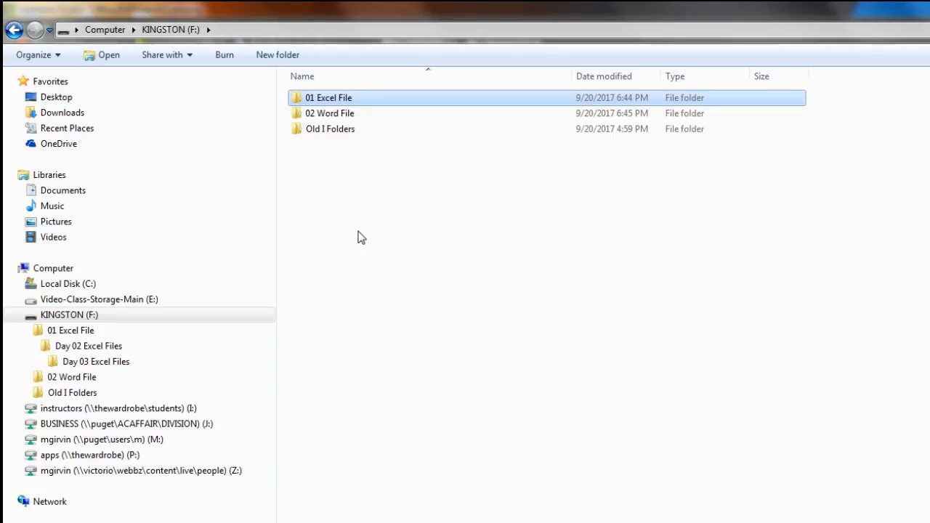
{"action": "key", "text": "F2"}
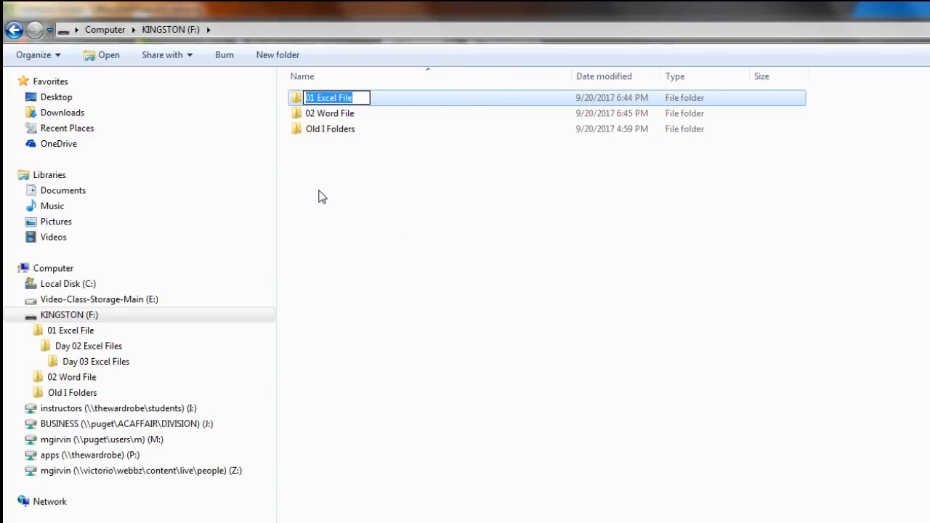
{"action": "key", "text": "Escape"}
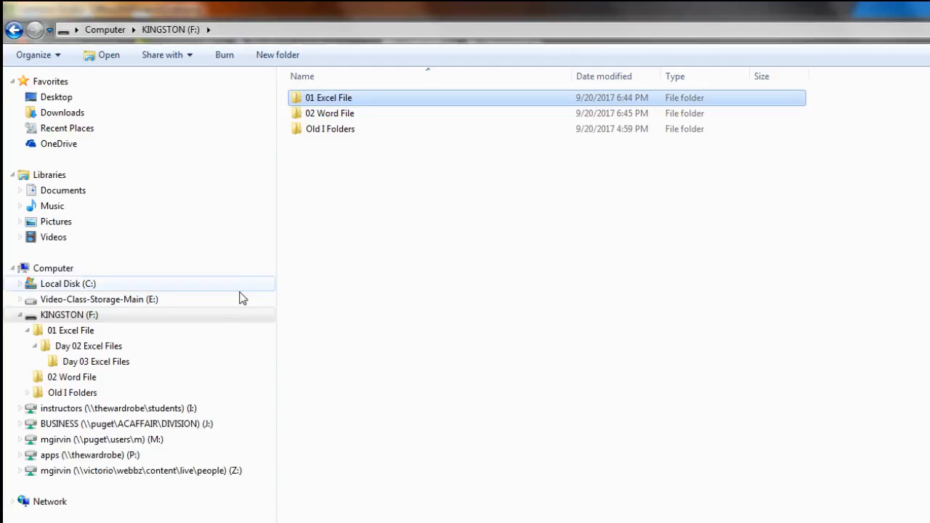
Rename the 01 Excel File folder in the folder tree to "01 Excel Files".
{"action": "left_click", "coordinate": [73, 331]}
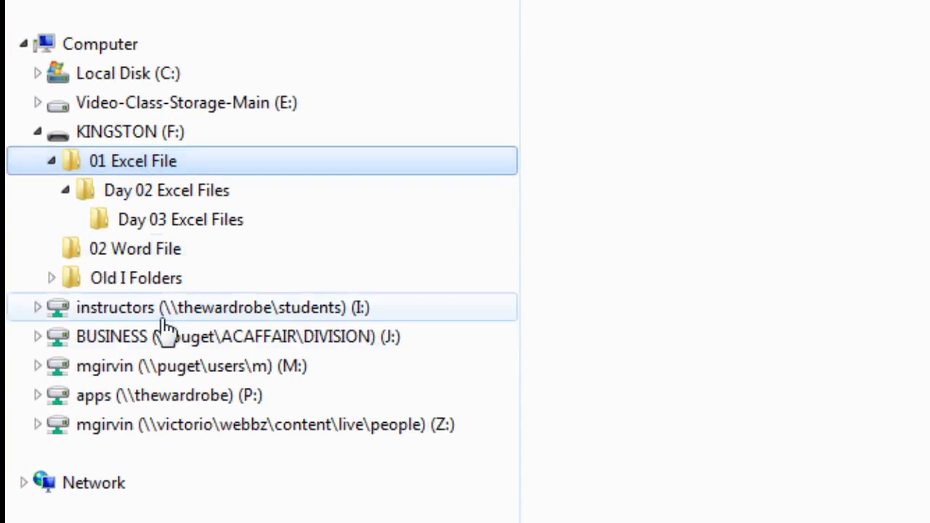
{"action": "key", "text": "F2"}
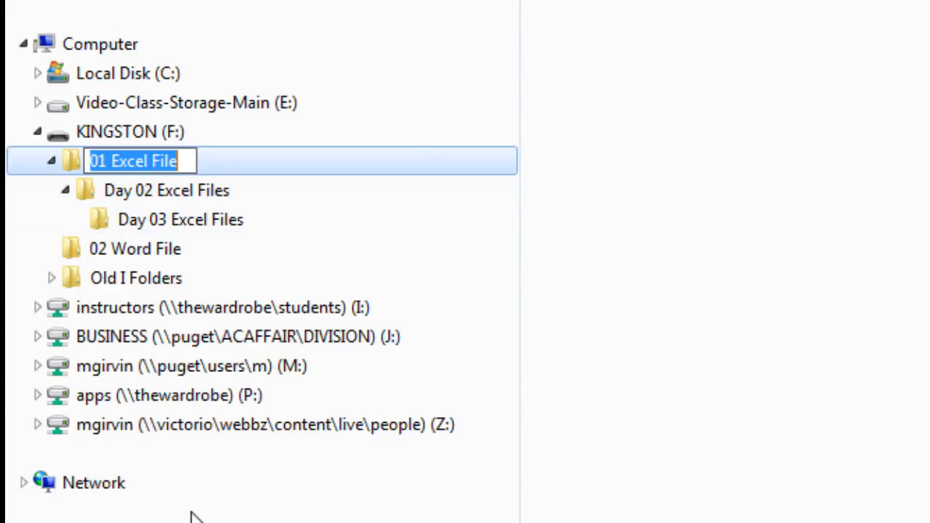
{"action": "key", "text": "Home"}
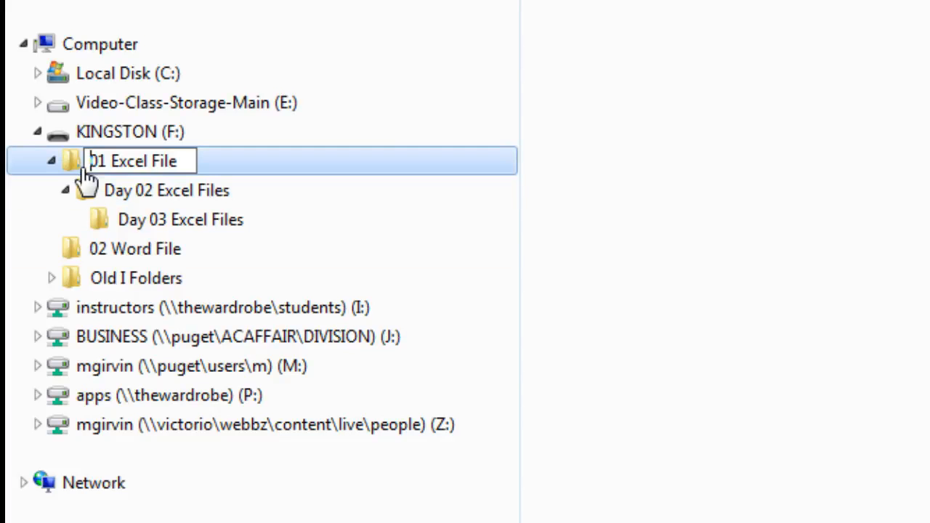
{"action": "key", "text": "End"}
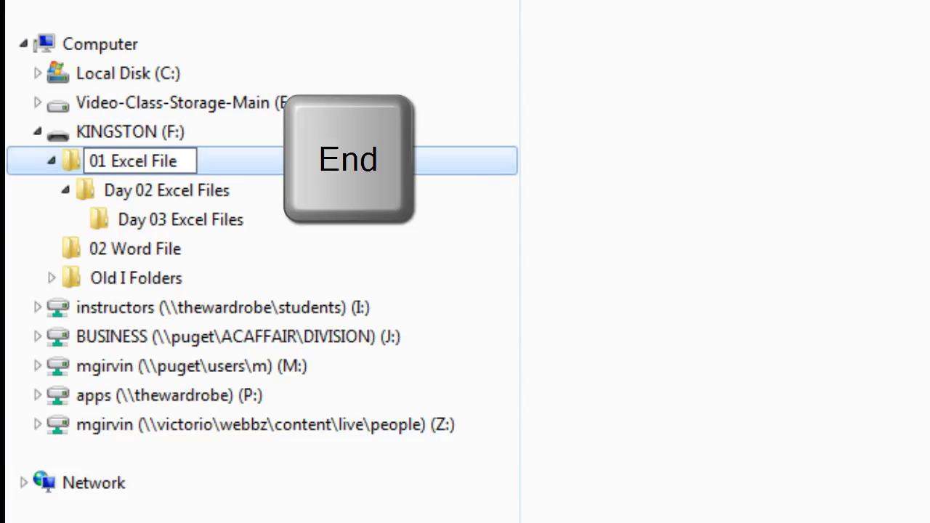
{"action": "key", "text": "Home"}
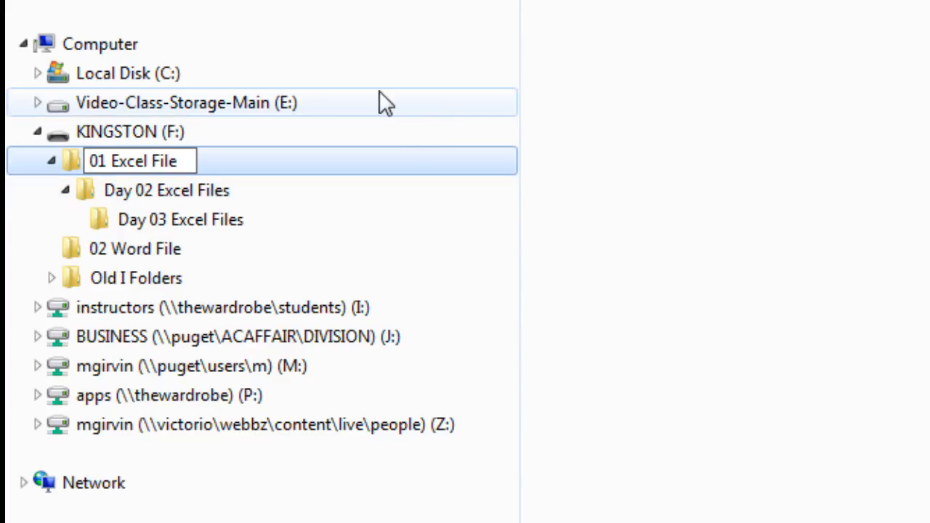
{"action": "key", "text": "End"}
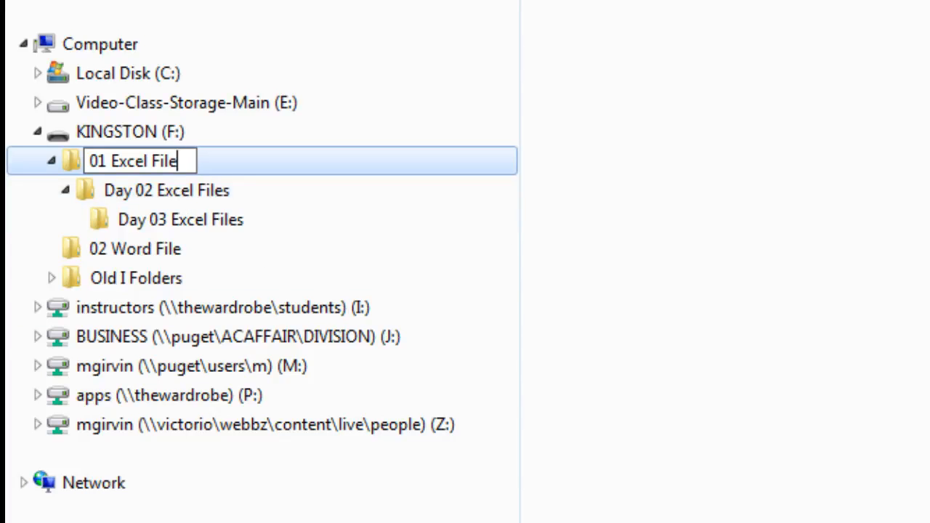
{"action": "type", "text": "s"}
{"action": "key", "text": "Return"}
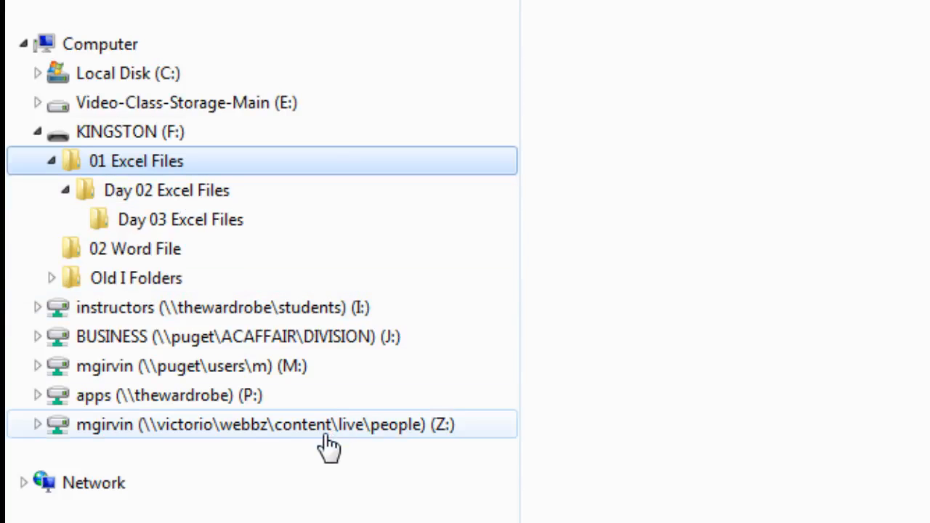
Rename the 02 Word File folder in the KINGSTON (F:) folder tree to "02 Word Files".
{"action": "key", "text": "Down"}
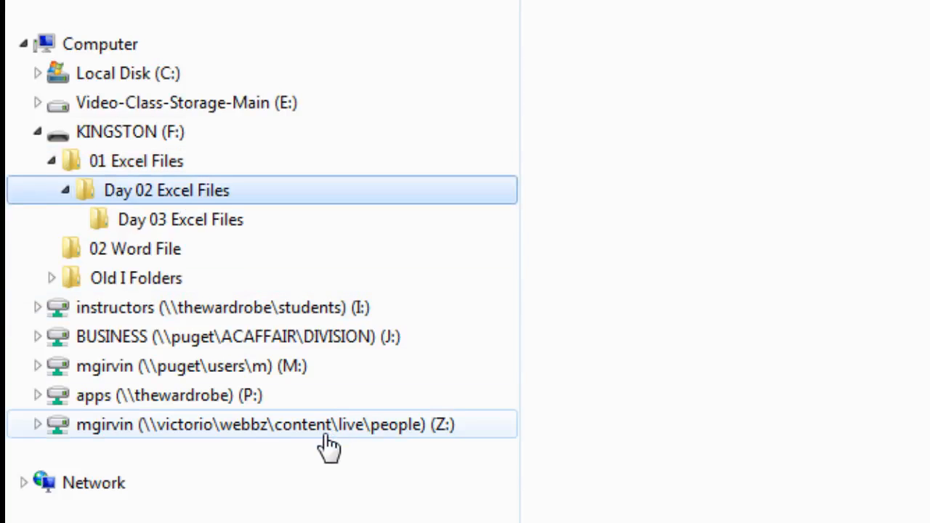
{"action": "key", "text": "Down"}
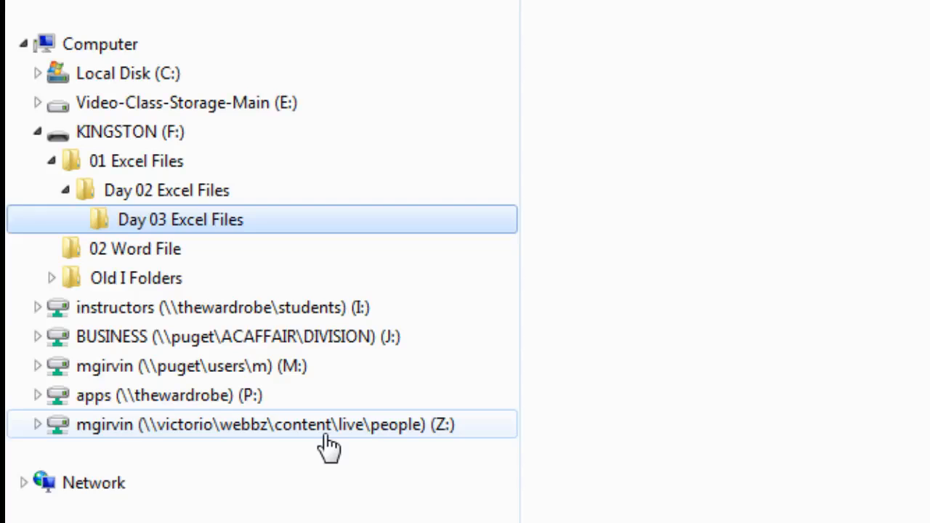
{"action": "key", "text": "Down"}
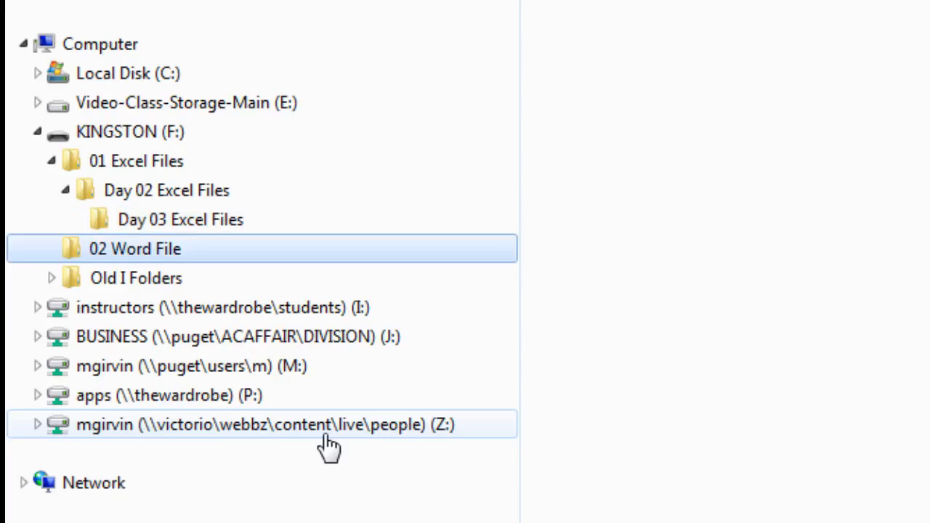
{"action": "key", "text": "F2"}
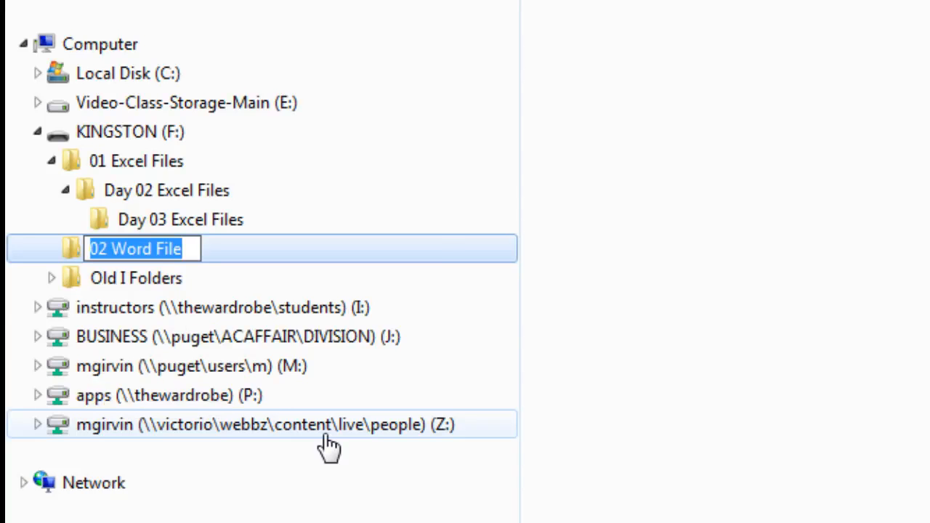
{"action": "key", "text": "End"}
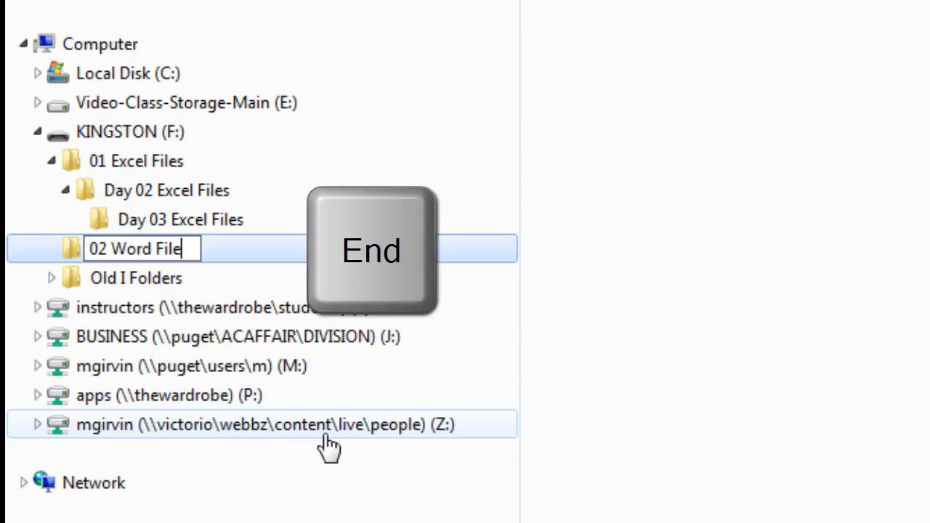
{"action": "type", "text": "s"}
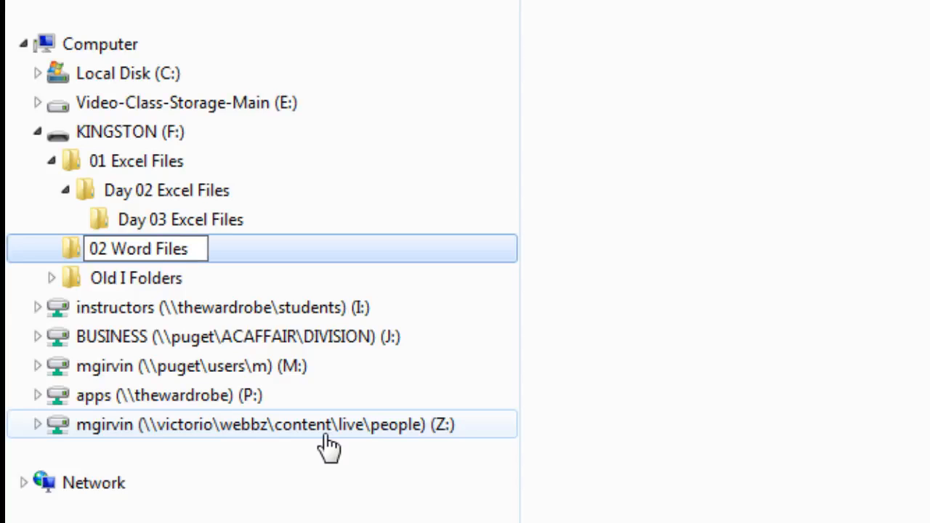
{"action": "key", "text": "Return"}
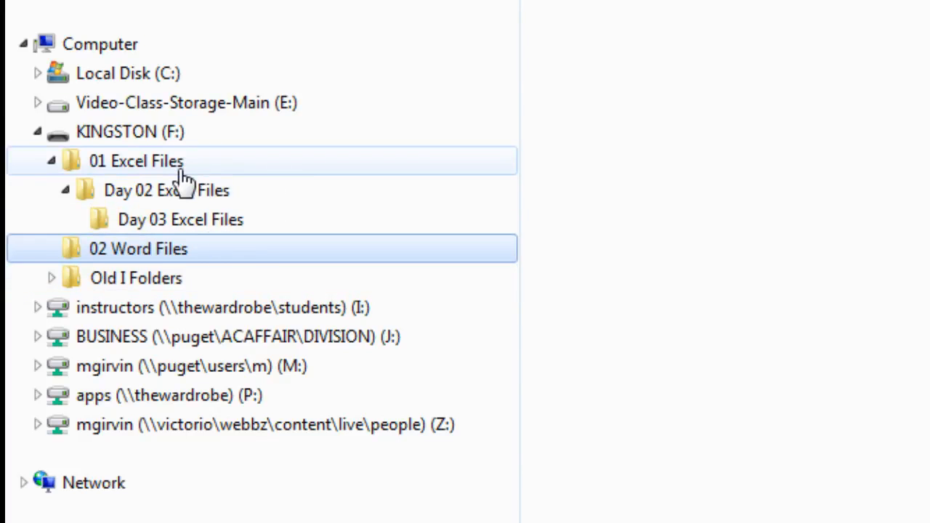
Open the 01 Excel Files folder and select only My First Excel File.xls and My Second Excel File.xlsx, skipping the file between them.
{"action": "left_click", "coordinate": [122, 174]}
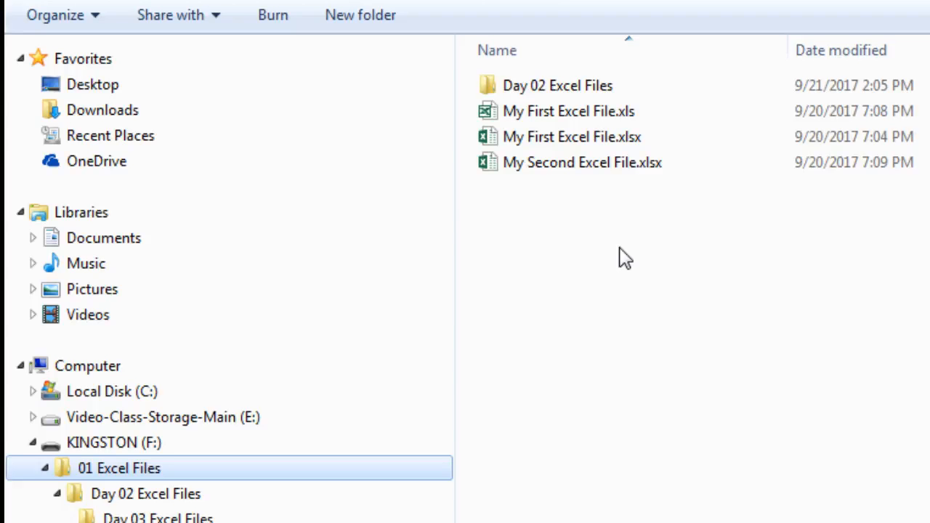
{"action": "left_click", "coordinate": [527, 117]}
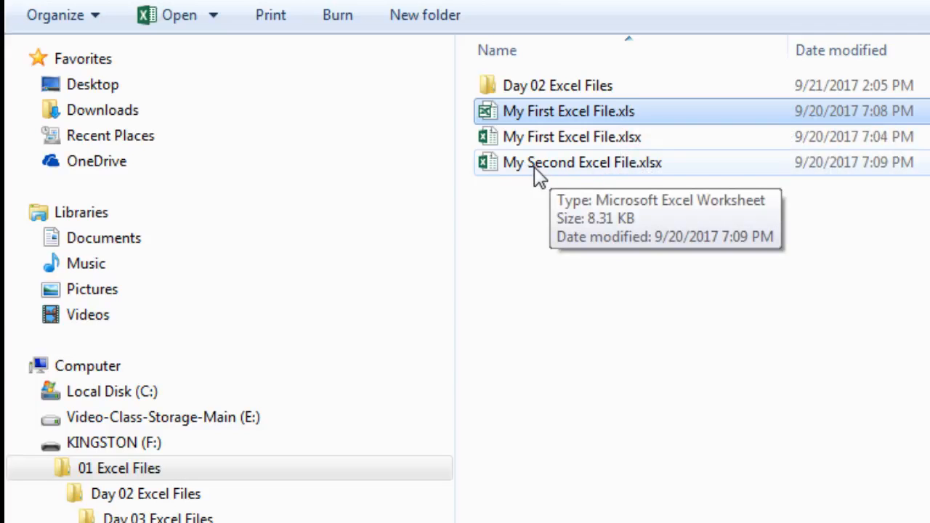
{"action": "key", "text": "ctrl"}
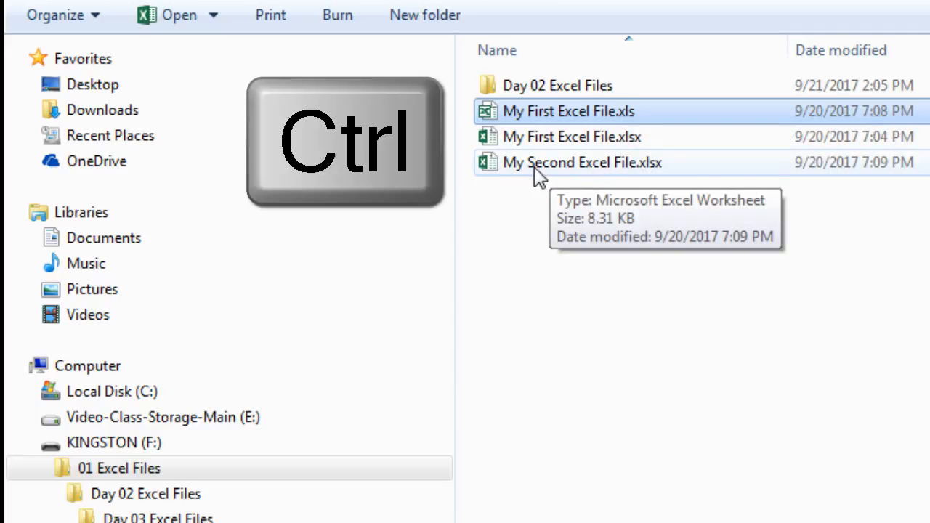
{"action": "left_click", "coordinate": [538, 168], "text": "ctrl"}
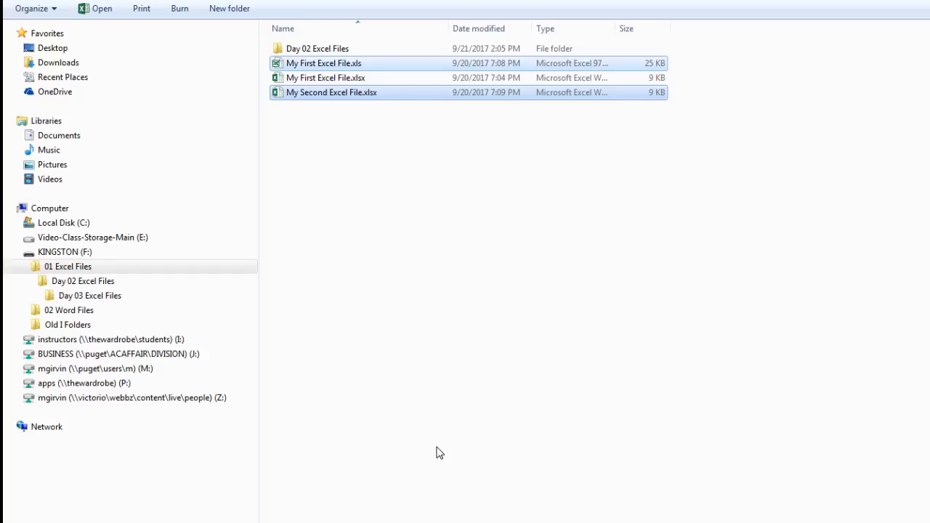
{"action": "left_click", "coordinate": [355, 95], "text": "ctrl"}
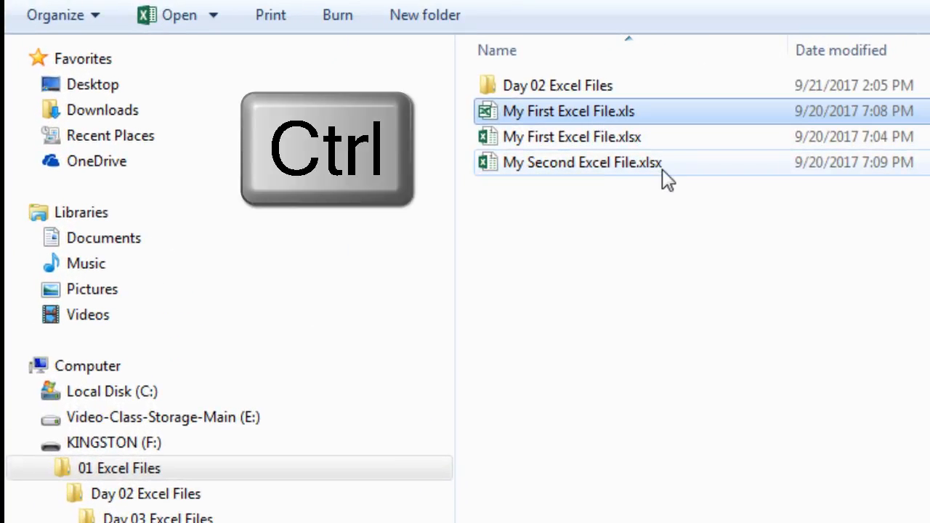
{"action": "left_click", "coordinate": [651, 173], "text": "ctrl"}
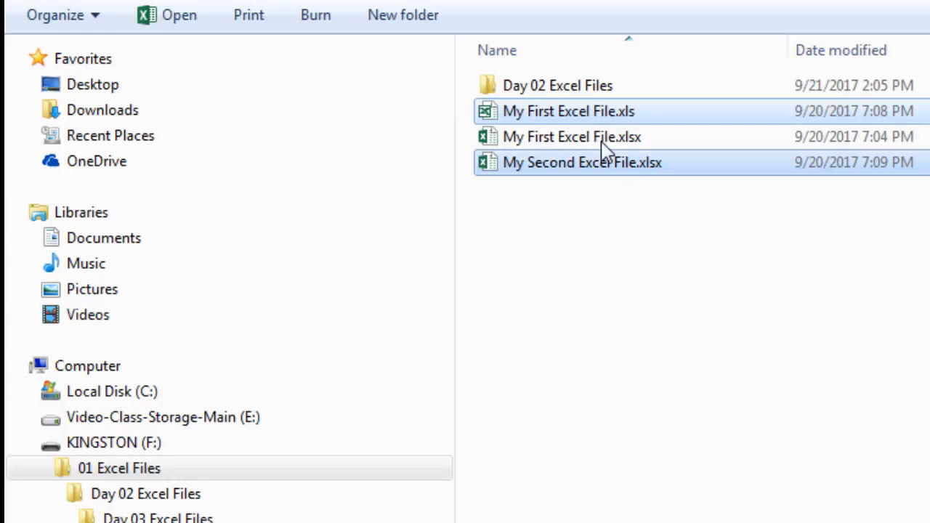
Select the whole range from My First Excel File.xls to My Second Excel File.xlsx, then reselect only those two non-adjacent files.
{"action": "mouse_move", "coordinate": [585, 117]}
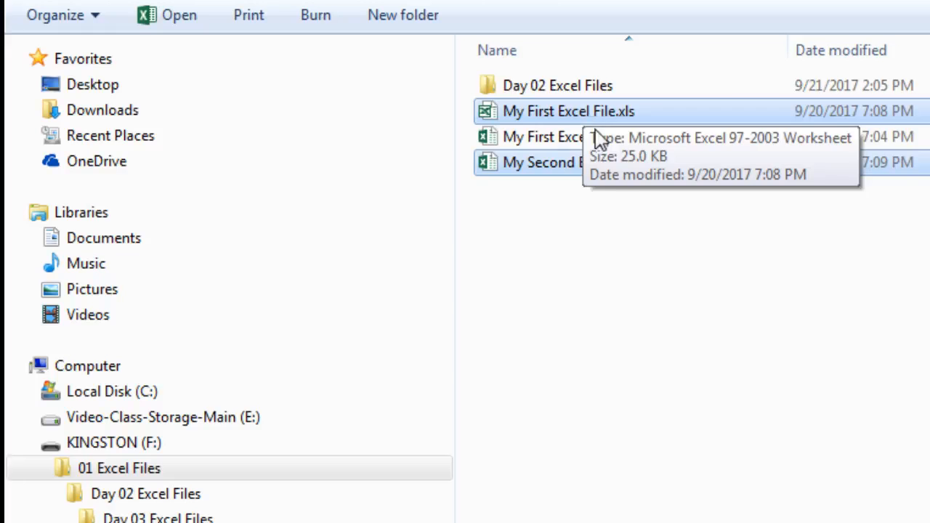
{"action": "left_click", "coordinate": [535, 115]}
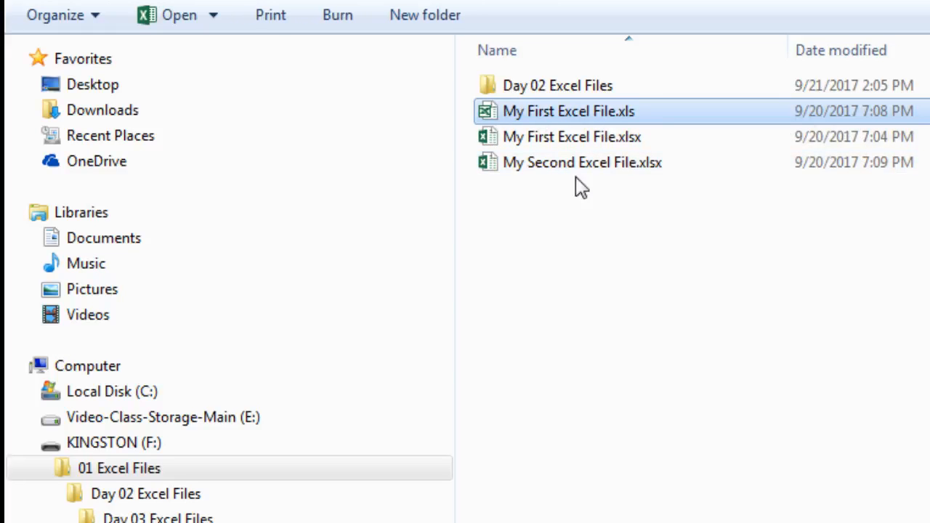
{"action": "mouse_move", "coordinate": [573, 176]}
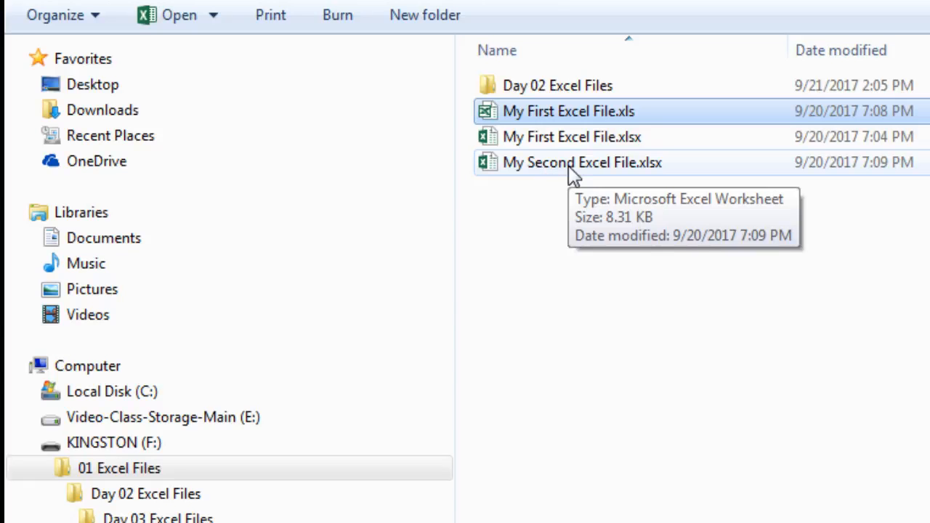
{"action": "key", "text": "shift"}
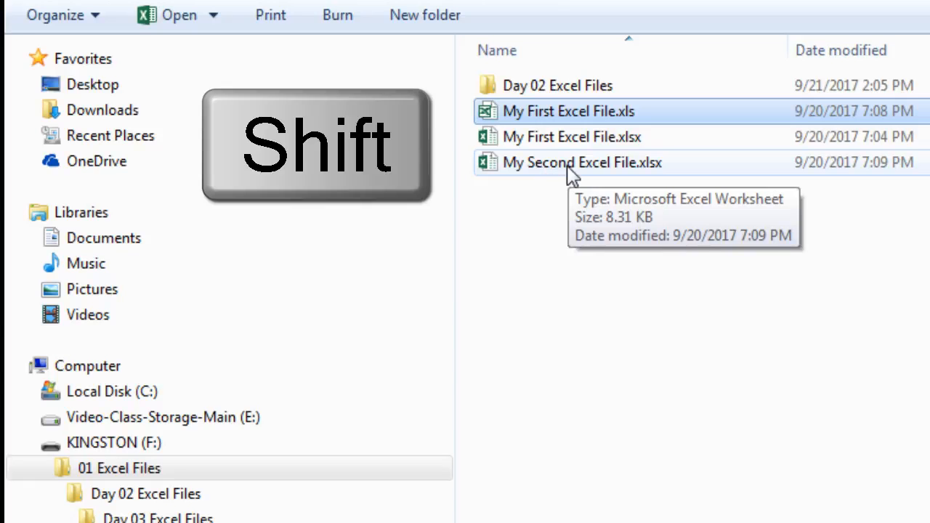
{"action": "left_click", "coordinate": [571, 174], "text": "shift"}
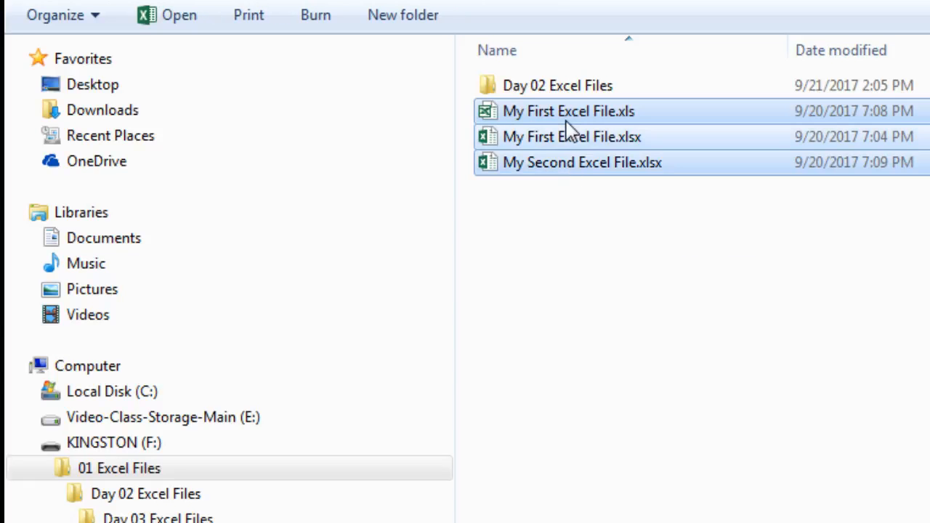
{"action": "mouse_move", "coordinate": [712, 113]}
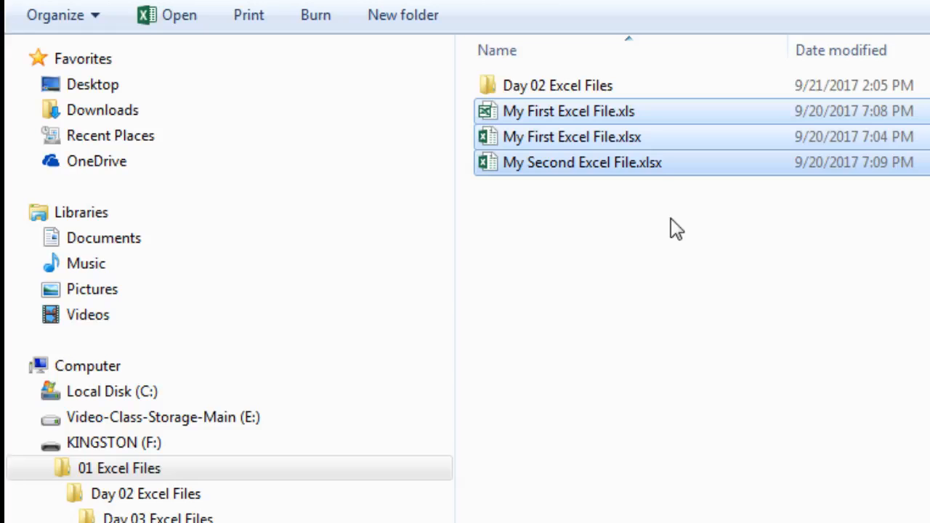
{"action": "left_click", "coordinate": [606, 112]}
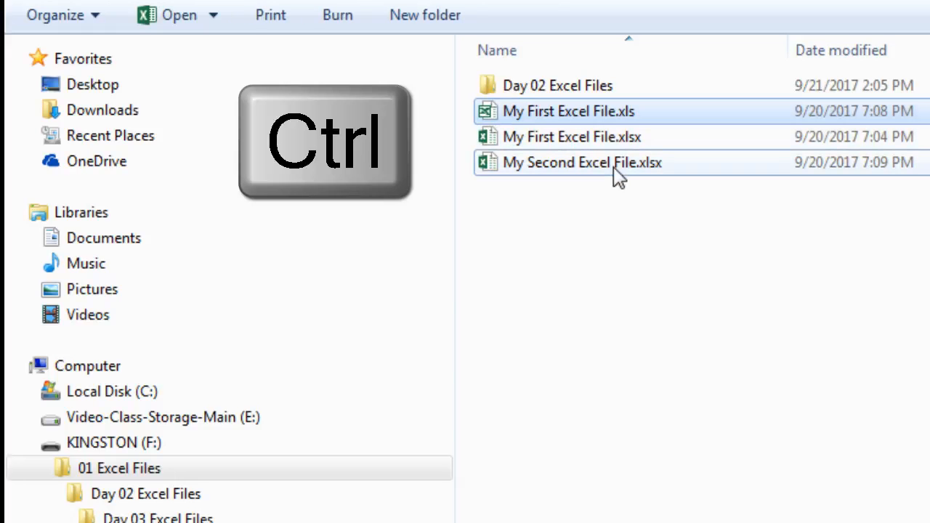
{"action": "left_click", "coordinate": [614, 166], "text": "ctrl"}
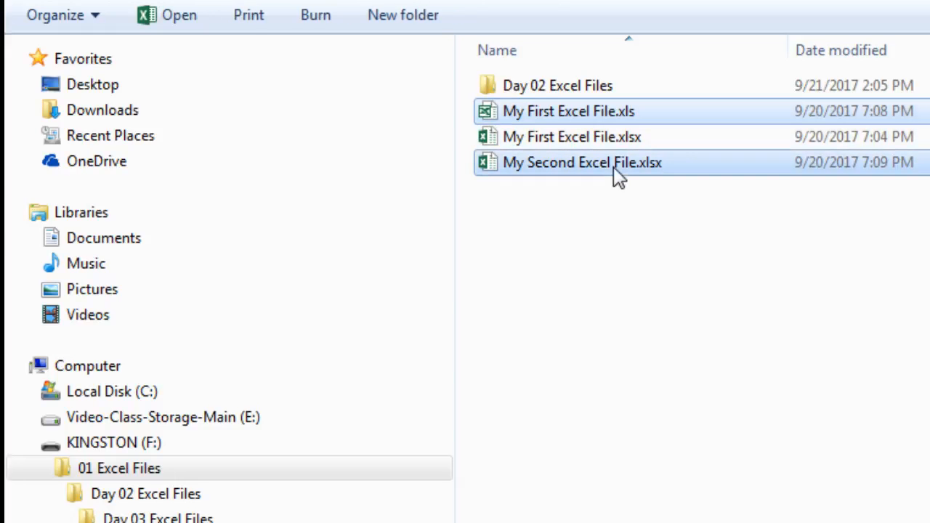
Copy all three Excel files from 01 Excel Files into the Day 03 Excel Files folder.
{"action": "left_click", "coordinate": [581, 119]}
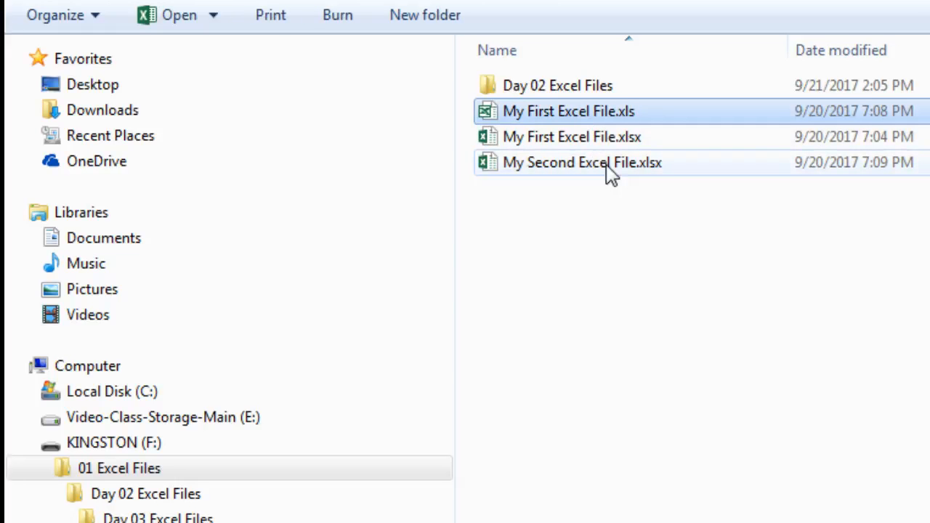
{"action": "left_click", "coordinate": [608, 166], "text": "shift"}
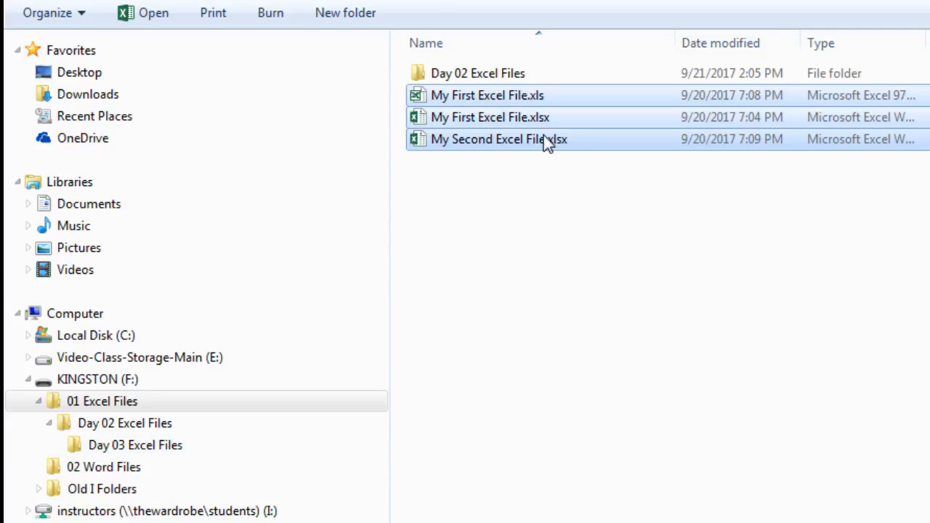
{"action": "right_click", "coordinate": [506, 114]}
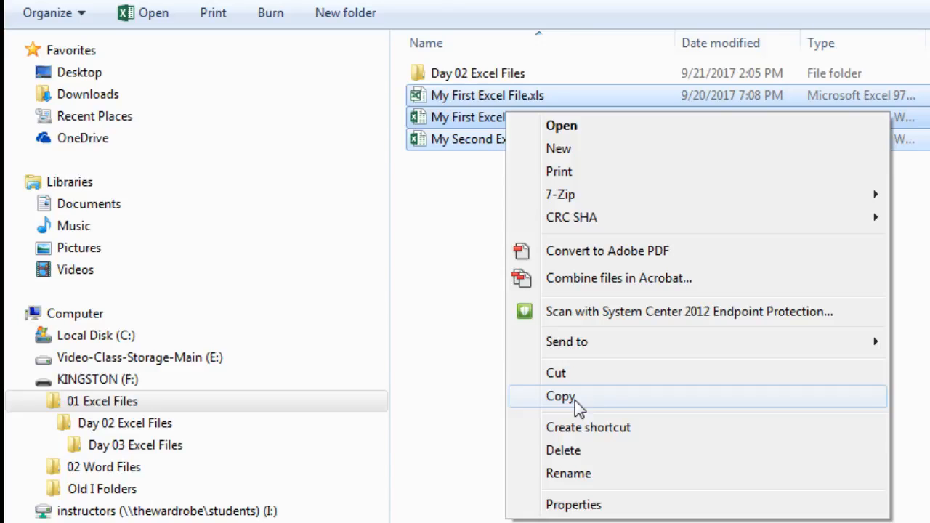
{"action": "right_click", "coordinate": [463, 120]}
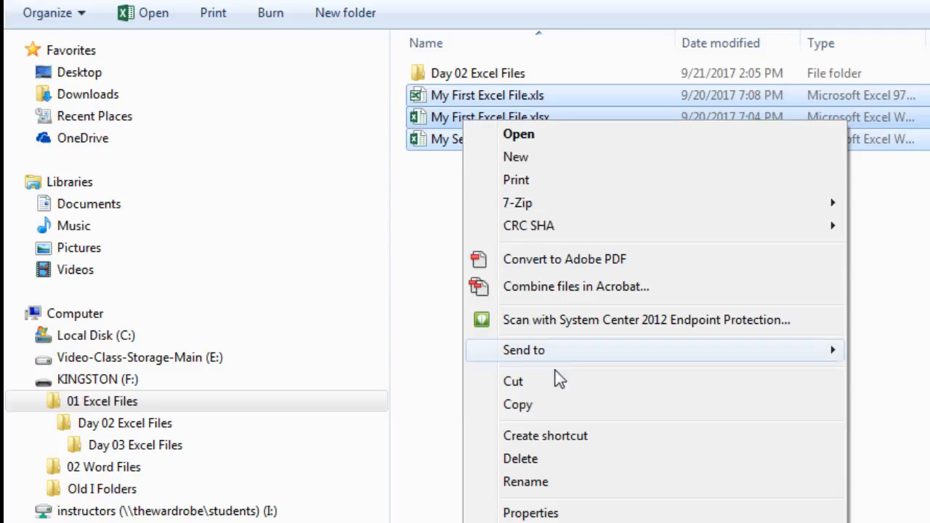
{"action": "left_click", "coordinate": [705, 411]}
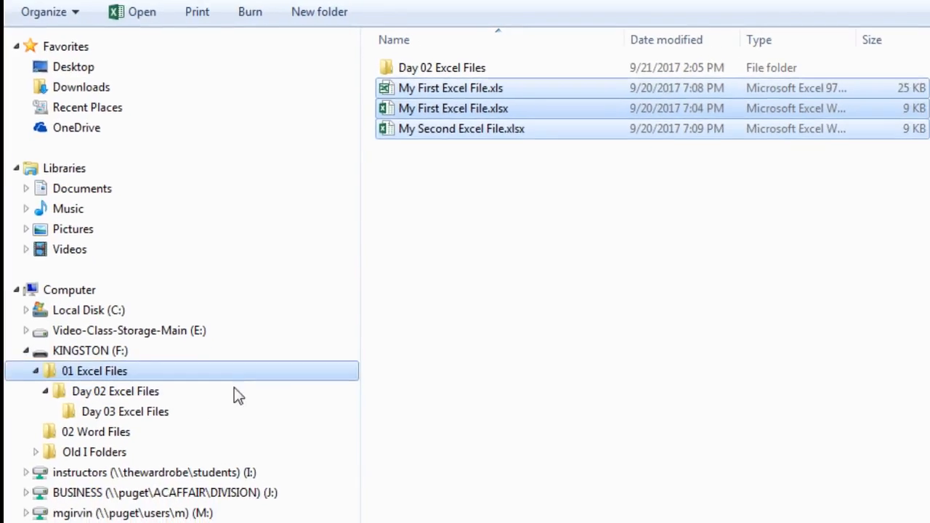
{"action": "left_click", "coordinate": [133, 412]}
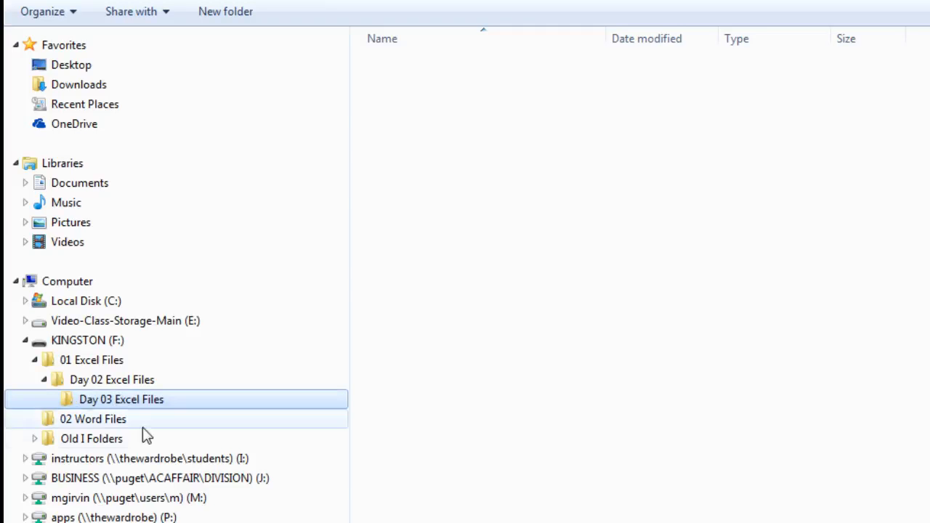
{"action": "key", "text": "ctrl+v"}
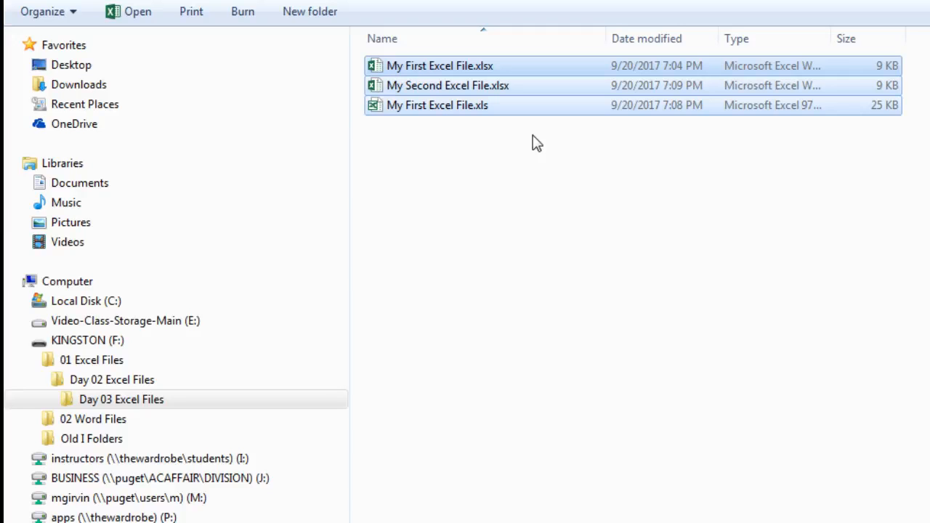
Move the three Excel files out of 01 Excel Files into the Day 02 Excel Files folder by cutting and pasting them.
{"action": "left_click", "coordinate": [105, 361]}
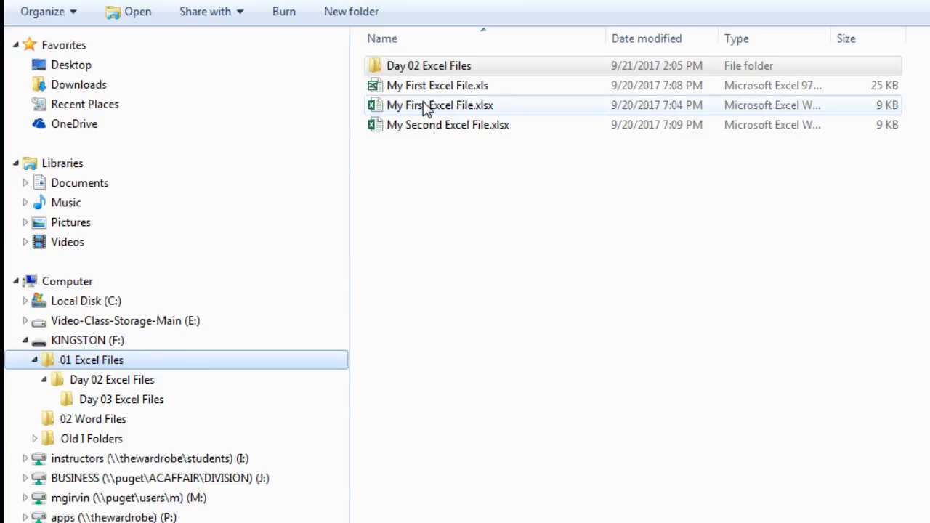
{"action": "mouse_move", "coordinate": [427, 107]}
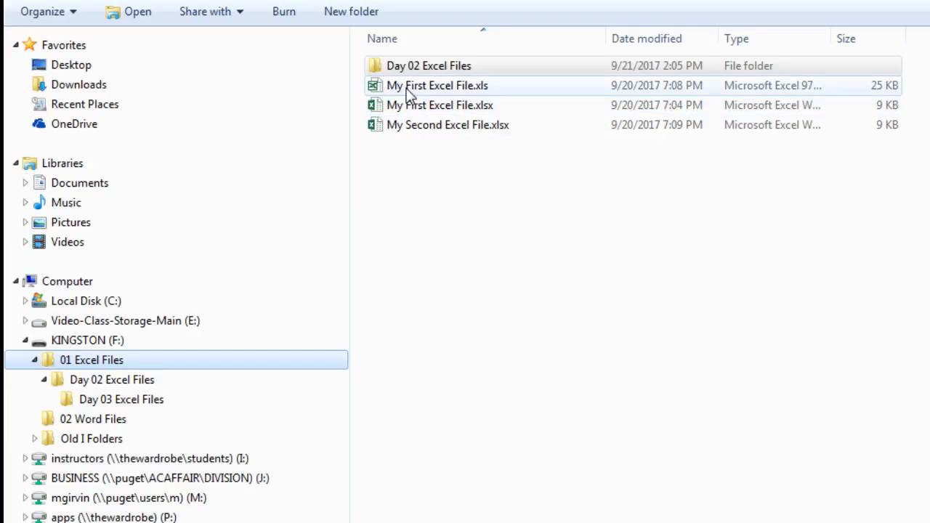
{"action": "left_click", "coordinate": [407, 88]}
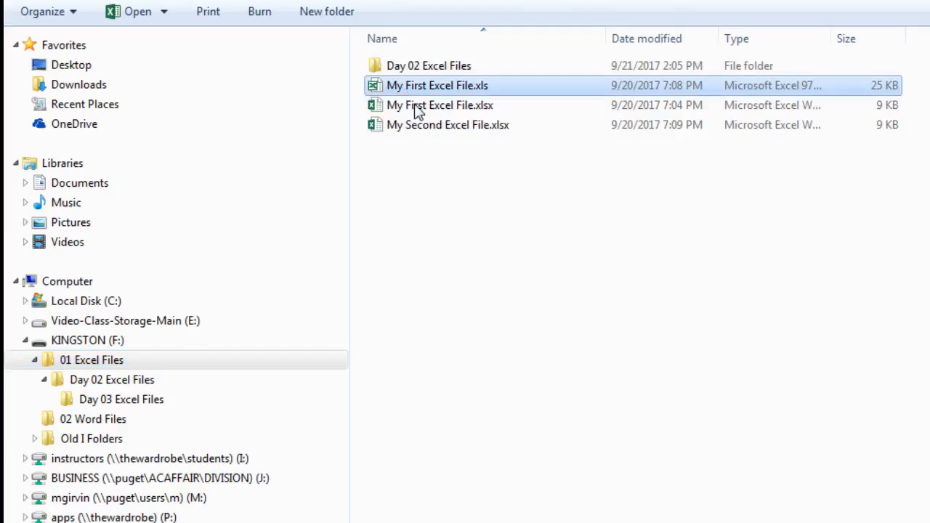
{"action": "left_click", "coordinate": [452, 129], "text": "shift"}
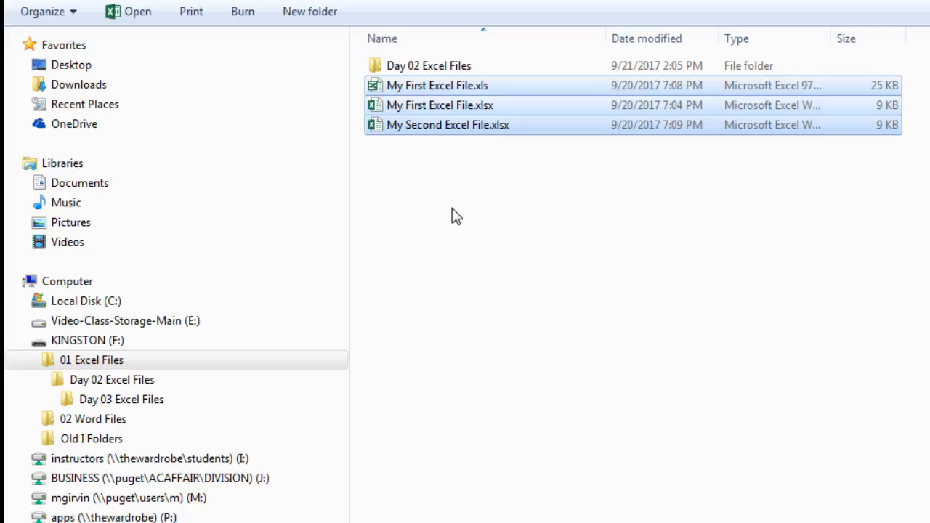
{"action": "key", "text": "ctrl+x"}
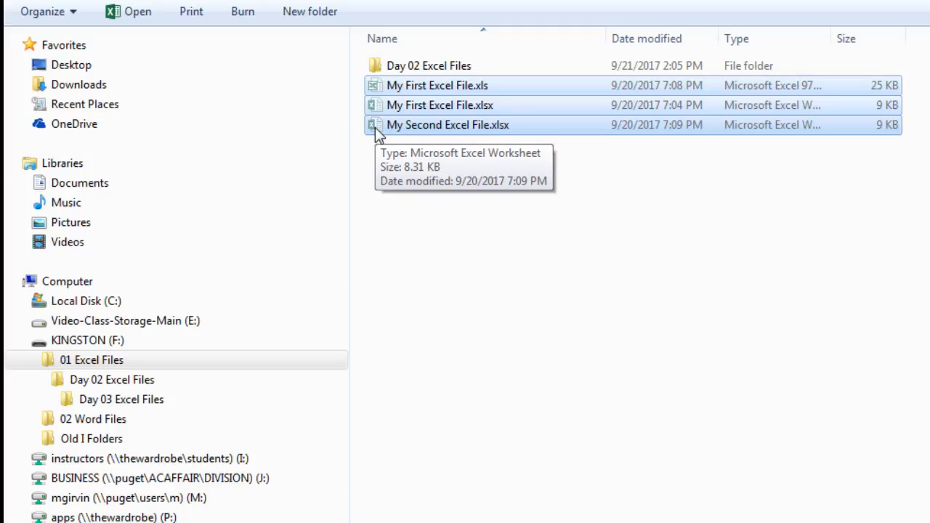
{"action": "left_click", "coordinate": [127, 384]}
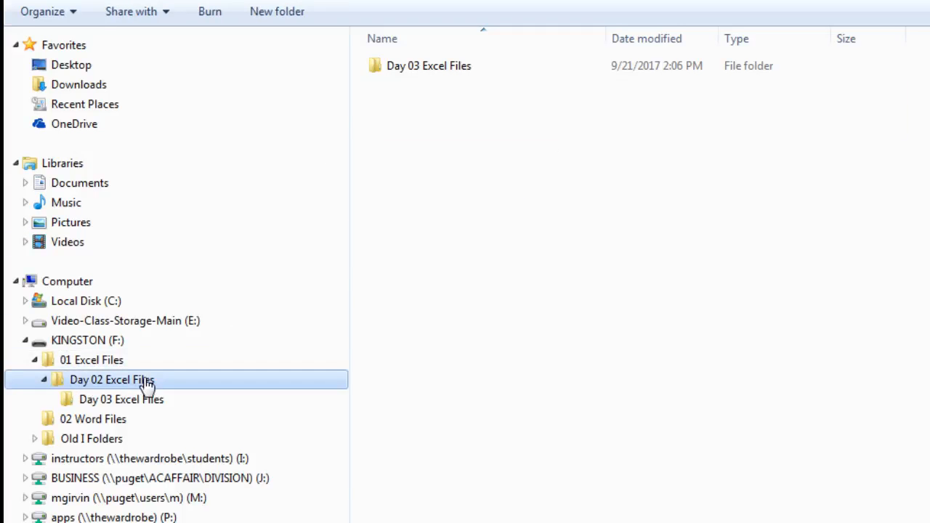
{"action": "key", "text": "ctrl+v"}
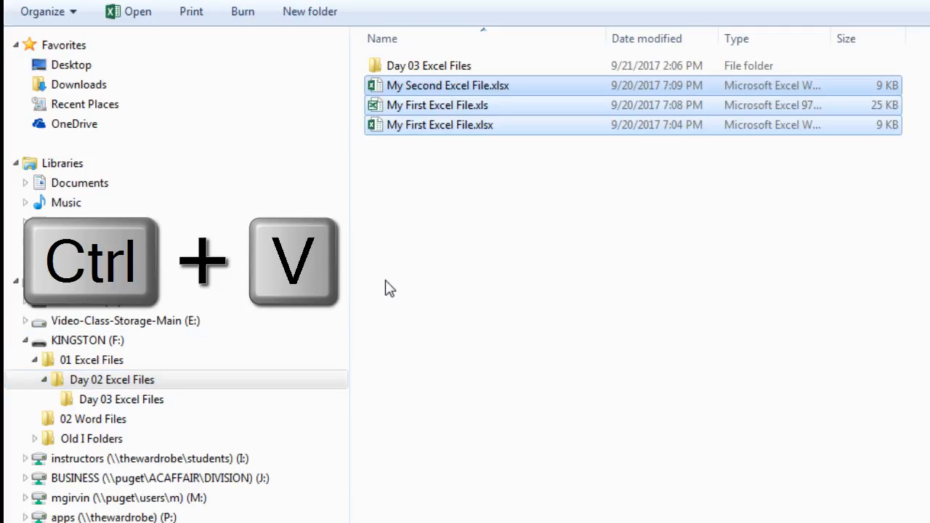
Undo the move of the three Excel files into Day 02 Excel Files and reopen the 01 Excel Files folder.
{"action": "left_click", "coordinate": [99, 368]}
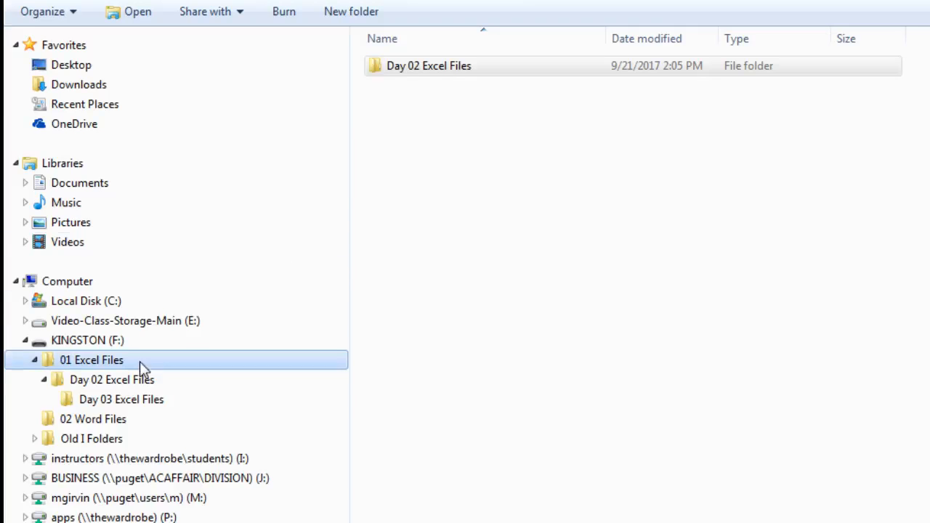
{"action": "left_click", "coordinate": [116, 385]}
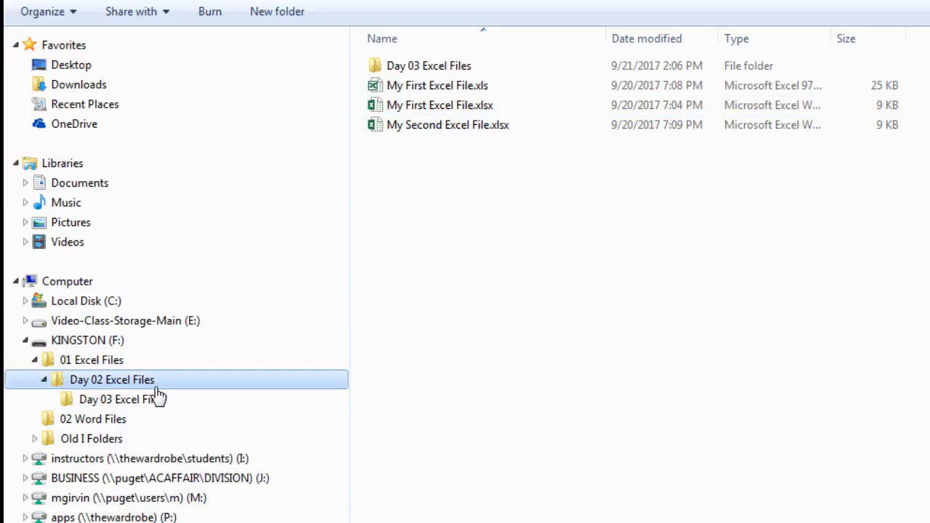
{"action": "key", "text": "ctrl+z"}
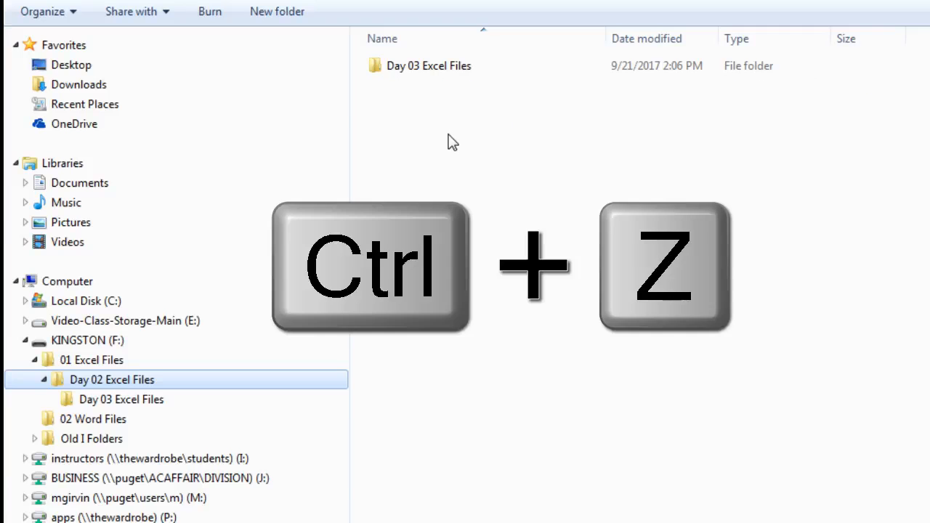
{"action": "left_click", "coordinate": [100, 361]}
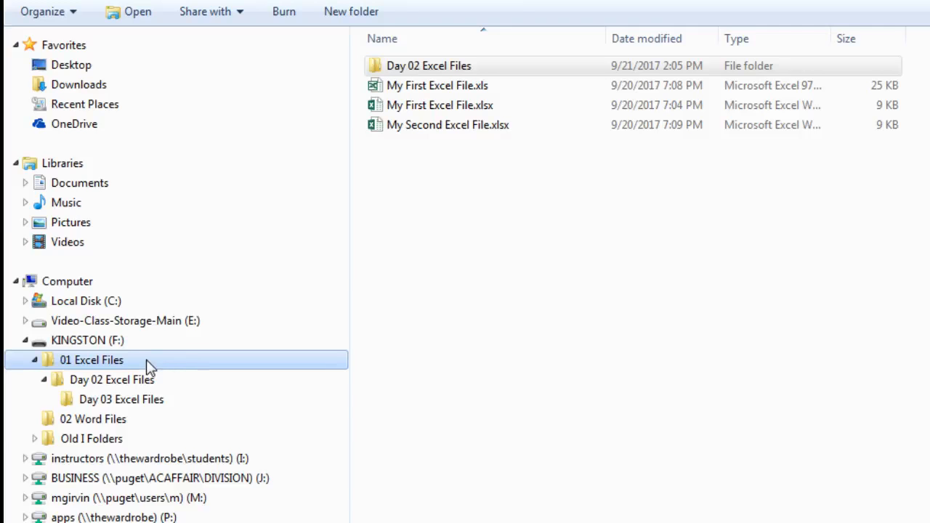
Select all three Excel files in 01 Excel Files and move them directly onto the Day 02 Excel Files folder in the folder tree.
{"action": "left_click", "coordinate": [399, 88]}
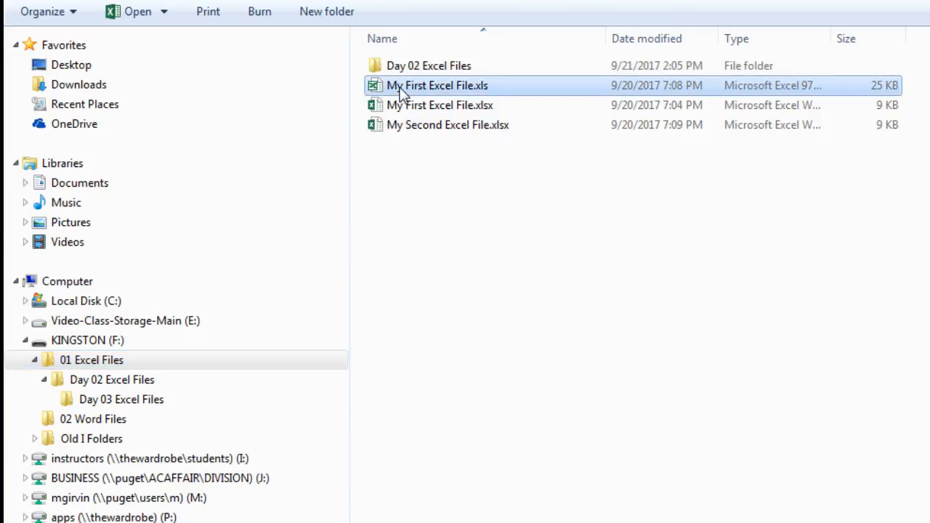
{"action": "left_click", "coordinate": [463, 135], "text": "shift"}
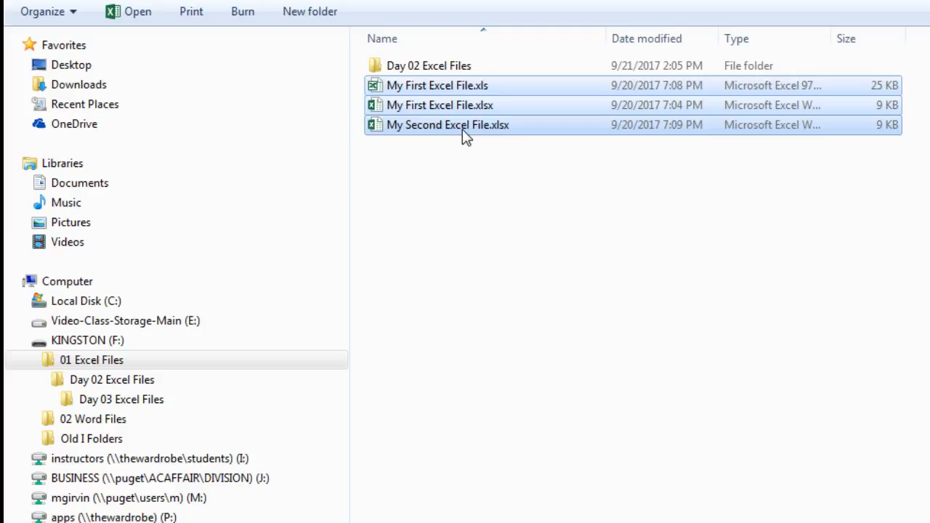
{"action": "left_click_drag", "start_coordinate": [448, 116], "coordinate": [322, 158]}
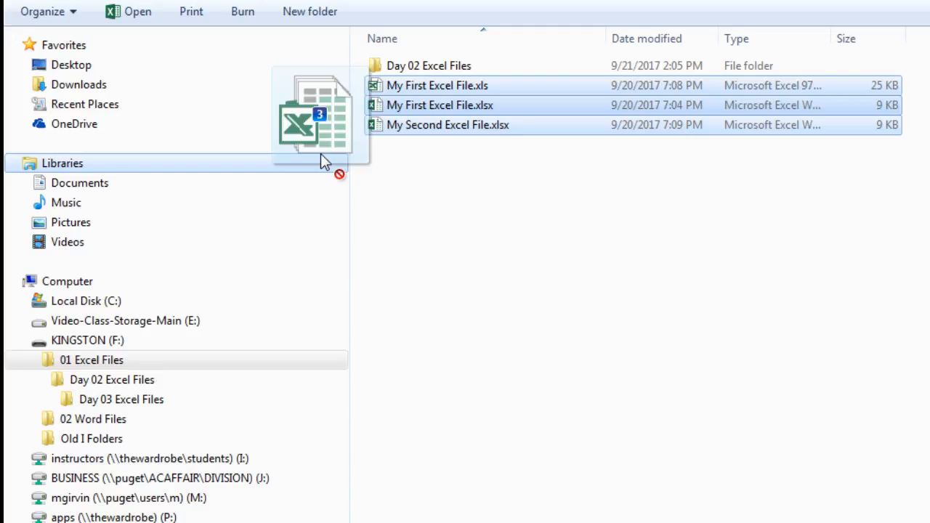
{"action": "left_click_drag", "start_coordinate": [321, 154], "coordinate": [503, 151]}
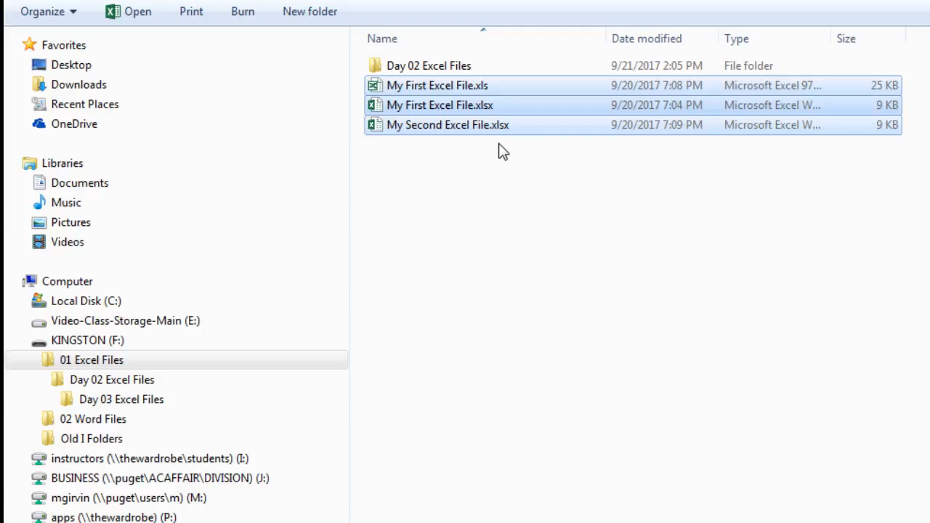
{"action": "left_click", "coordinate": [100, 362]}
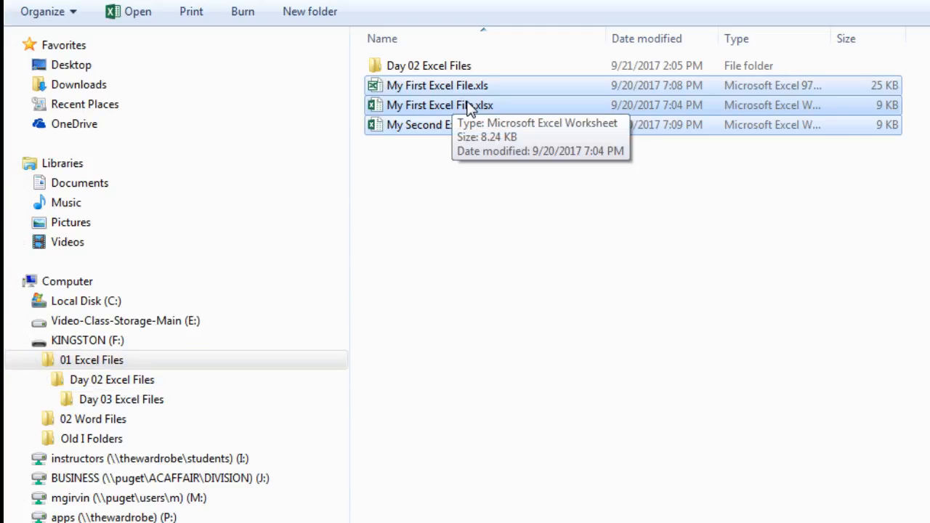
{"action": "left_click_drag", "start_coordinate": [469, 108], "coordinate": [243, 378]}
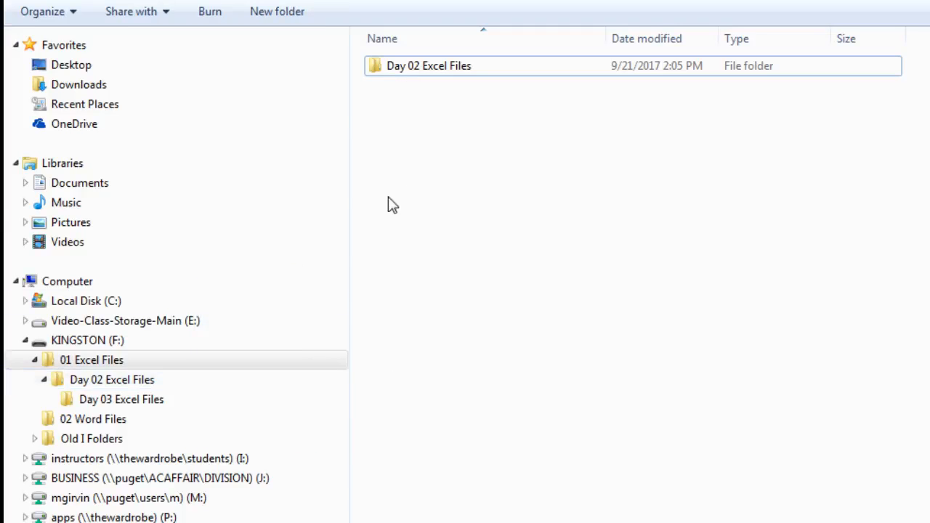
Open Day 02 Excel Files, undo the direct move of the three files, and go back to 01 Excel Files.
{"action": "left_click", "coordinate": [146, 385]}
{"action": "key", "text": "ctrl+z"}
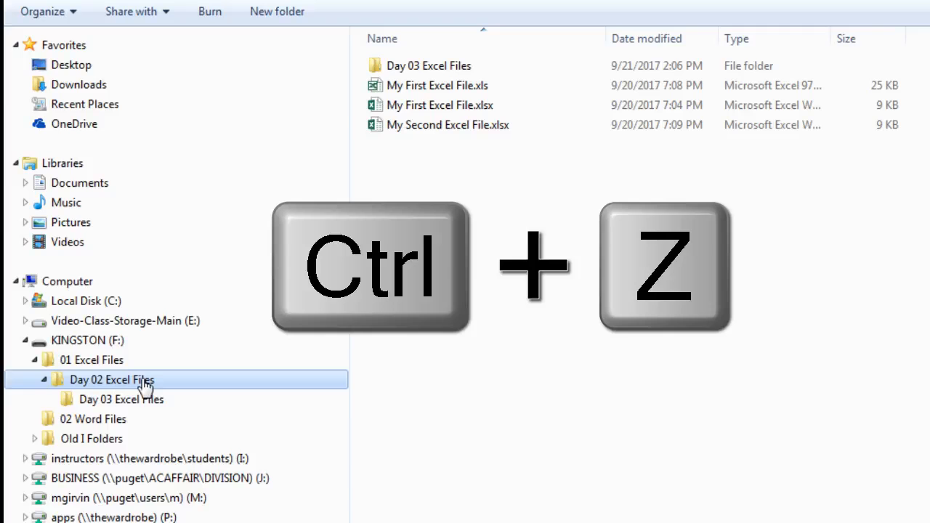
{"action": "left_click", "coordinate": [110, 360]}
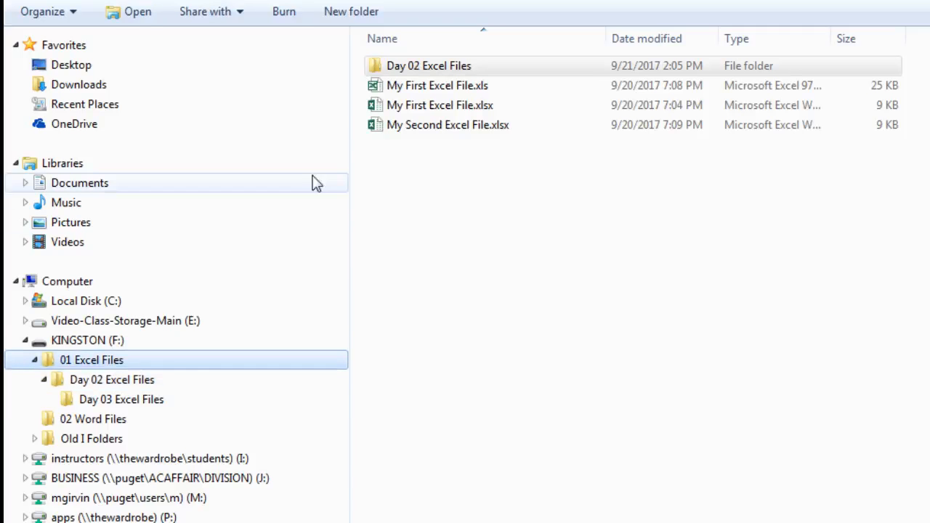
Copy the three Excel files from 01 Excel Files directly onto Local Disk (C:), and check both the drive and the source folder.
{"action": "left_click", "coordinate": [407, 88]}
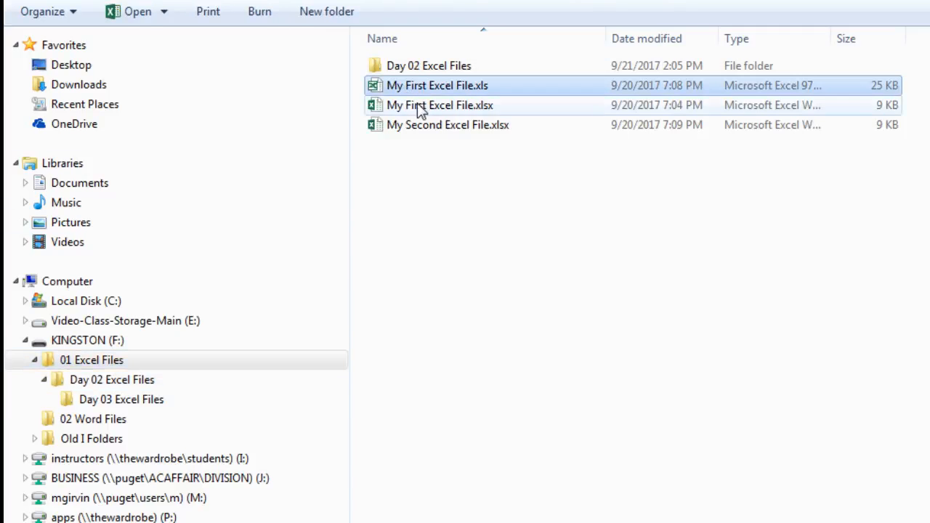
{"action": "left_click", "coordinate": [444, 129], "text": "shift"}
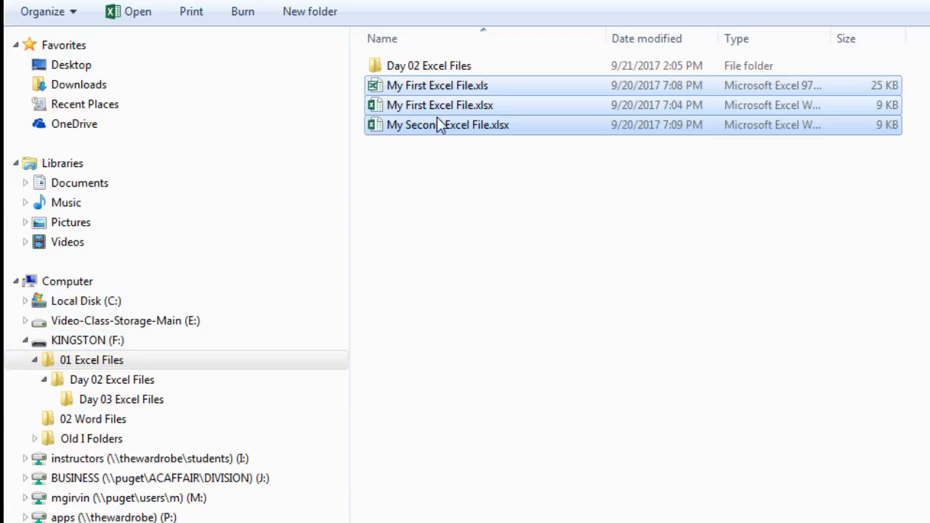
{"action": "left_click_drag", "start_coordinate": [441, 120], "coordinate": [223, 297]}
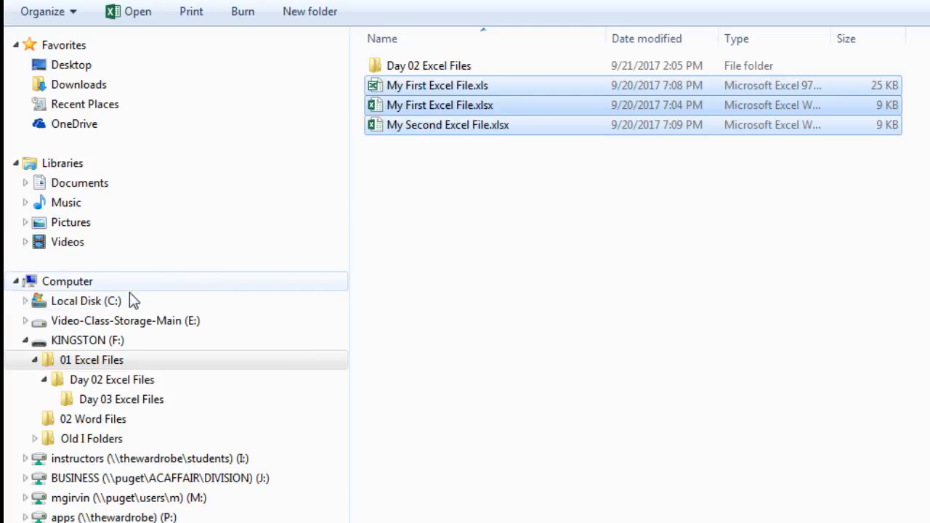
{"action": "left_click", "coordinate": [83, 303]}
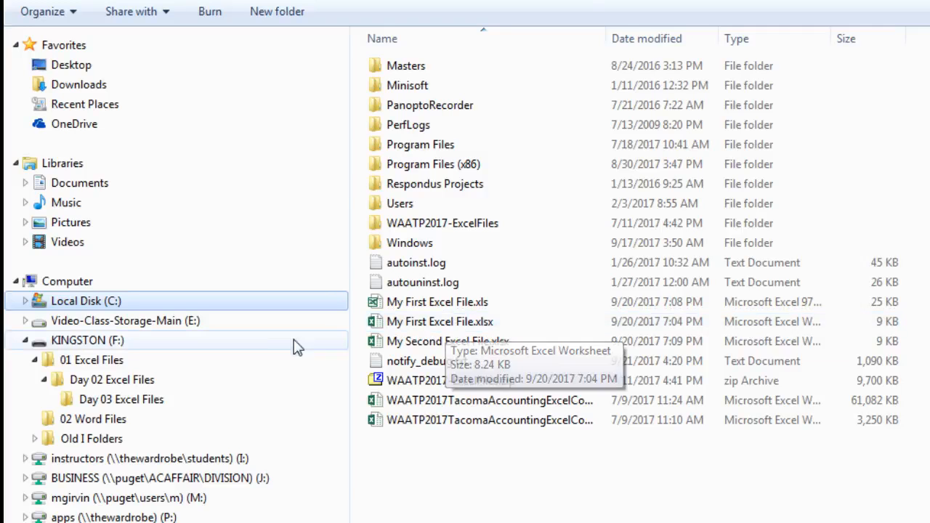
{"action": "left_click", "coordinate": [114, 359]}
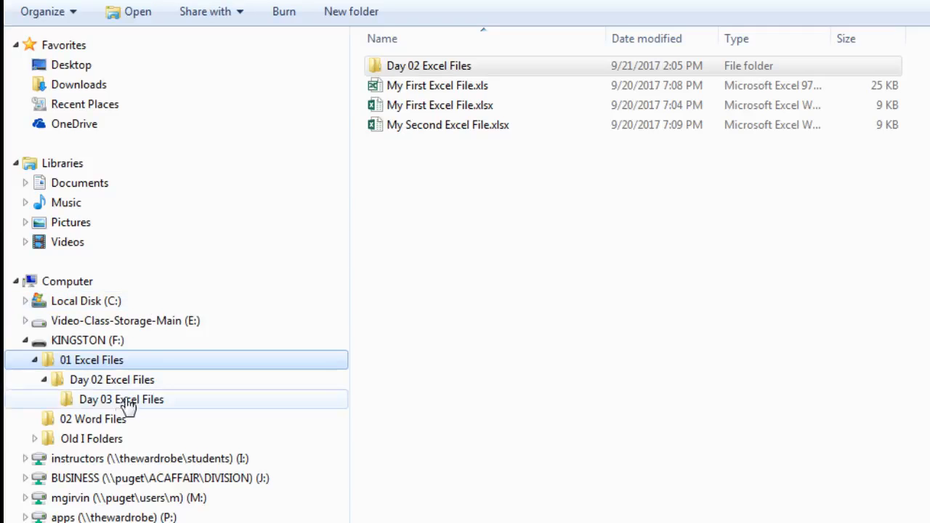
Permanently delete only My First Excel File.xls and My Second Excel File.xlsx from the Day 03 Excel Files folder.
{"action": "left_click", "coordinate": [96, 404]}
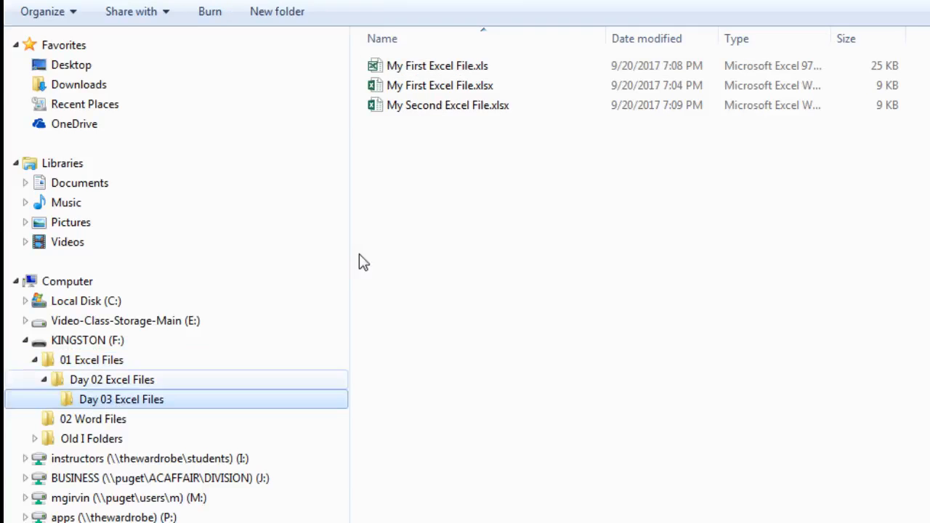
{"action": "left_click", "coordinate": [456, 71]}
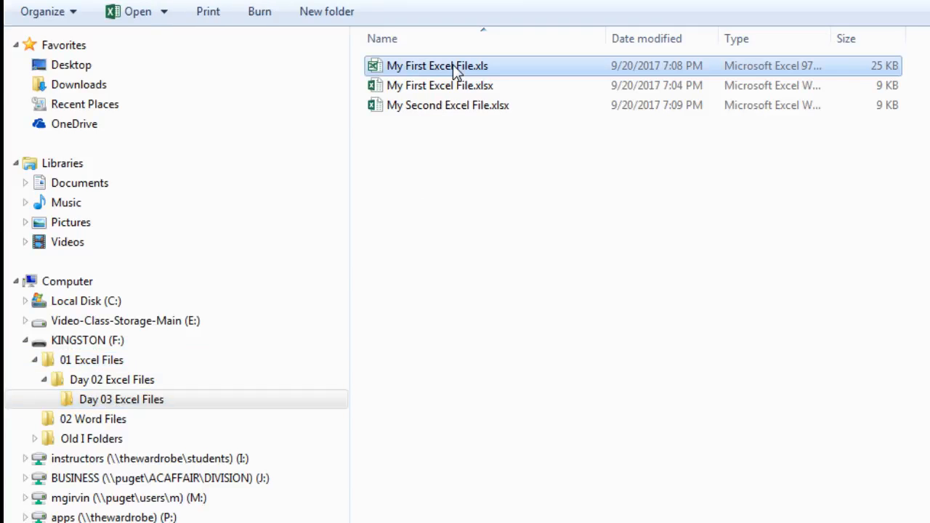
{"action": "key", "text": "ctrl"}
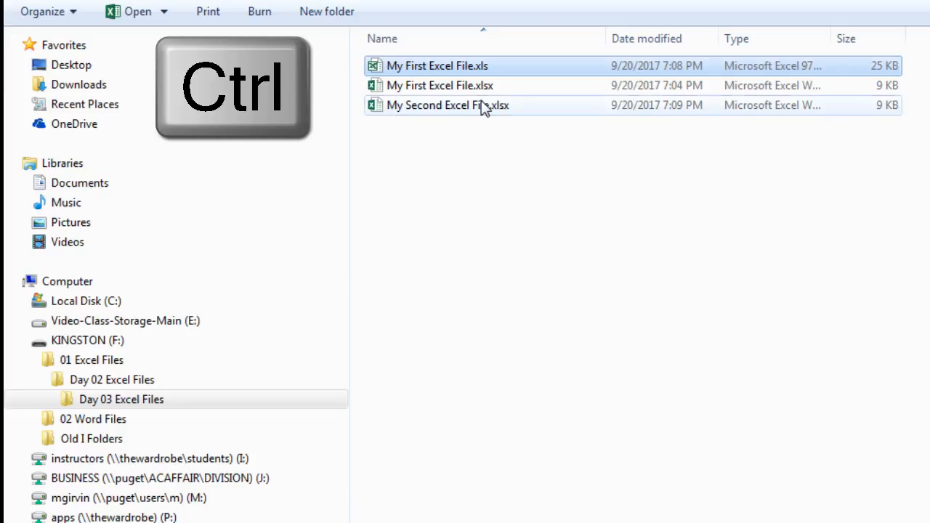
{"action": "left_click", "coordinate": [485, 106], "text": "ctrl"}
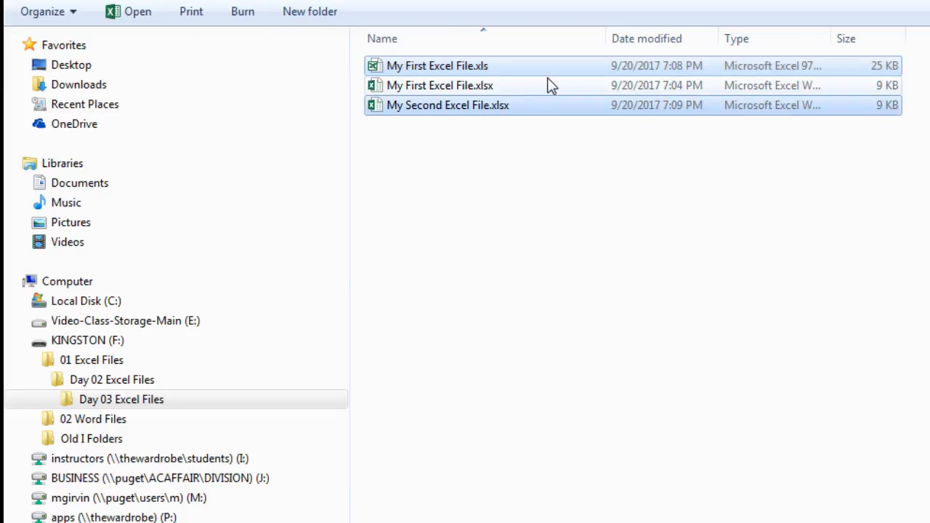
{"action": "mouse_move", "coordinate": [493, 73]}
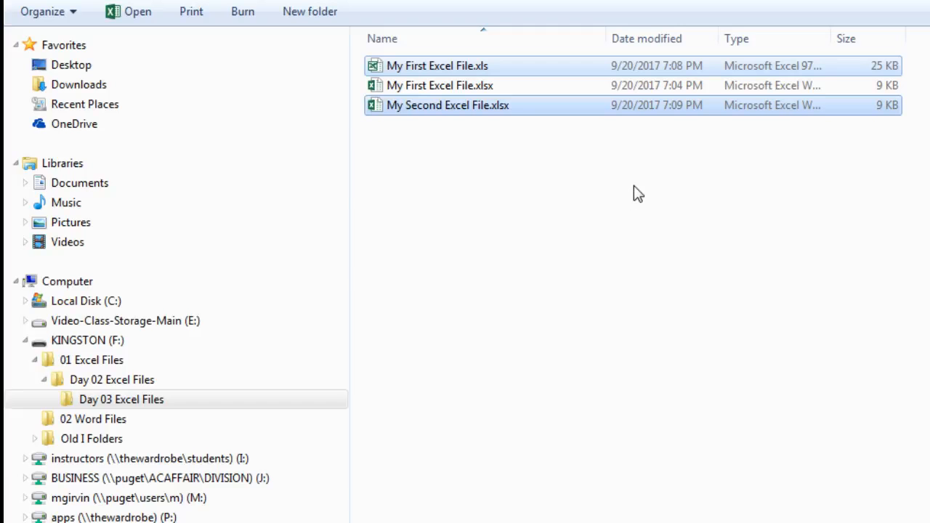
{"action": "key", "text": "Delete"}
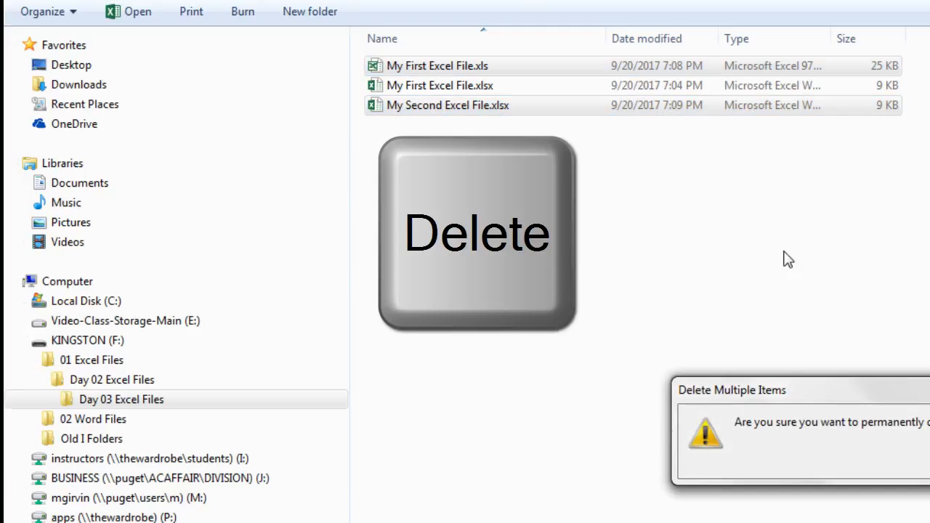
{"action": "left_click_drag", "start_coordinate": [900, 396], "coordinate": [491, 173]}
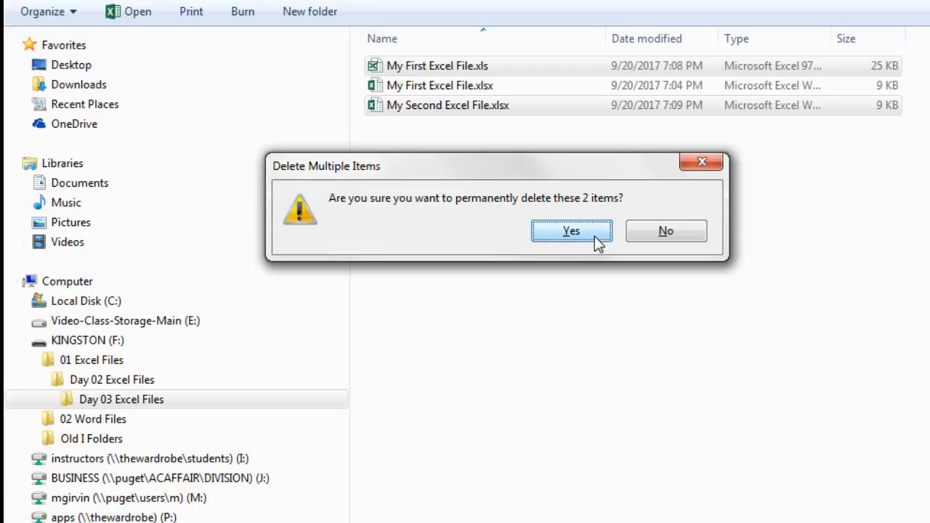
{"action": "left_click", "coordinate": [572, 231]}
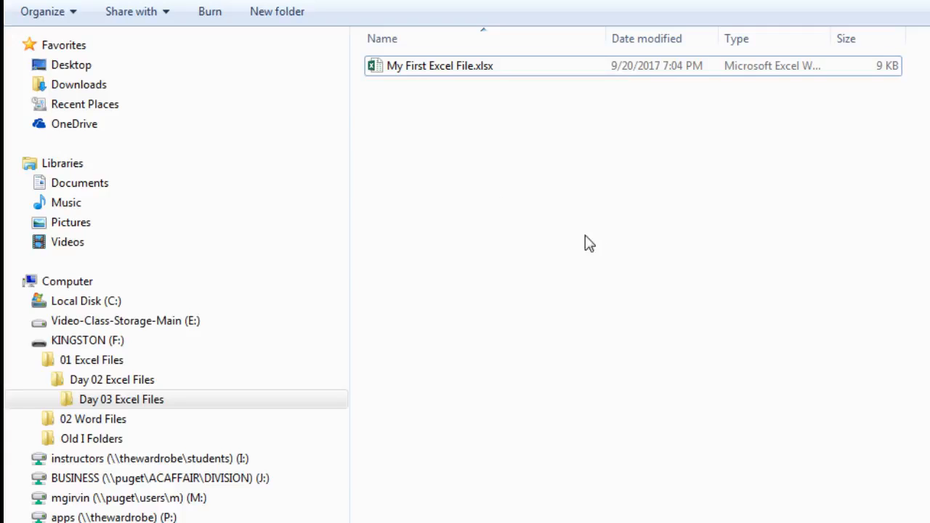
Copy My First Excel File.xlsx from the Day 03 Excel Files folder to the Desktop.
{"action": "left_click", "coordinate": [416, 73]}
{"action": "key", "text": "ctrl+c"}
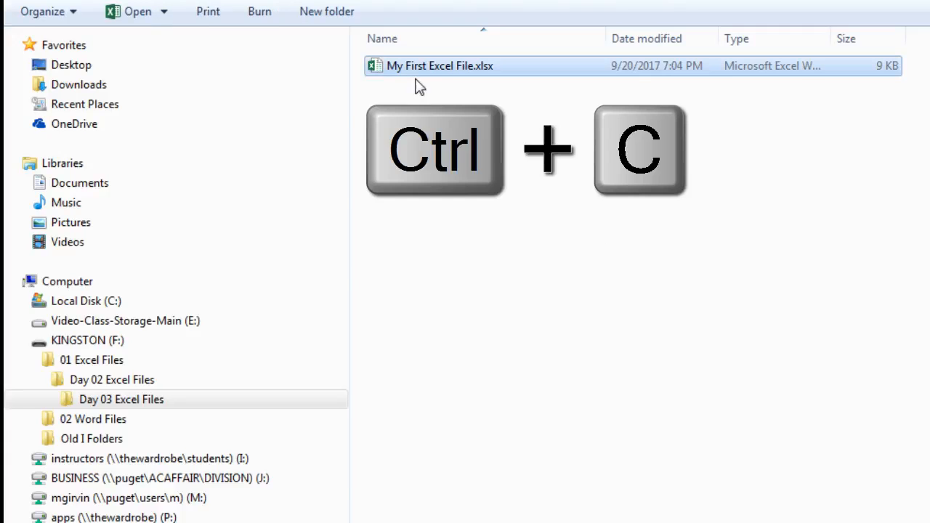
{"action": "left_click", "coordinate": [73, 65]}
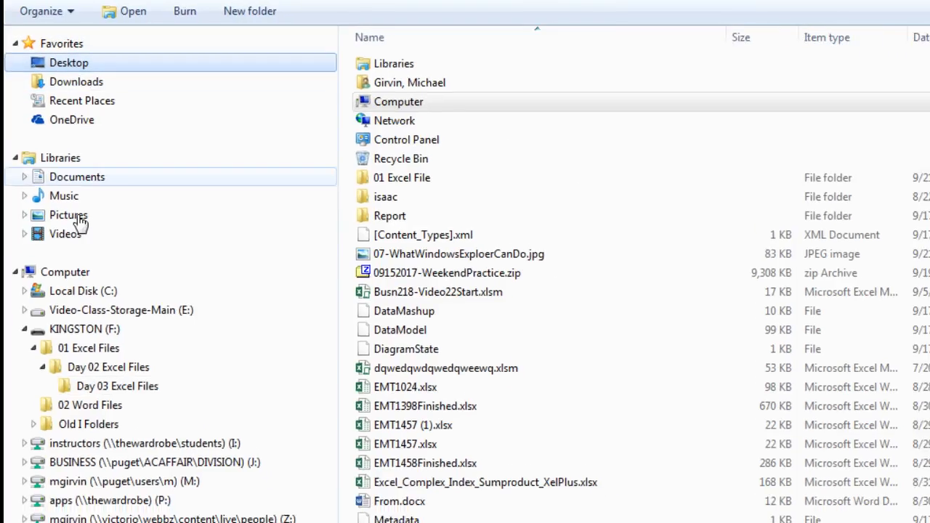
{"action": "key", "text": "ctrl+v"}
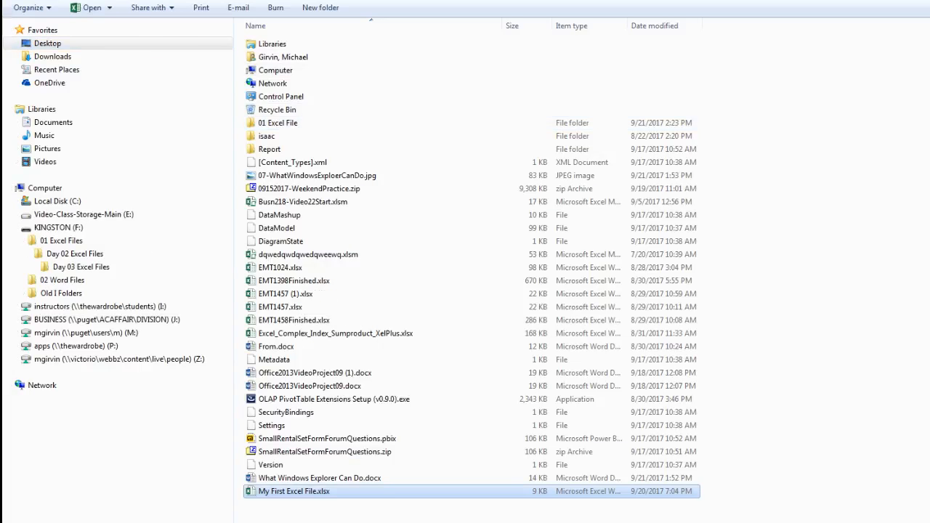
Delete the pasted My First Excel File.xlsx from the Desktop, sending it to the Recycle Bin.
{"action": "key", "text": "Delete"}
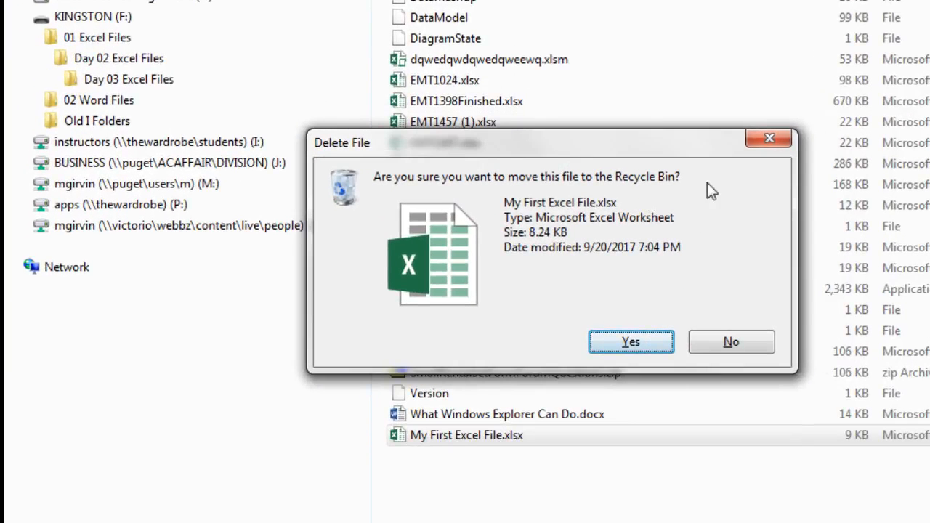
{"action": "left_click", "coordinate": [642, 345]}
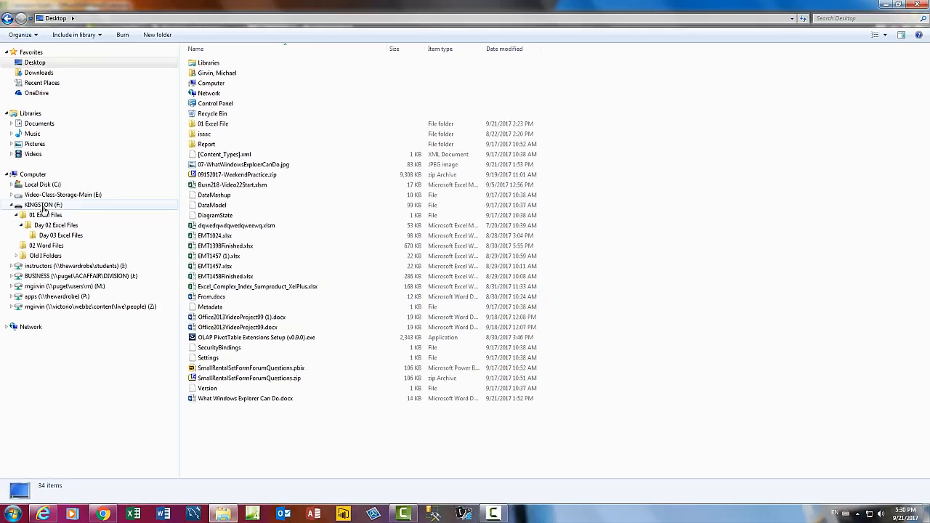
View the contents of KINGSTON (F:), the Desktop and Local Disk (C:) in turn, and return to the Desktop.
{"action": "left_click", "coordinate": [43, 207]}
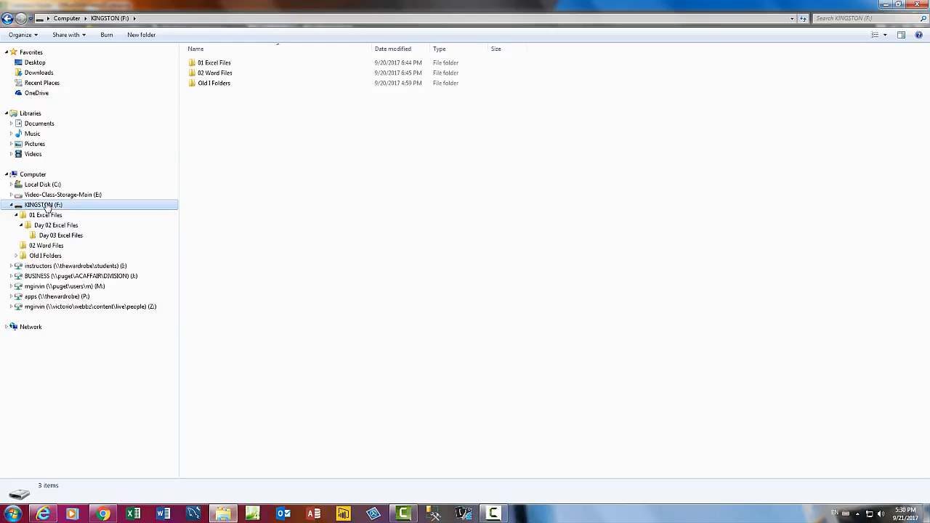
{"action": "left_click", "coordinate": [36, 65]}
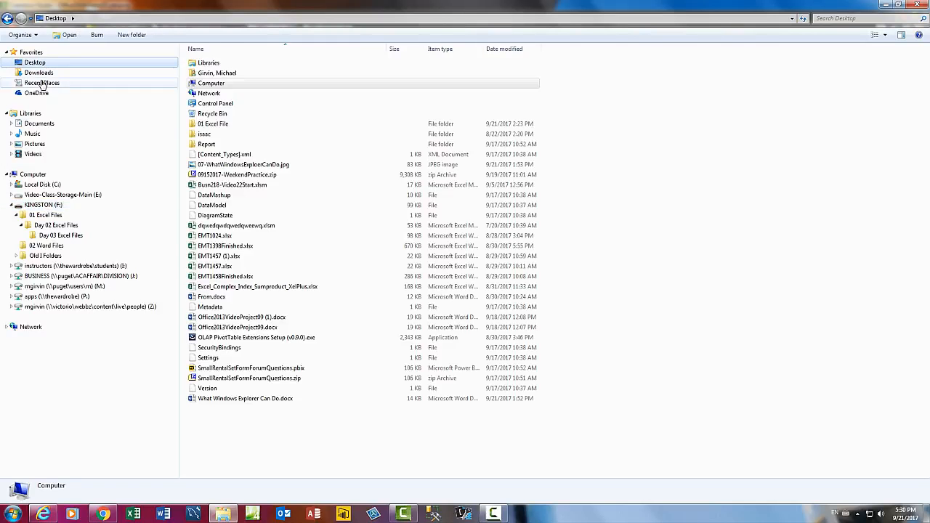
{"action": "left_click", "coordinate": [59, 186]}
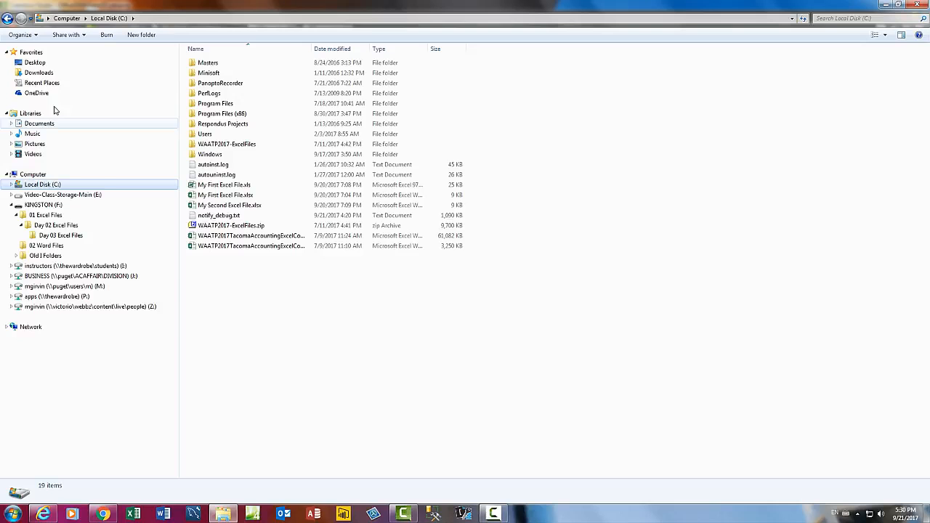
{"action": "left_click", "coordinate": [56, 63]}
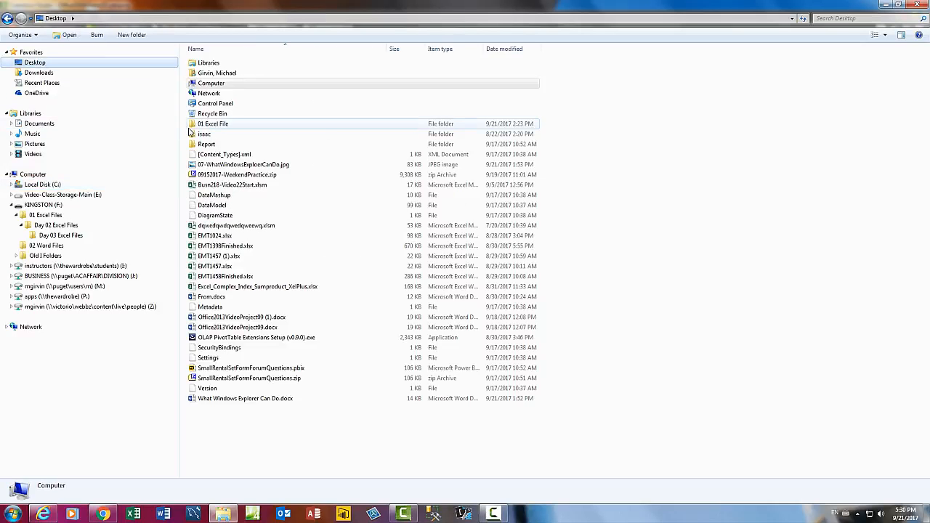
{"action": "mouse_move", "coordinate": [190, 131]}
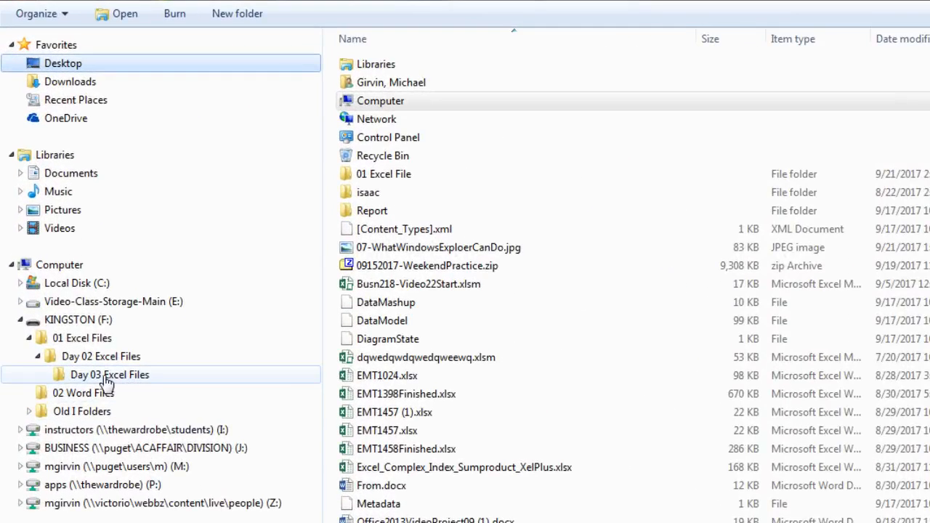
Open the Day 03 Excel Files folder, and in Chrome go to the Windows Explorer content page of the Busn216 class.
{"action": "left_click", "coordinate": [107, 378]}
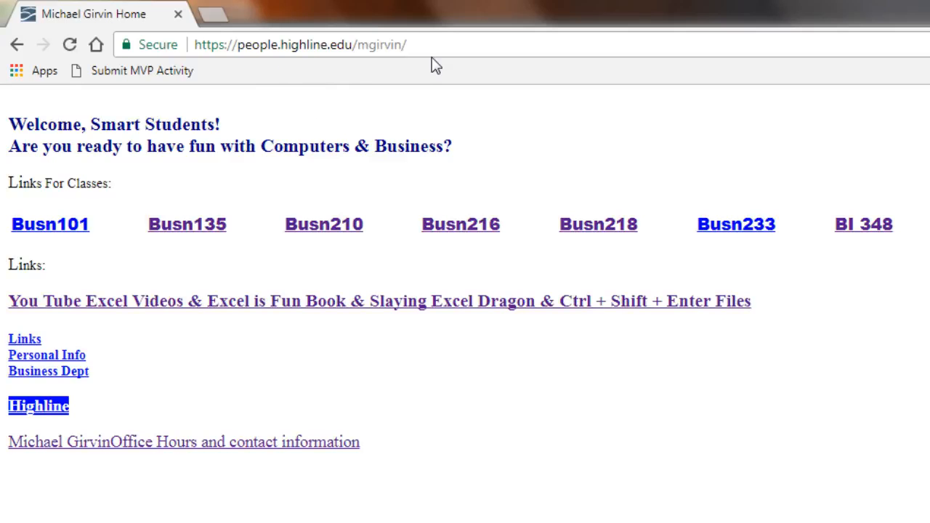
{"action": "left_click", "coordinate": [461, 224]}
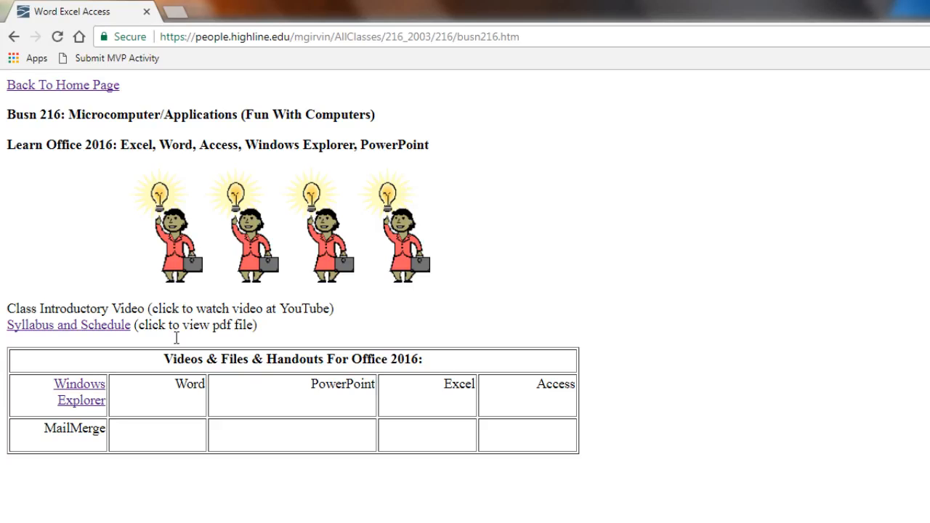
{"action": "left_click", "coordinate": [82, 402]}
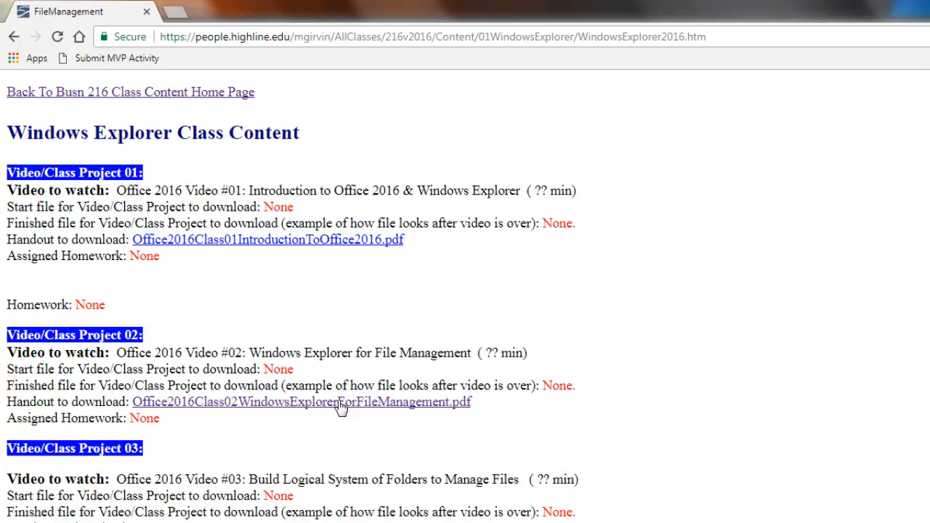
Preview the Video/Class Project 02 handout PDF in the browser and return to the Windows Explorer Class Content page.
{"action": "left_click", "coordinate": [433, 409]}
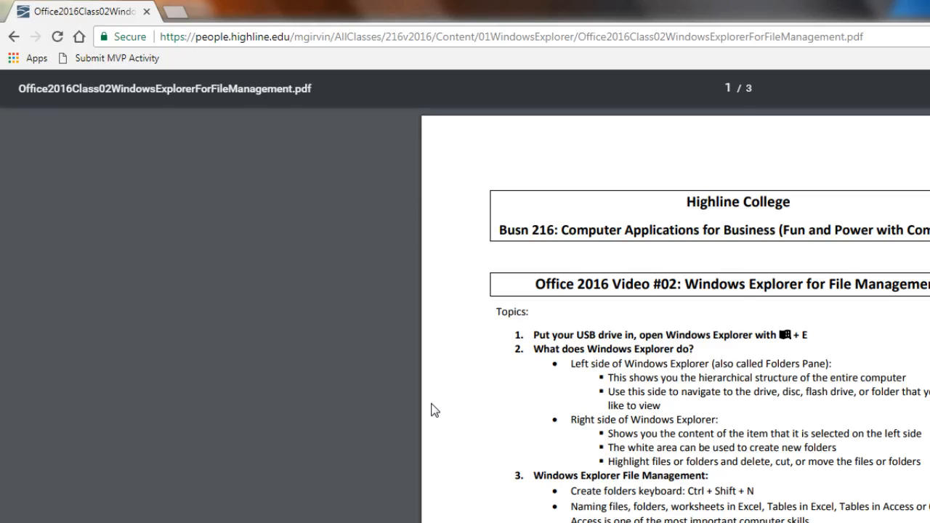
{"action": "left_click", "coordinate": [11, 42]}
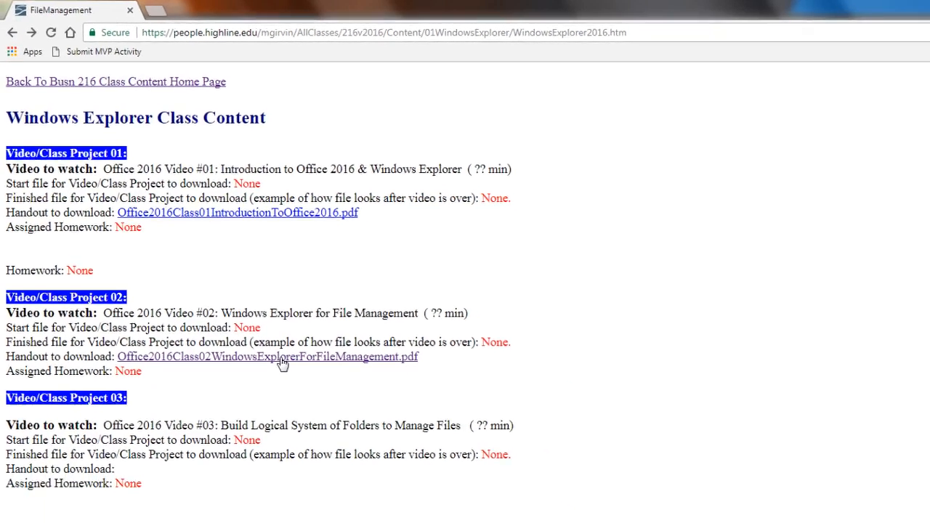
Download the Video/Class Project 02 handout as Office2016Class02WindowsExplorerForFileManagement.pdf into the Day 03 Excel Files folder on KINGSTON (F:).
{"action": "right_click", "coordinate": [255, 329]}
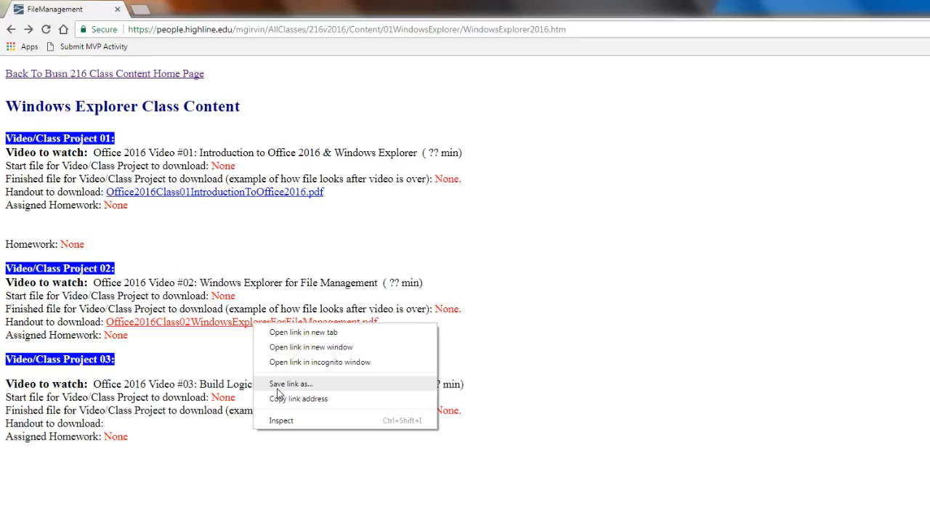
{"action": "left_click", "coordinate": [297, 387]}
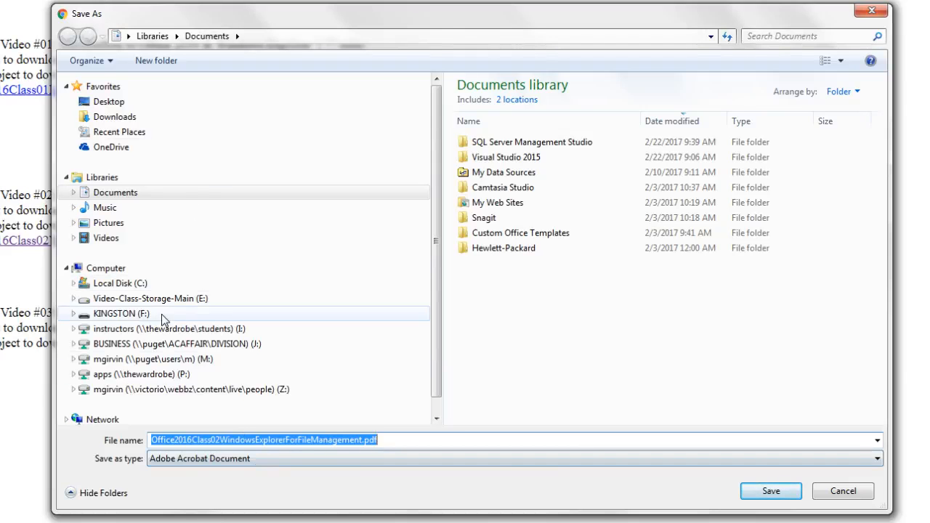
{"action": "left_click", "coordinate": [73, 314]}
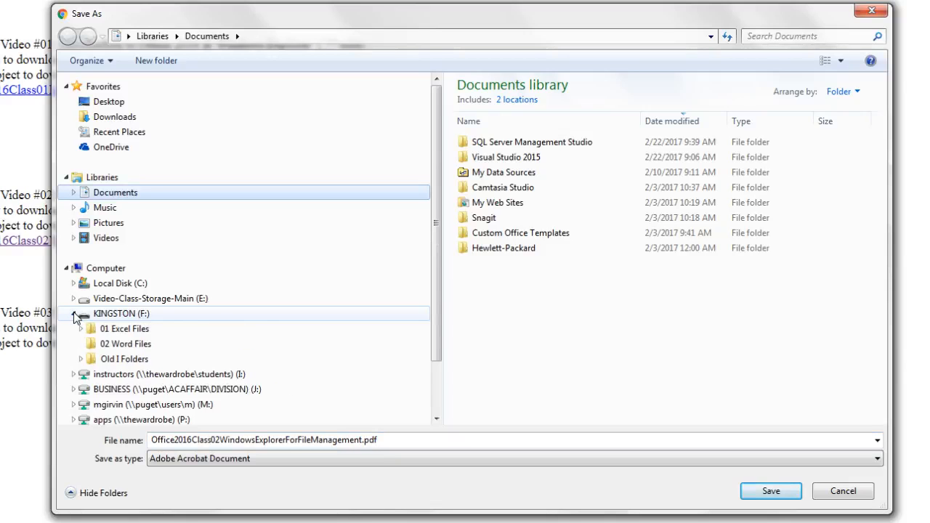
{"action": "left_click", "coordinate": [80, 329]}
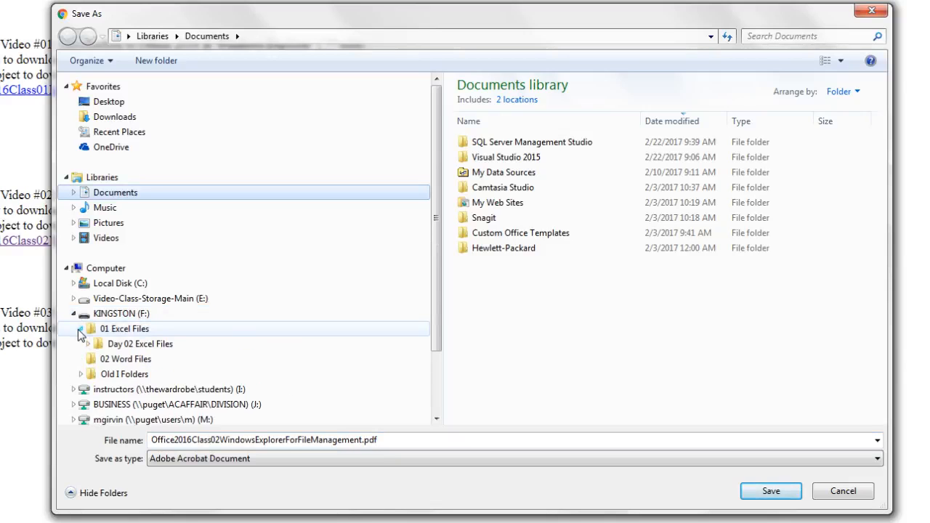
{"action": "left_click", "coordinate": [88, 344]}
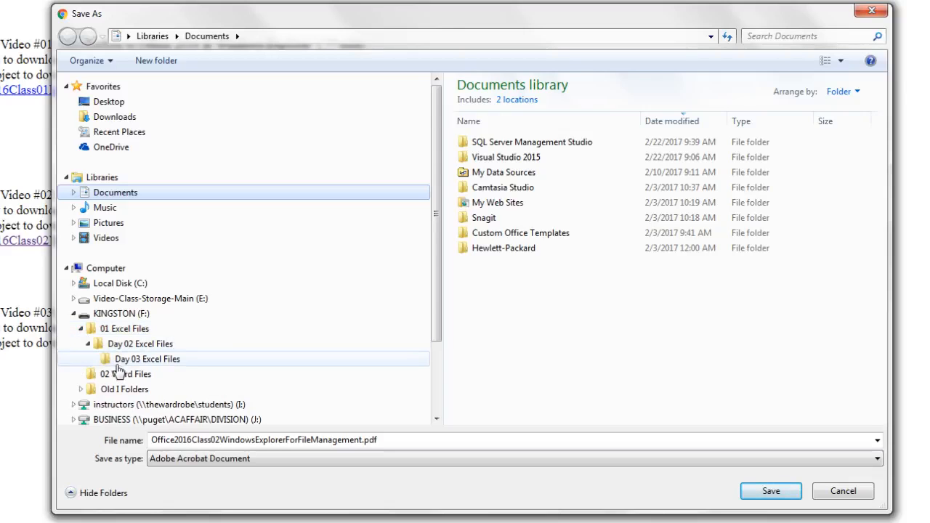
{"action": "left_click", "coordinate": [140, 361]}
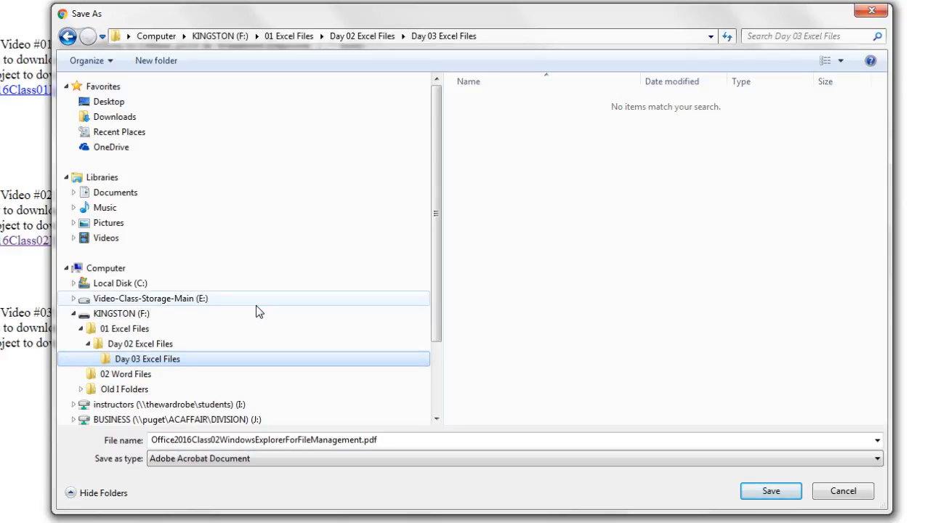
{"action": "left_click", "coordinate": [201, 440]}
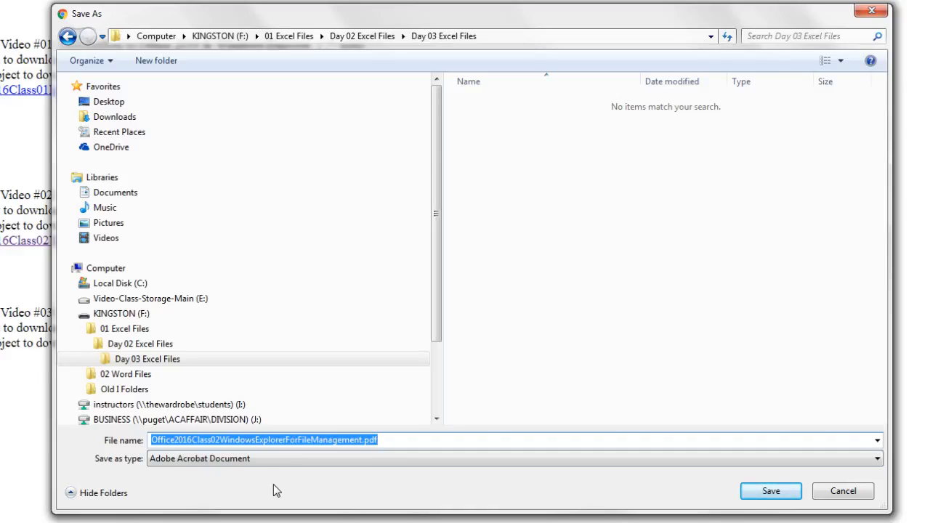
{"action": "left_click", "coordinate": [743, 492]}
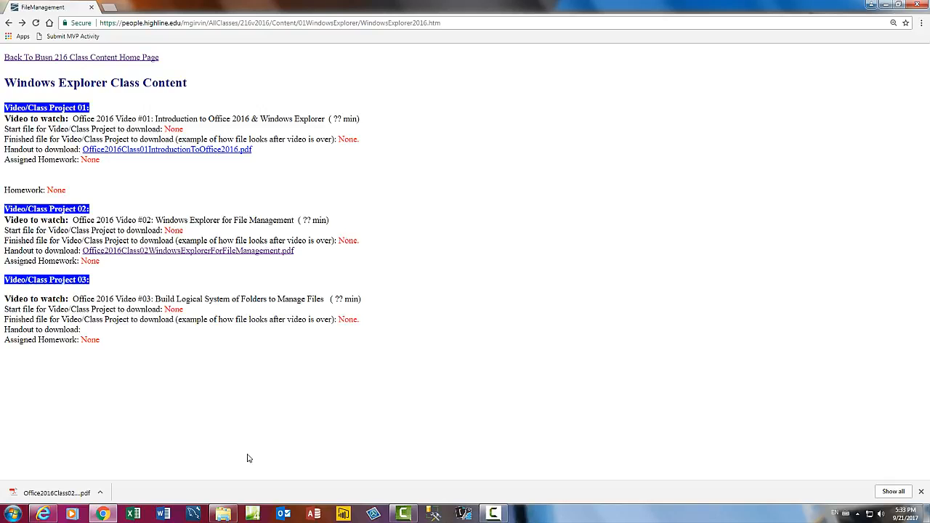
Switch to Windows Explorer, widen the Name column to fit the full file names and select the downloaded PDF.
{"action": "left_click", "coordinate": [223, 514]}
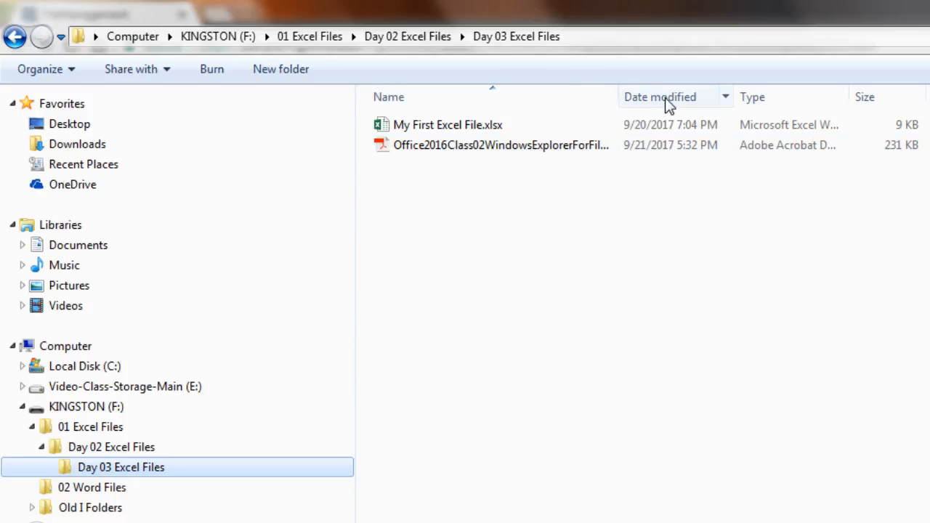
{"action": "double_click", "coordinate": [621, 91]}
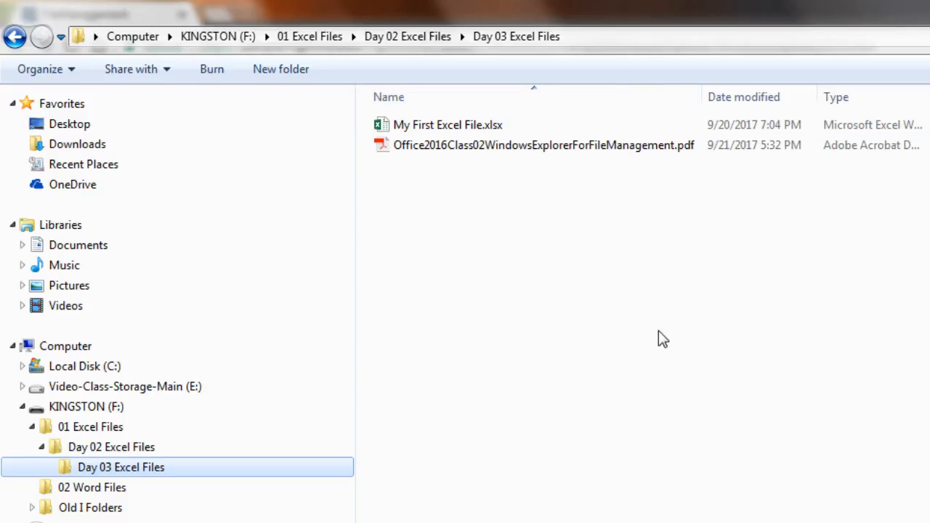
{"action": "left_click", "coordinate": [585, 153]}
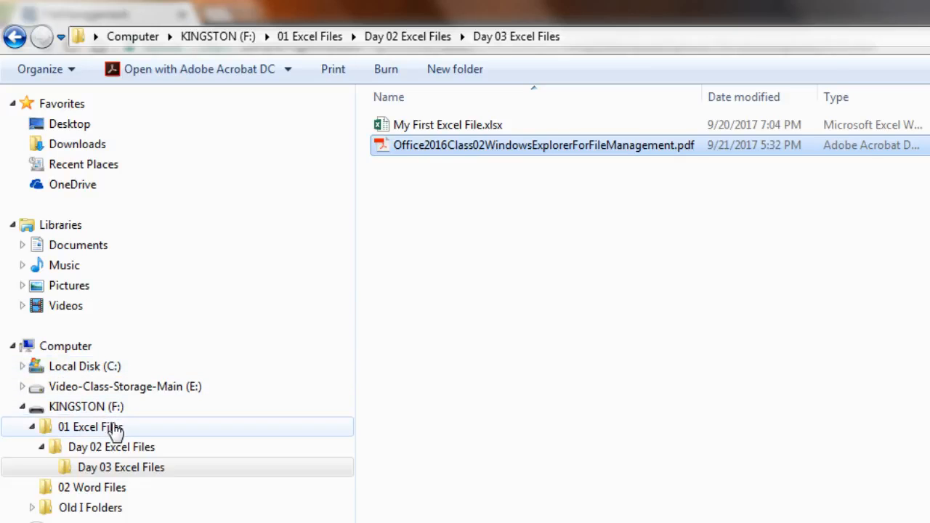
Copy the whole 01 Excel Files folder from KINGSTON (F:) to the Desktop.
{"action": "left_click", "coordinate": [32, 427]}
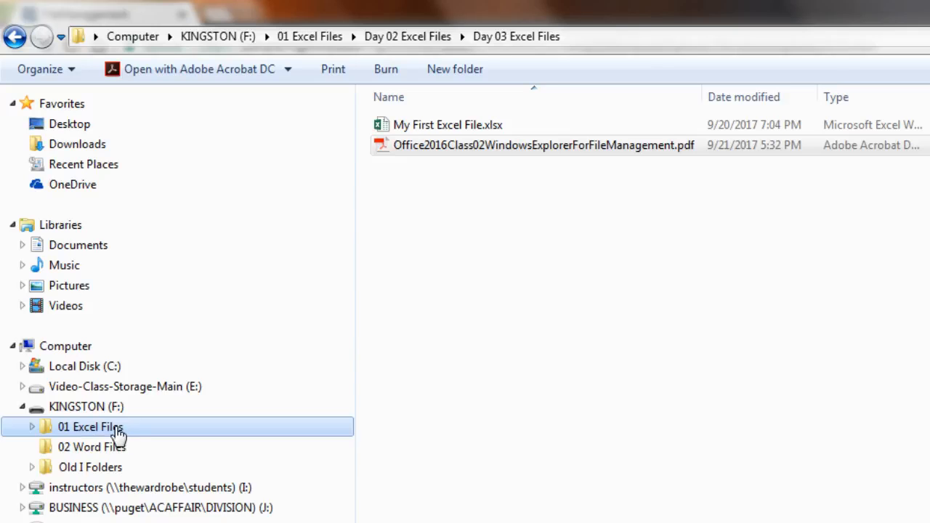
{"action": "key", "text": "ctrl+c"}
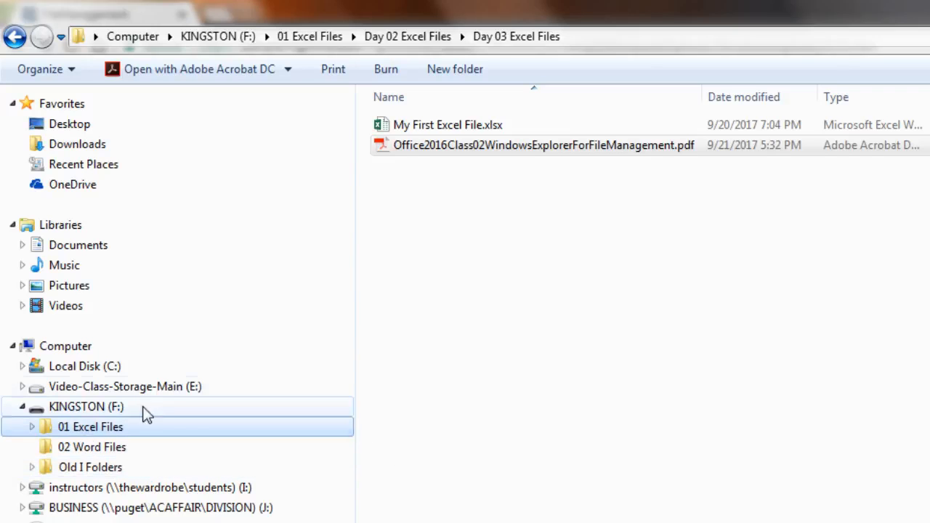
{"action": "left_click", "coordinate": [71, 129]}
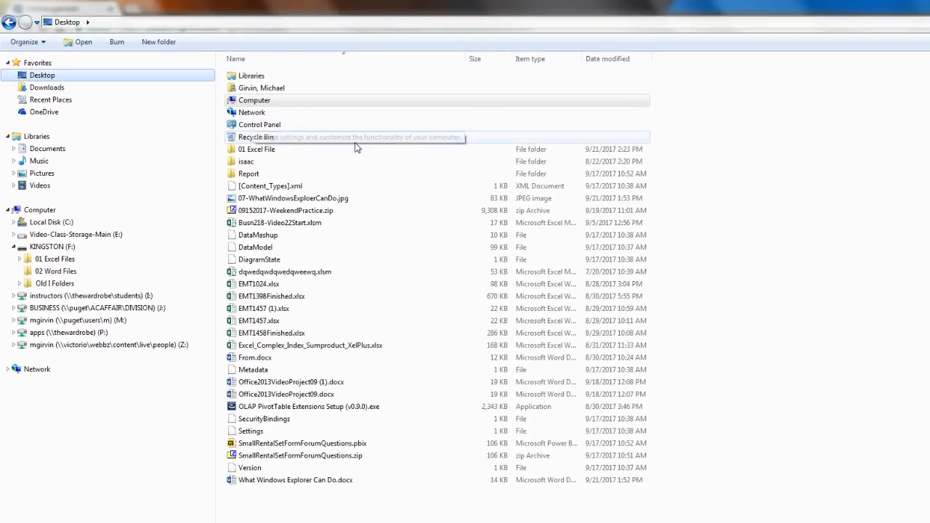
{"action": "key", "text": "ctrl+v"}
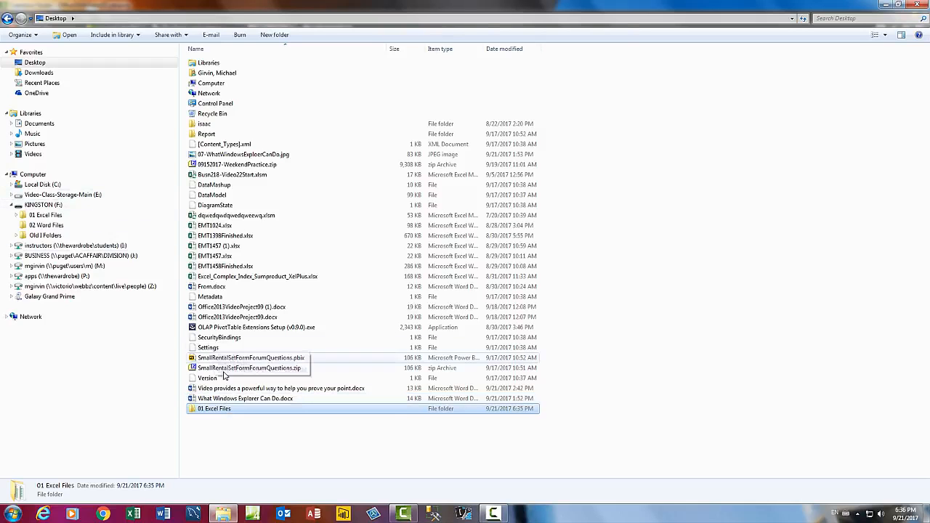
Examine the copied 01 Excel Files folder down through Day 02 and Day 03 Excel Files, and return to the Desktop.
{"action": "mouse_move", "coordinate": [241, 412]}
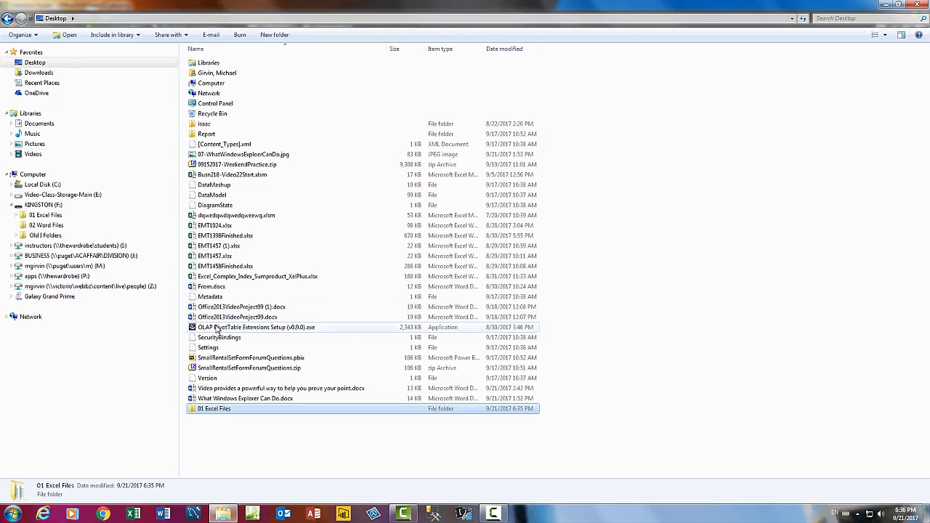
{"action": "double_click", "coordinate": [215, 411]}
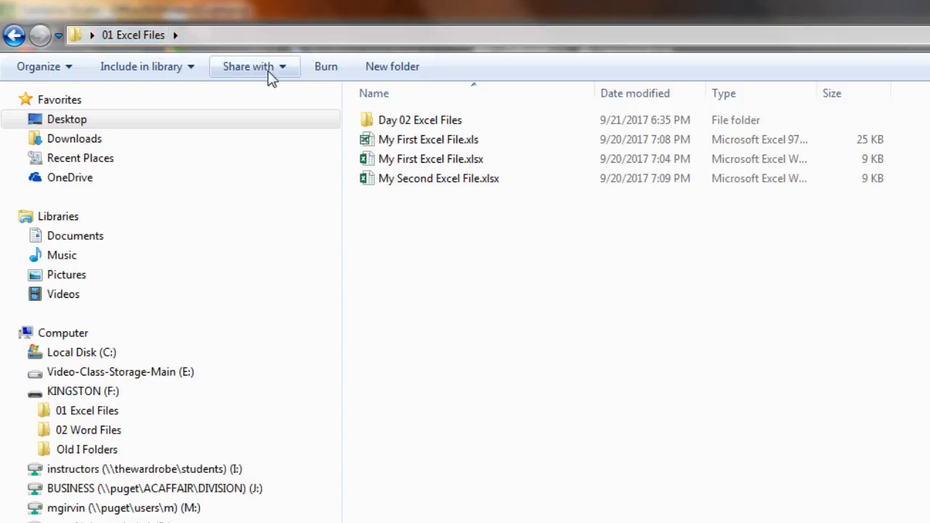
{"action": "double_click", "coordinate": [398, 127]}
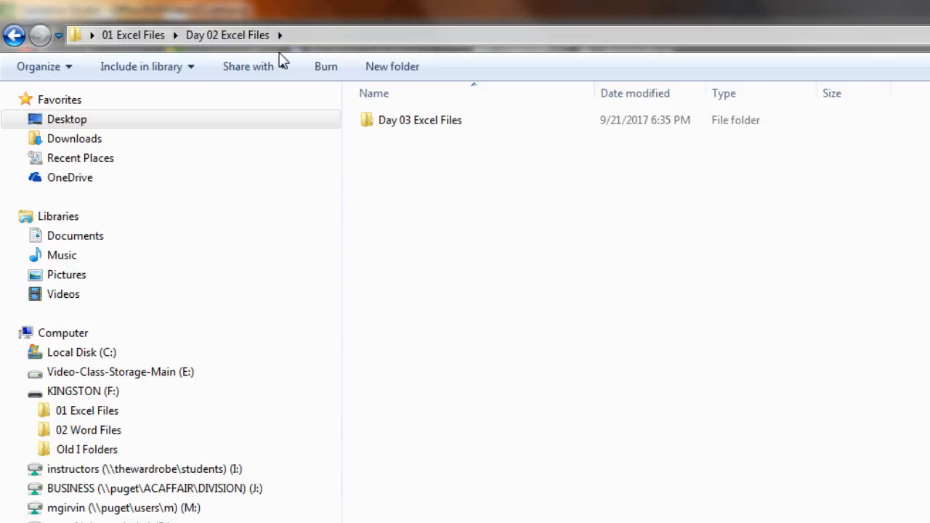
{"action": "double_click", "coordinate": [395, 122]}
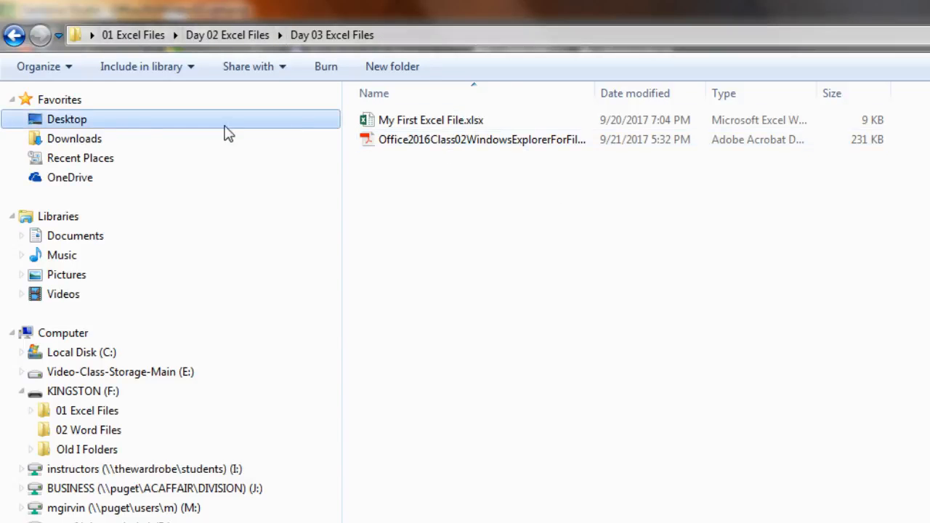
{"action": "left_click", "coordinate": [72, 121]}
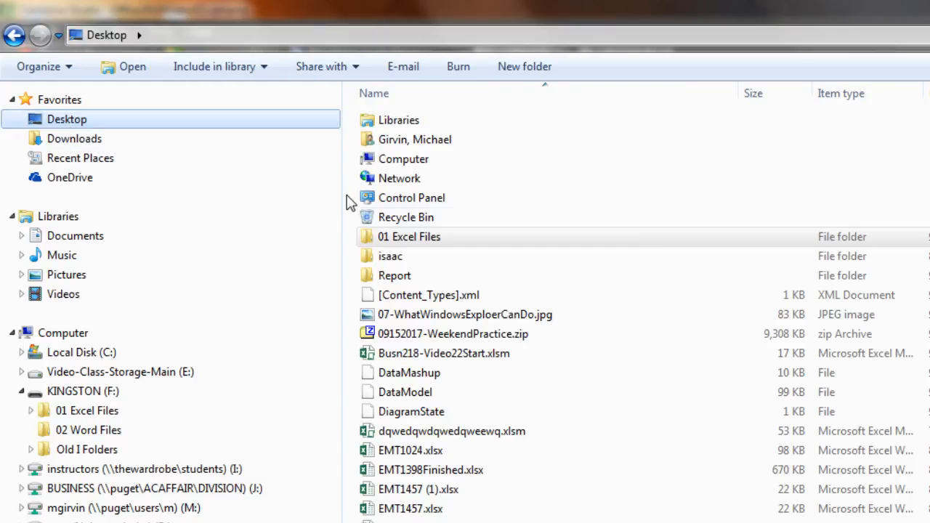
{"action": "mouse_move", "coordinate": [466, 252]}
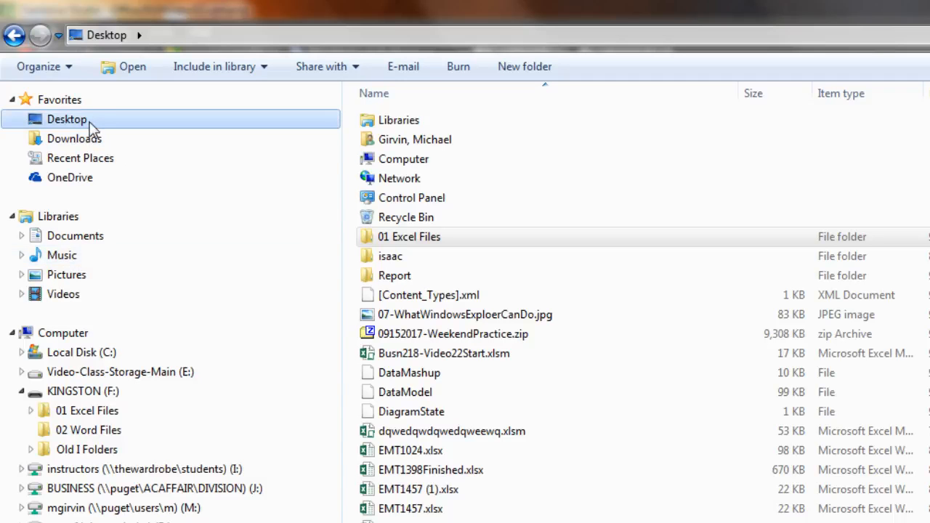
Dismiss the AutoPlay window for the newly inserted drive and copy 01 Excel Files from KINGSTON (F:) to GEL (G:).
{"action": "left_click", "coordinate": [102, 393]}
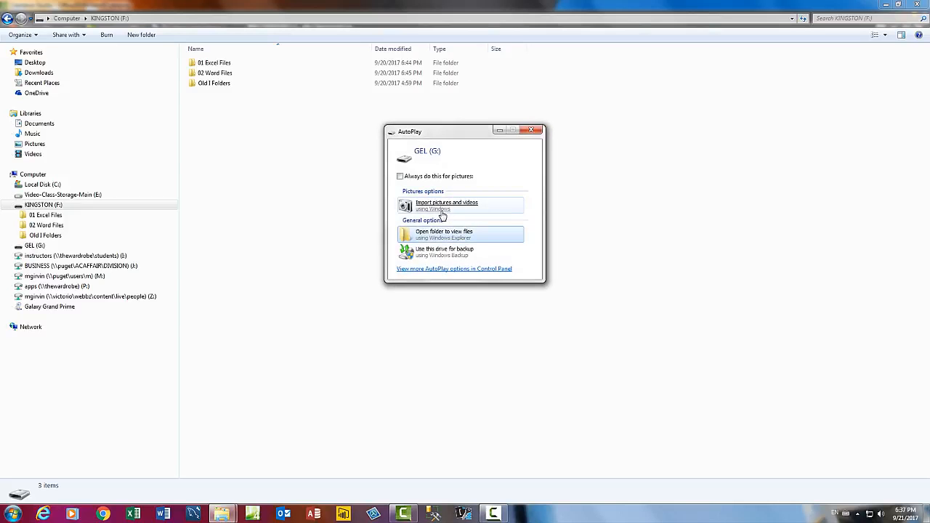
{"action": "key", "text": "alt+F4"}
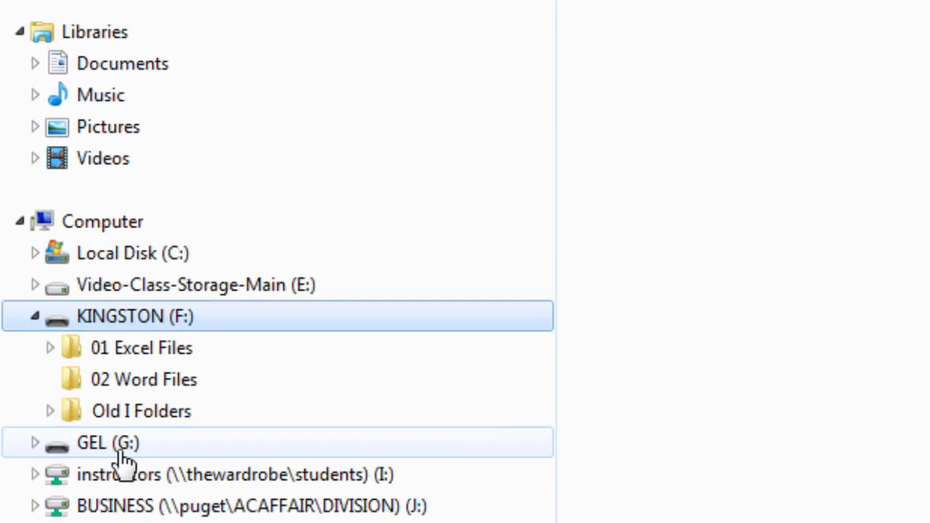
{"action": "left_click", "coordinate": [152, 356]}
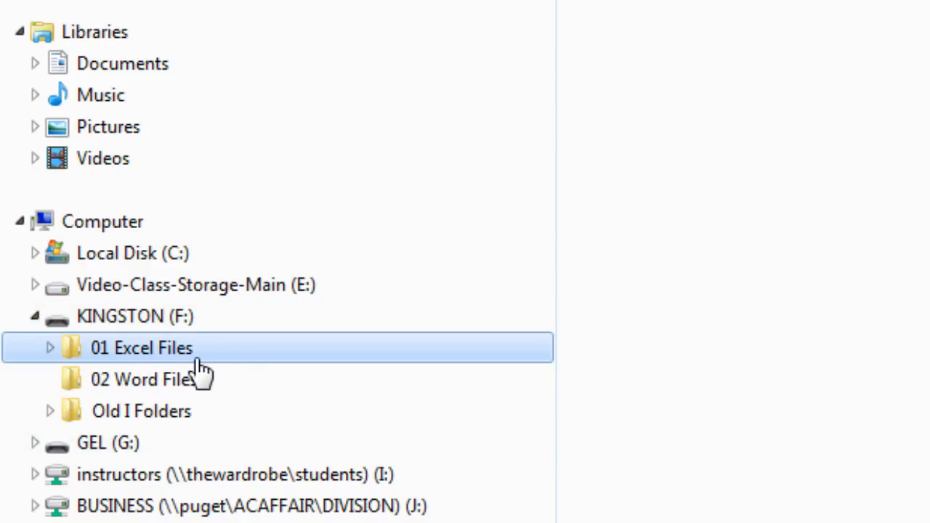
{"action": "key", "text": "ctrl+c"}
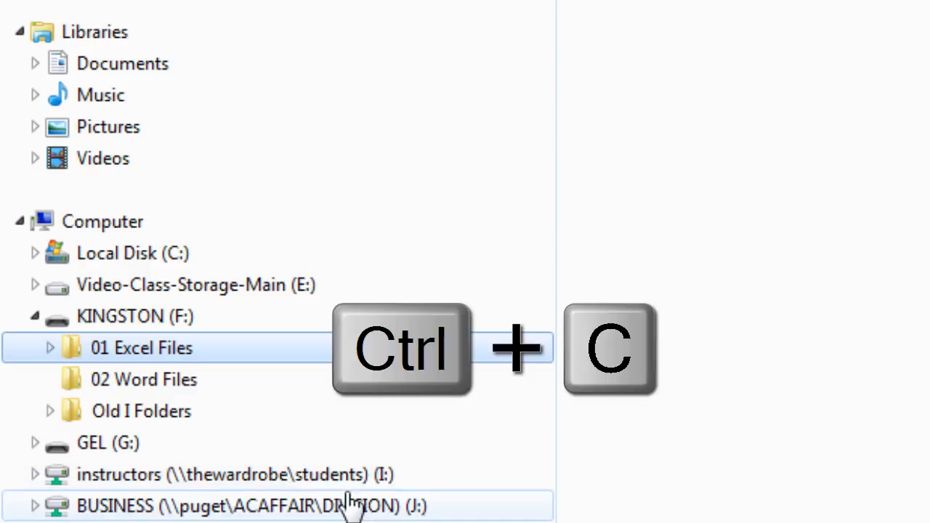
{"action": "left_click", "coordinate": [125, 452]}
{"action": "key", "text": "ctrl+v"}
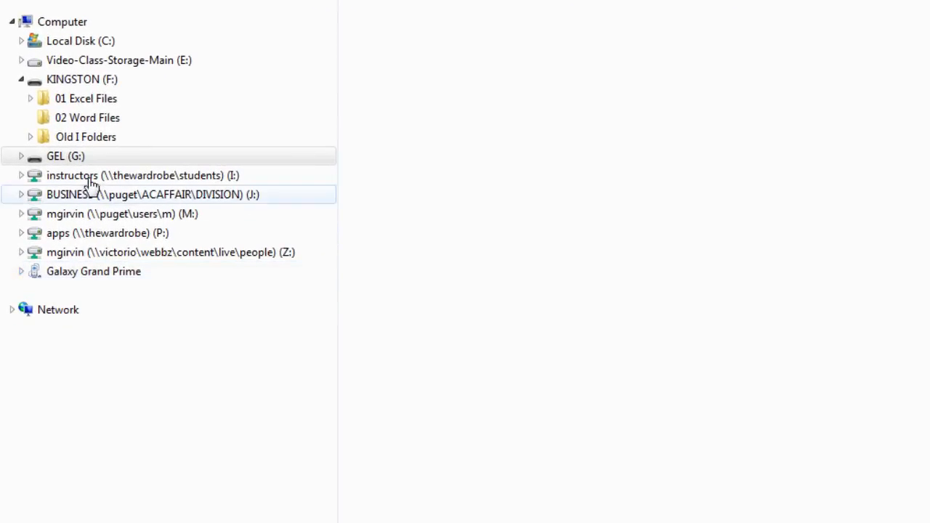
Open the Camera folder inside DCIM on the Galaxy Grand Prime phone.
{"action": "left_click", "coordinate": [21, 272]}
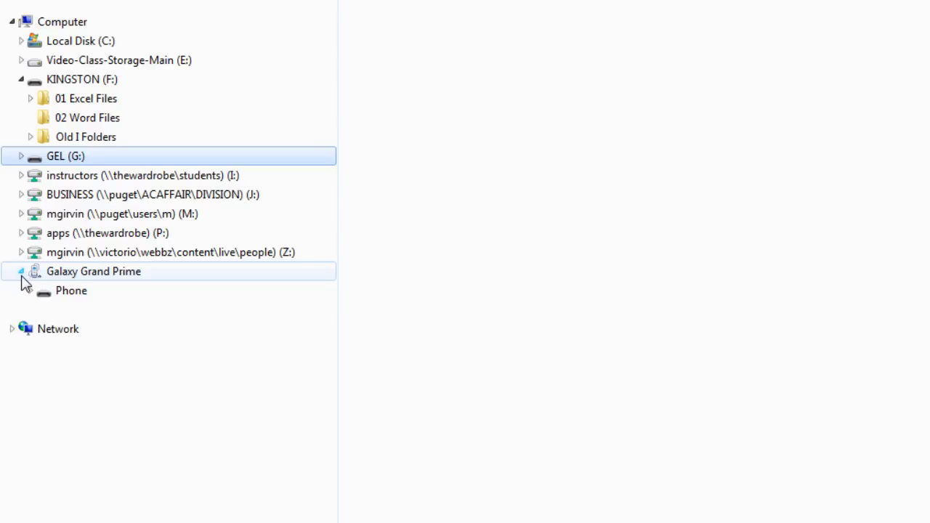
{"action": "left_click", "coordinate": [30, 291]}
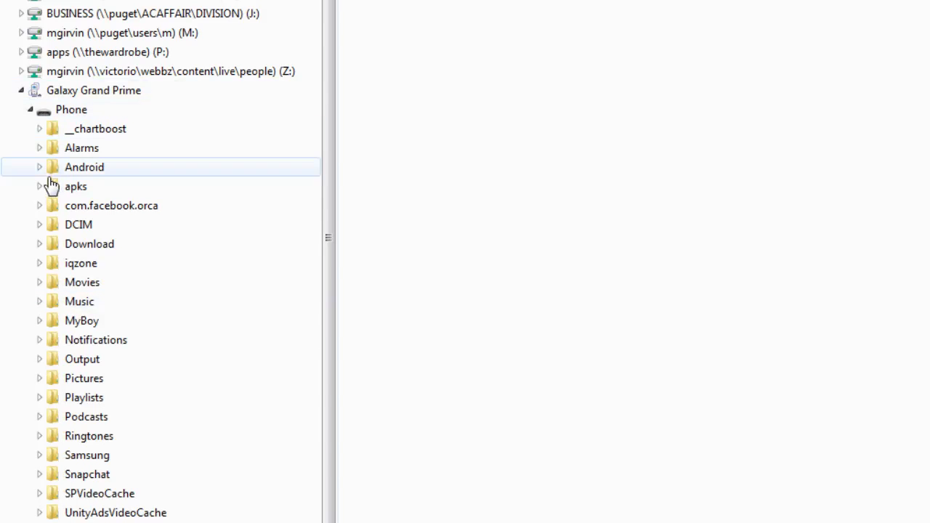
{"action": "left_click", "coordinate": [40, 225]}
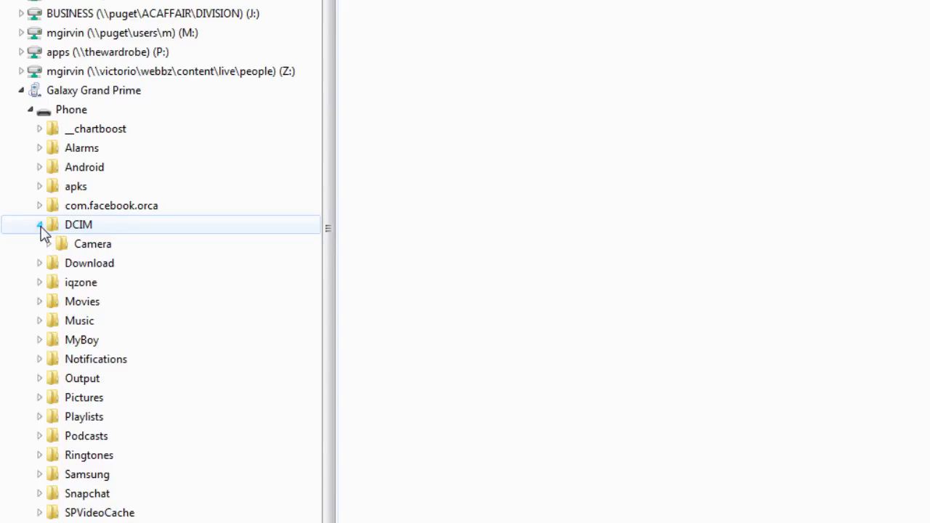
{"action": "left_click", "coordinate": [85, 250]}
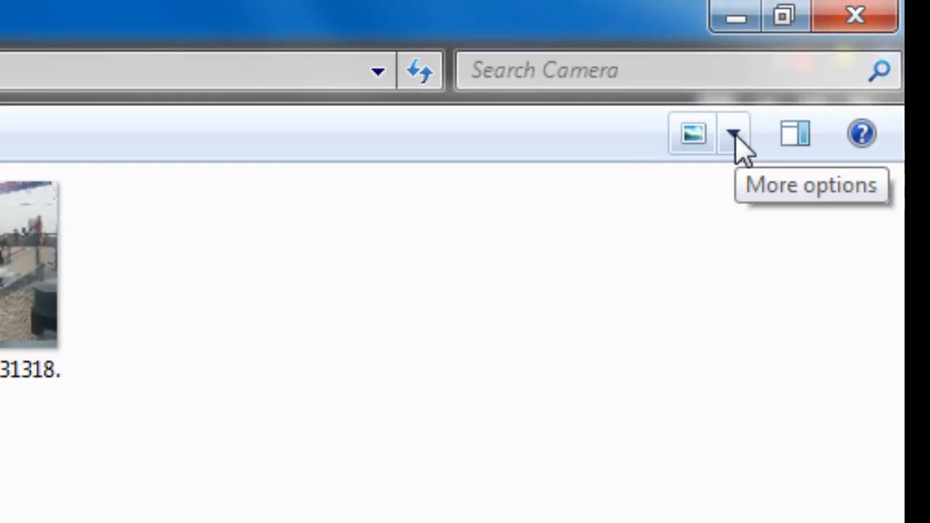
View the Camera folder's photos as Extra Large Icons and switch the folder to Details view.
{"action": "left_click", "coordinate": [735, 135]}
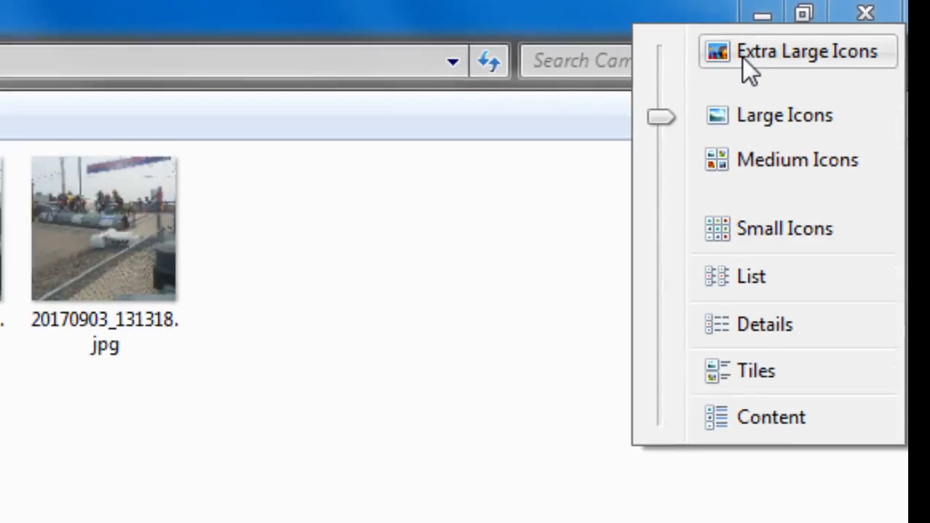
{"action": "left_click", "coordinate": [720, 61]}
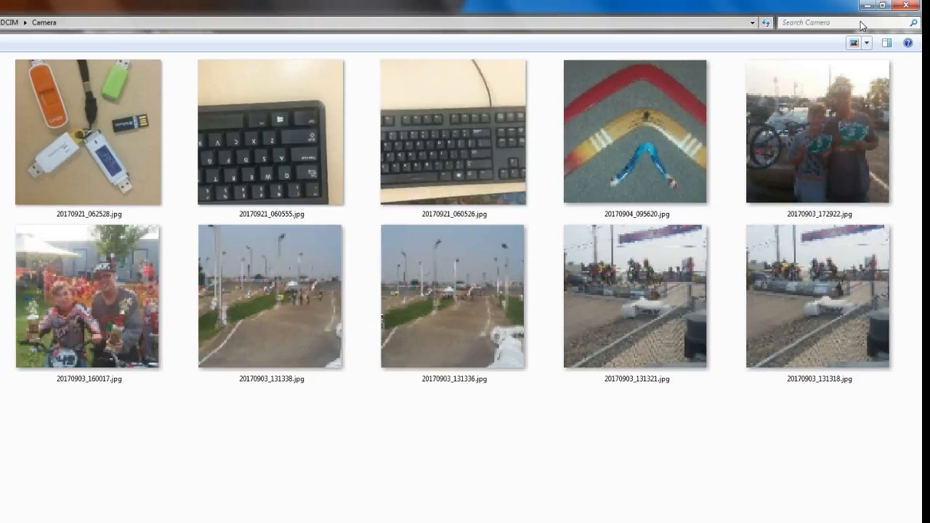
{"action": "left_click", "coordinate": [867, 43]}
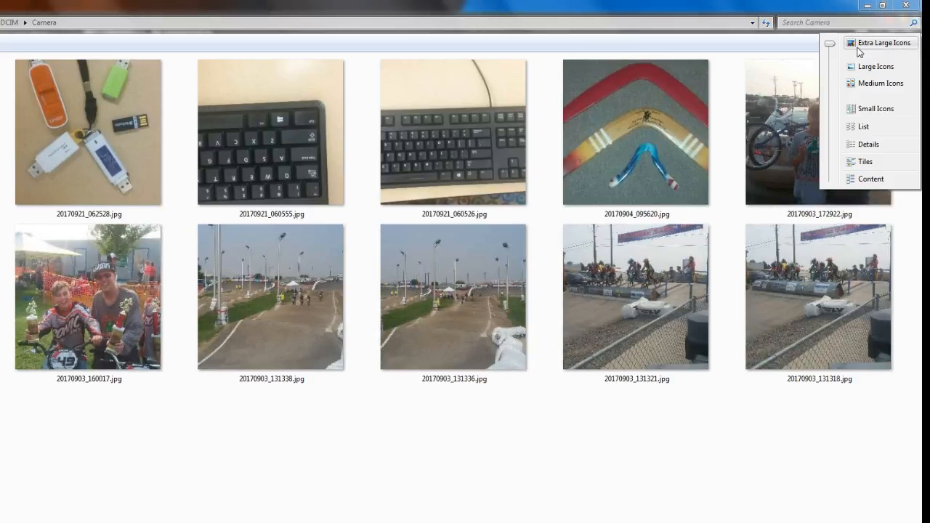
{"action": "left_click", "coordinate": [861, 147]}
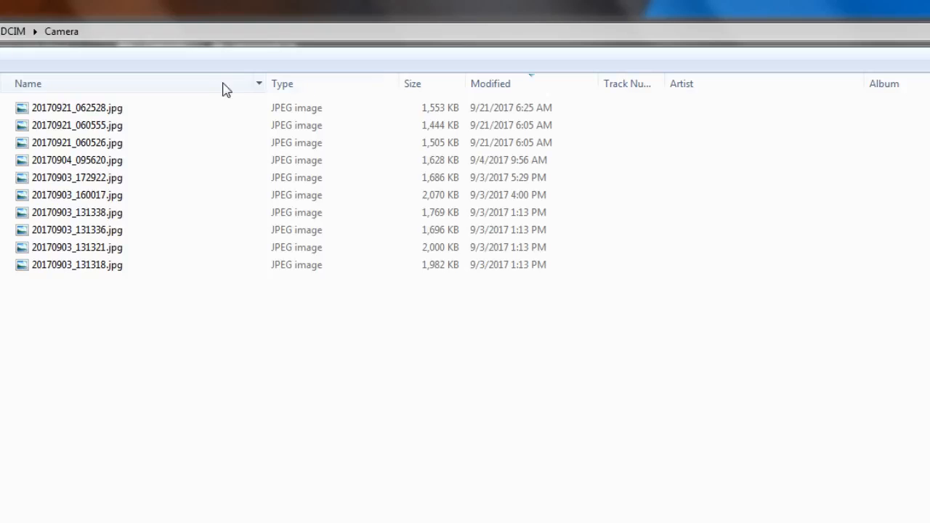
Add the Created column to the Camera folder's details and return the photos to Large Icons.
{"action": "right_click", "coordinate": [500, 91]}
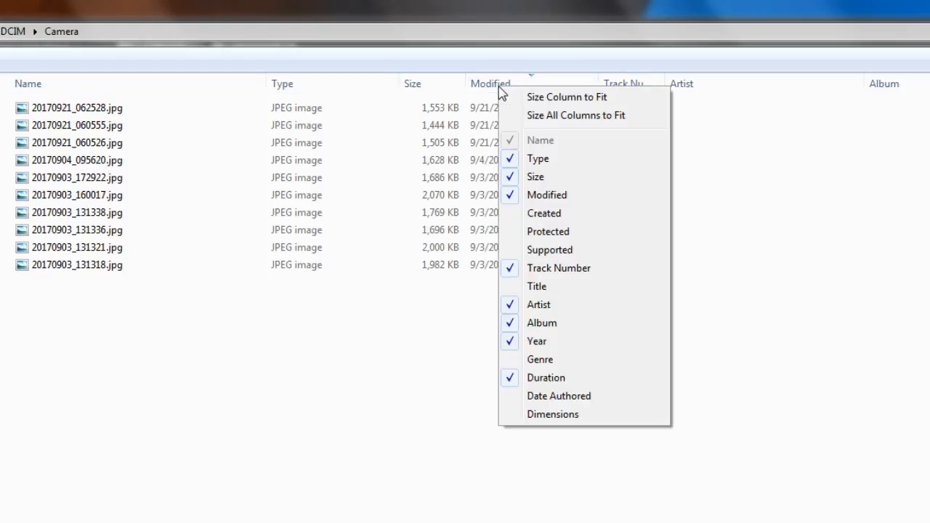
{"action": "left_click", "coordinate": [523, 212]}
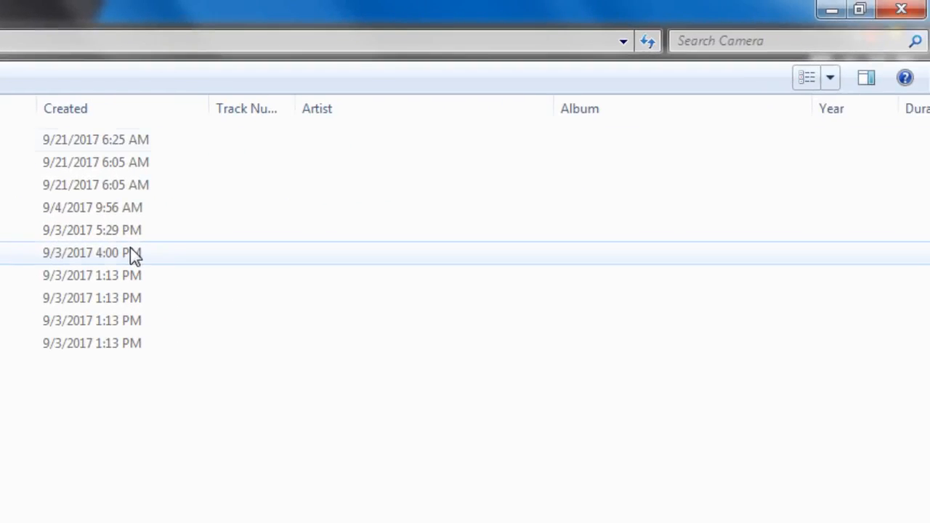
{"action": "left_click", "coordinate": [831, 80]}
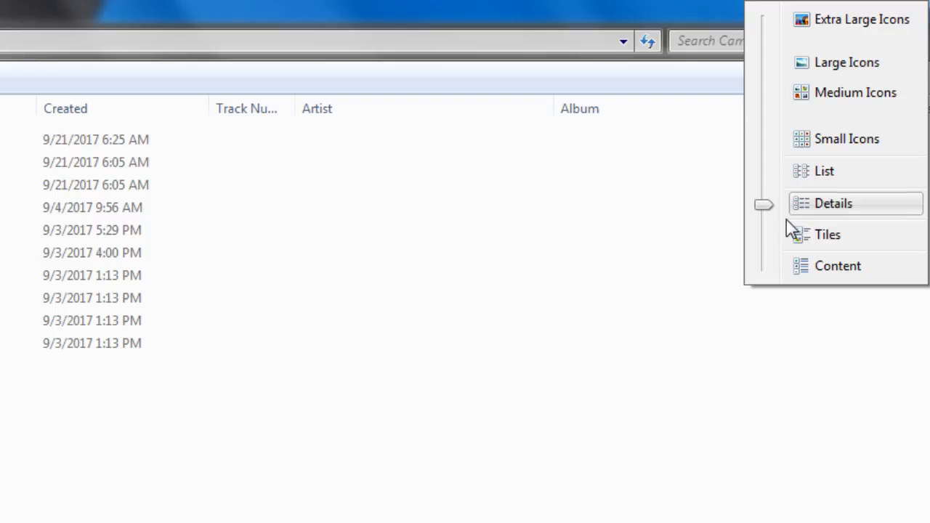
{"action": "left_click", "coordinate": [826, 68]}
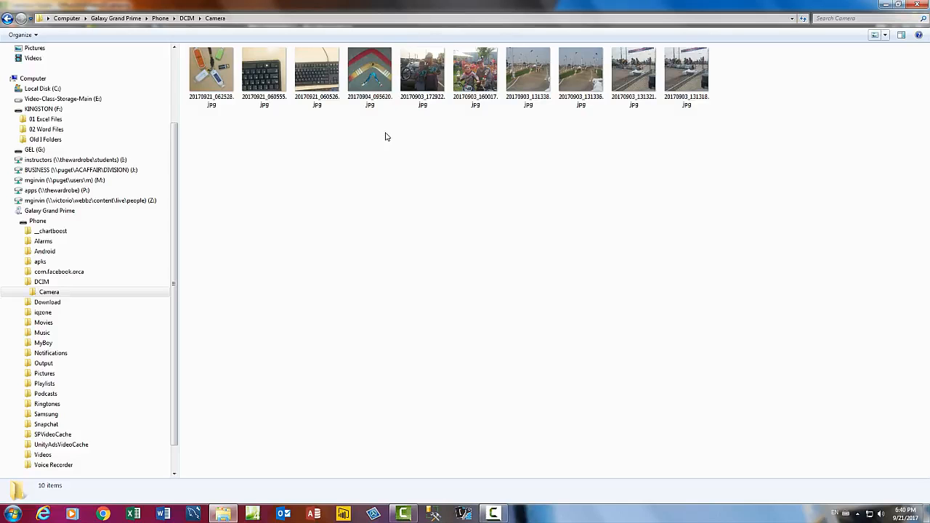
Select all ten photos in the Camera folder and copy them to the clipboard.
{"action": "left_click", "coordinate": [212, 87]}
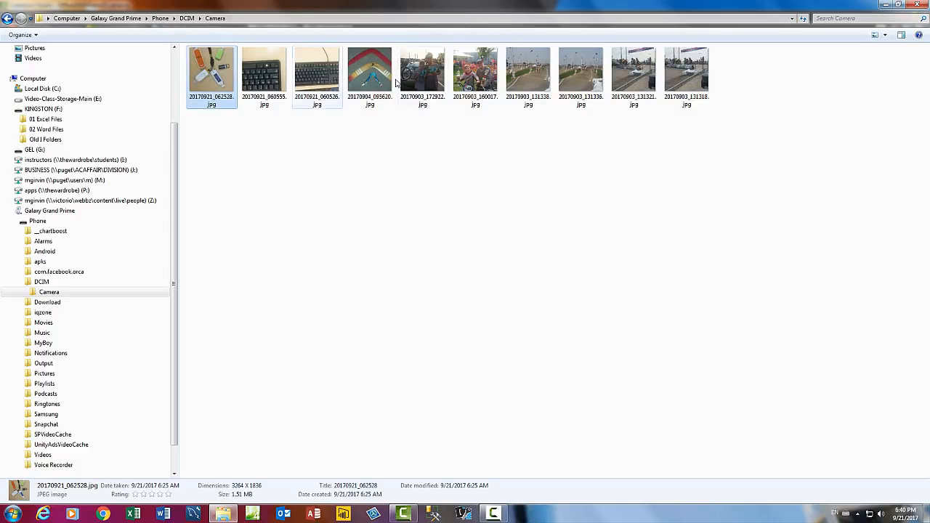
{"action": "left_click", "coordinate": [691, 79], "text": "shift"}
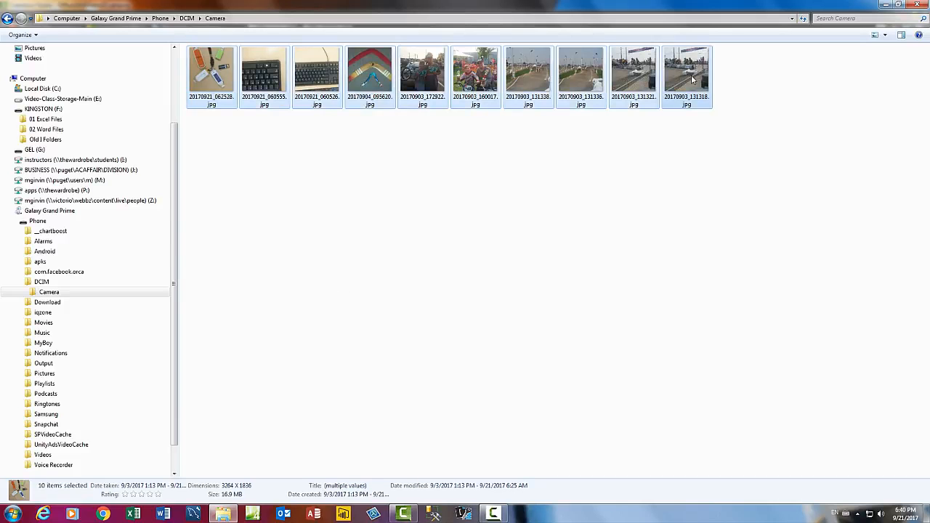
{"action": "key", "text": "ctrl+c"}
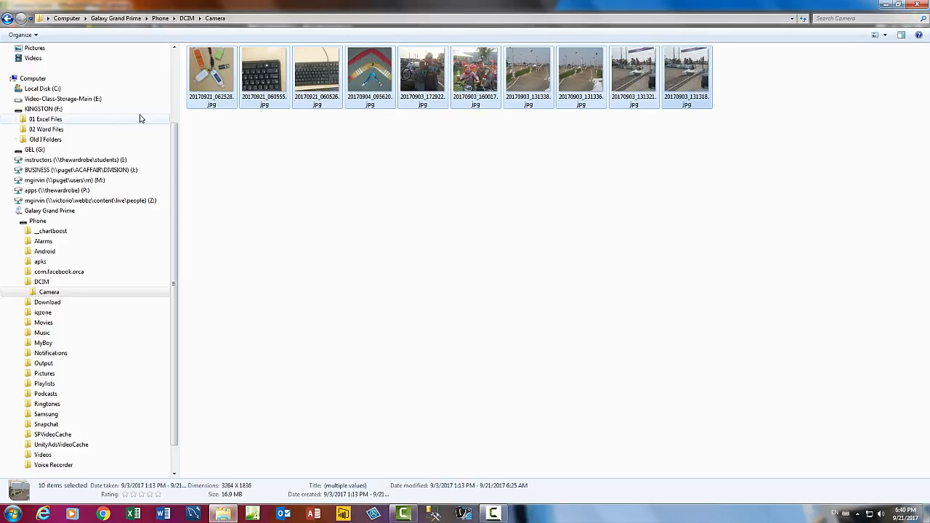
Create a folder named 20170921-DownloadPhonePictures on KINGSTON (F:) and paste the copied phone photos into it.
{"action": "left_click", "coordinate": [45, 109]}
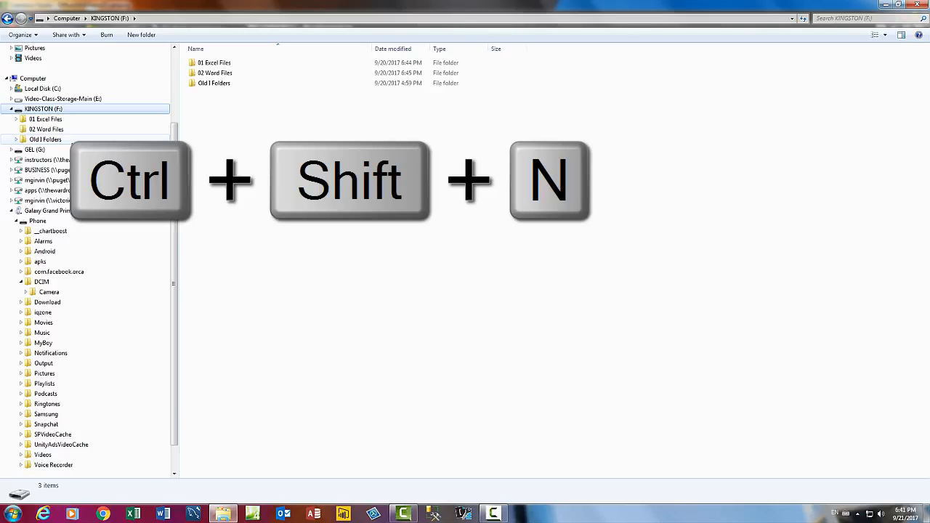
{"action": "key", "text": "ctrl+shift+n"}
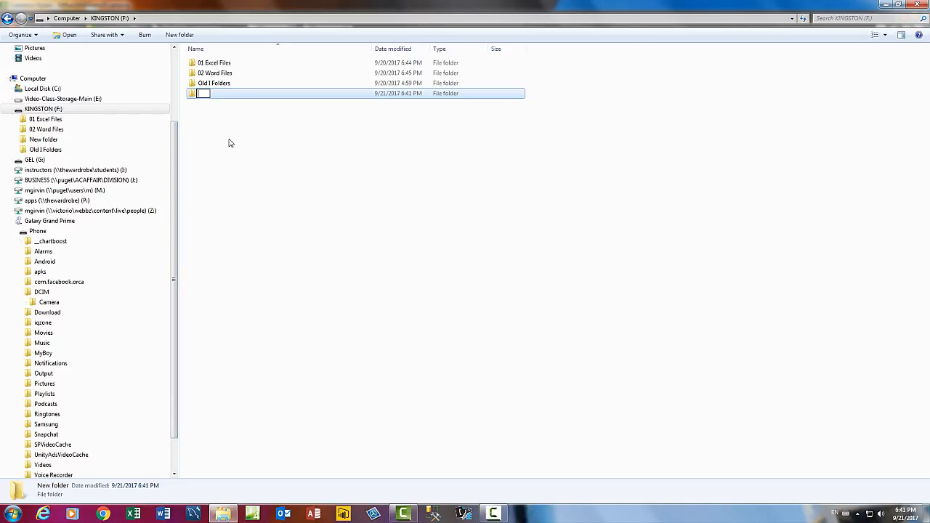
{"action": "type", "text": "20170921-DownloadPhonePic"}
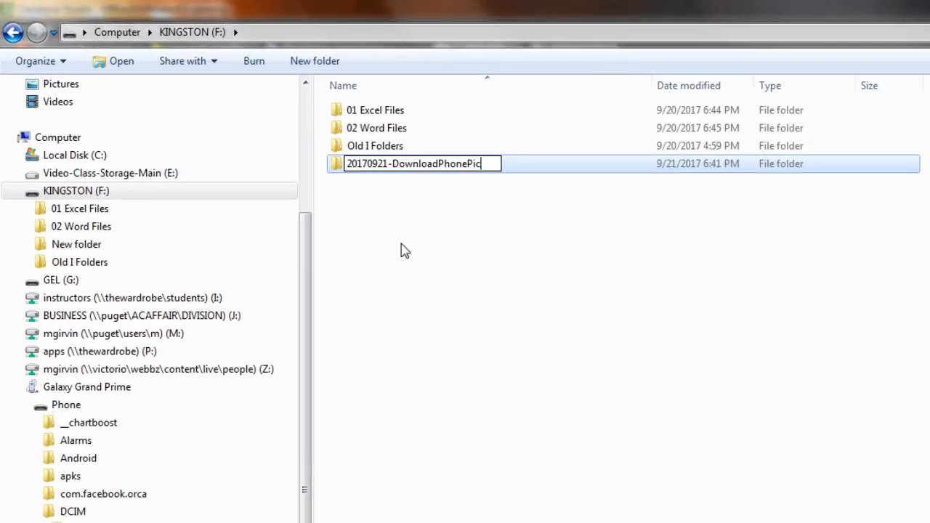
{"action": "type", "text": "ture"}
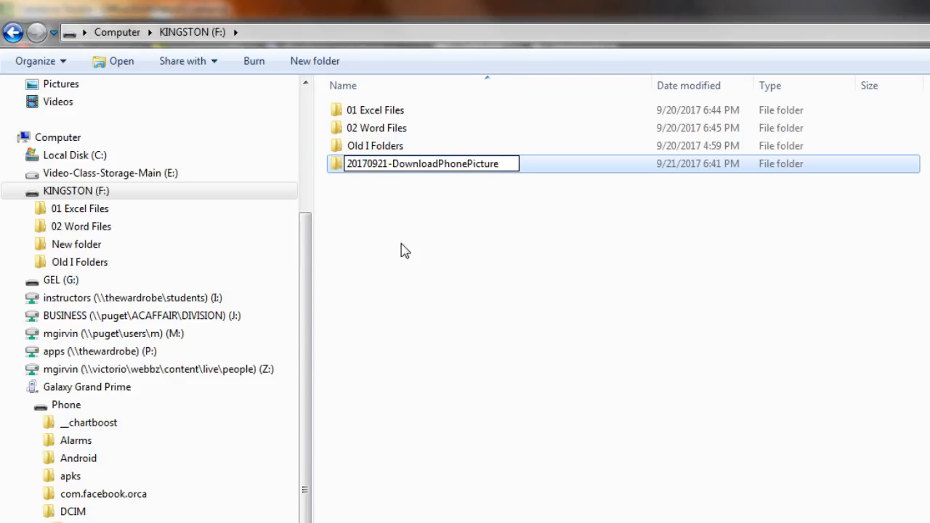
{"action": "type", "text": "s"}
{"action": "key", "text": "Return"}
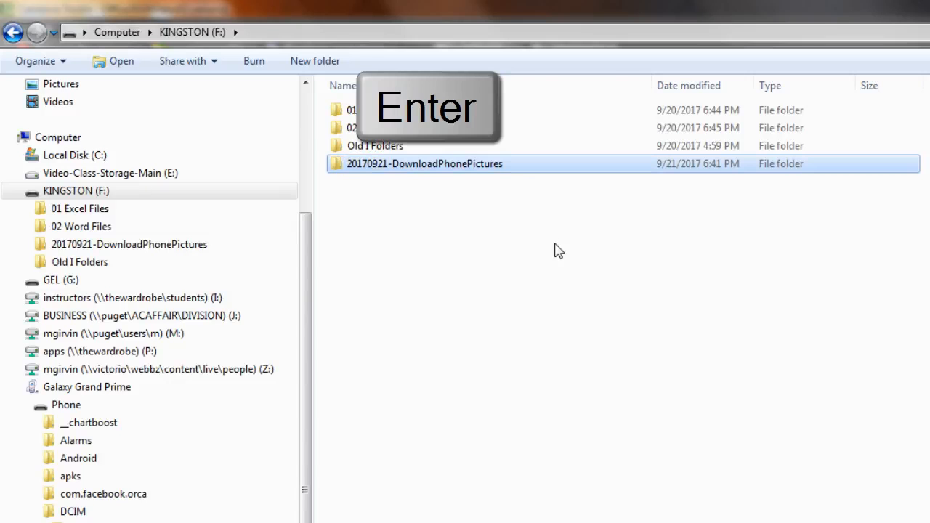
{"action": "key", "text": "Return"}
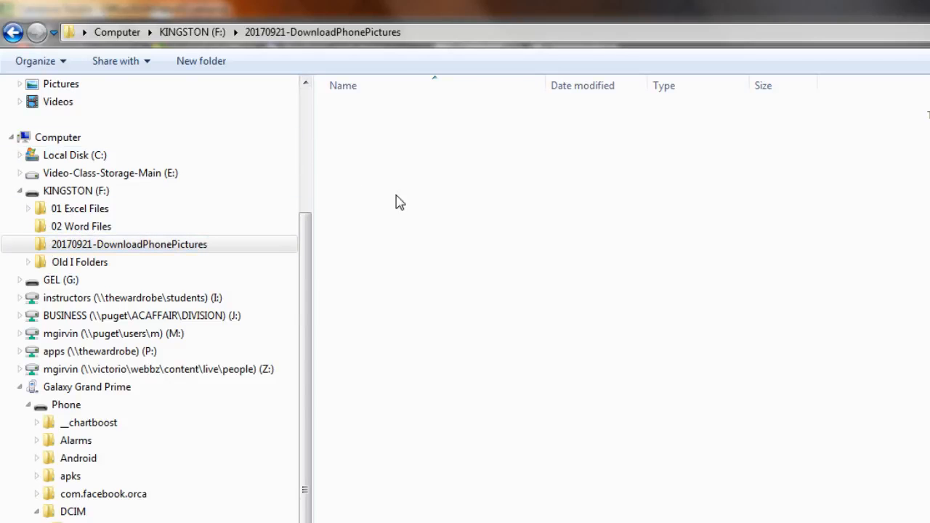
{"action": "key", "text": "ctrl+v"}
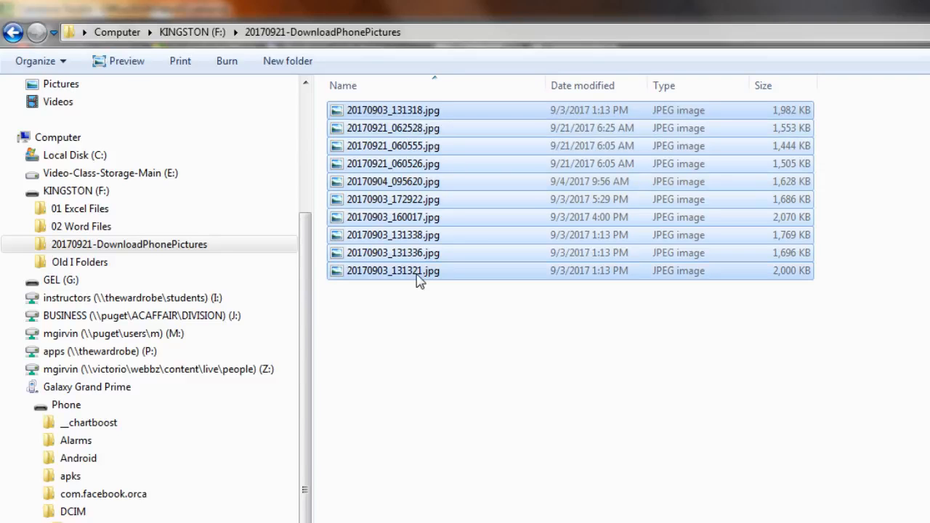
View the pasted photos in Windows Photo Viewer, starting with 20170903_131318.jpg and ending at the boomerang picture, and close the viewer.
{"action": "double_click", "coordinate": [380, 120]}
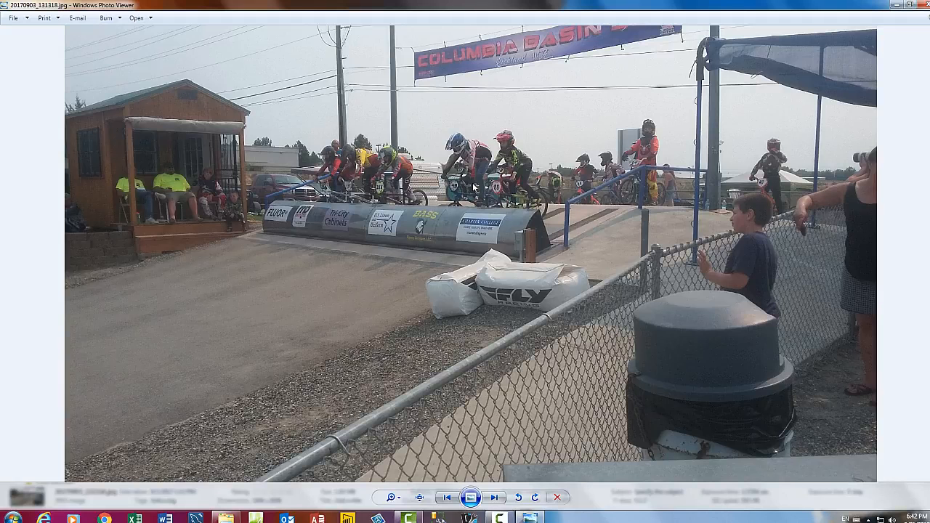
{"action": "key", "text": "Right"}
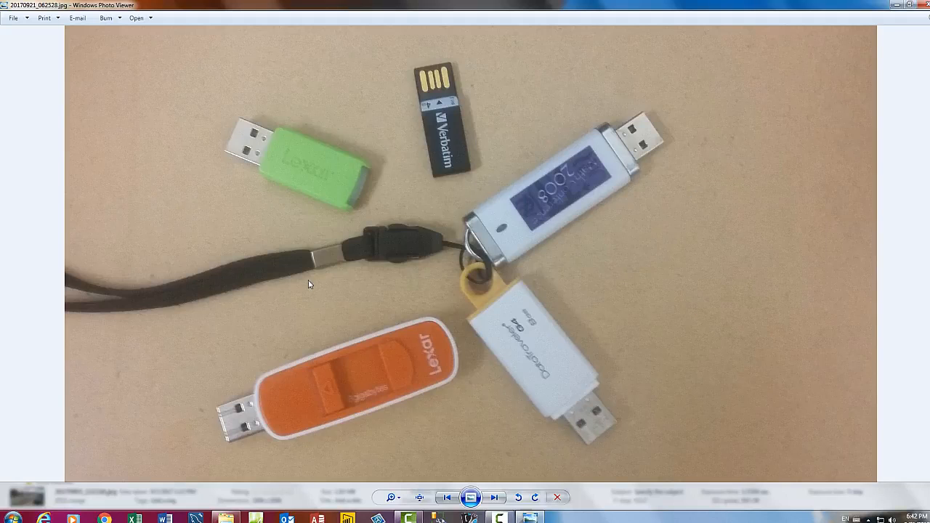
{"action": "key", "text": "Right"}
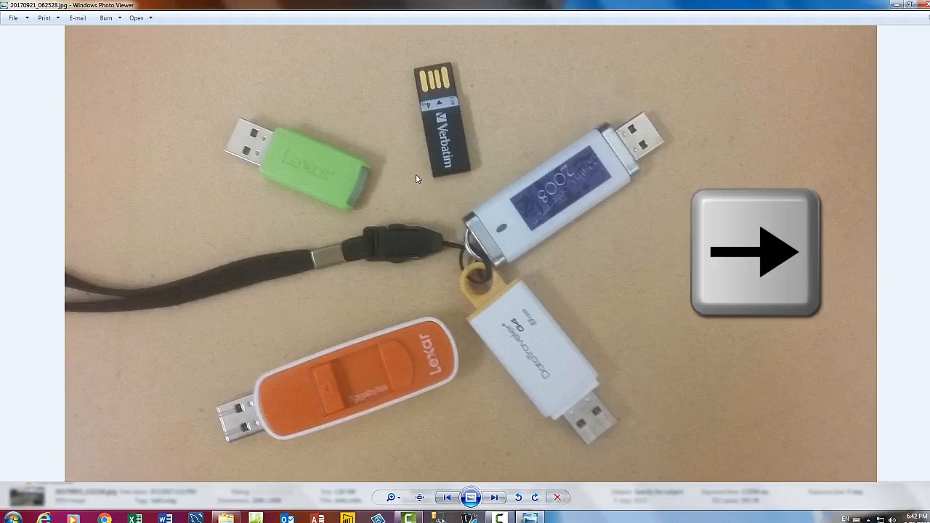
{"action": "key", "text": "Right"}
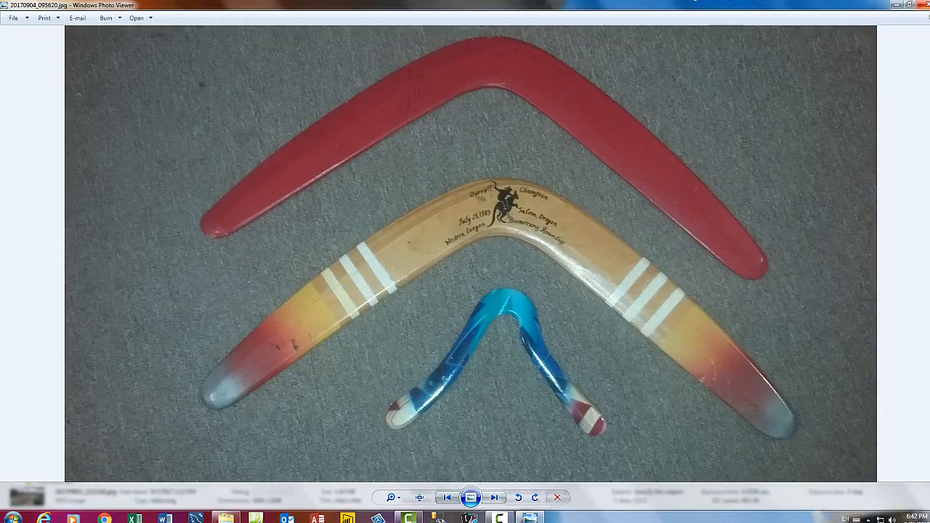
{"action": "key", "text": "alt+F4"}
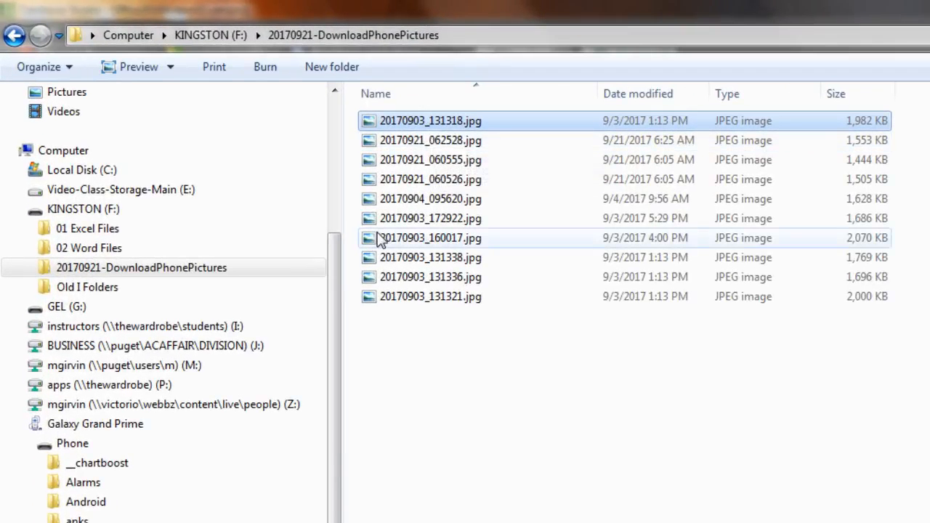
Rename 20170903_131318.jpg to 20170903-RichlandStateBMXChampionship.jpg and widen the Name column to fit.
{"action": "key", "text": "F2"}
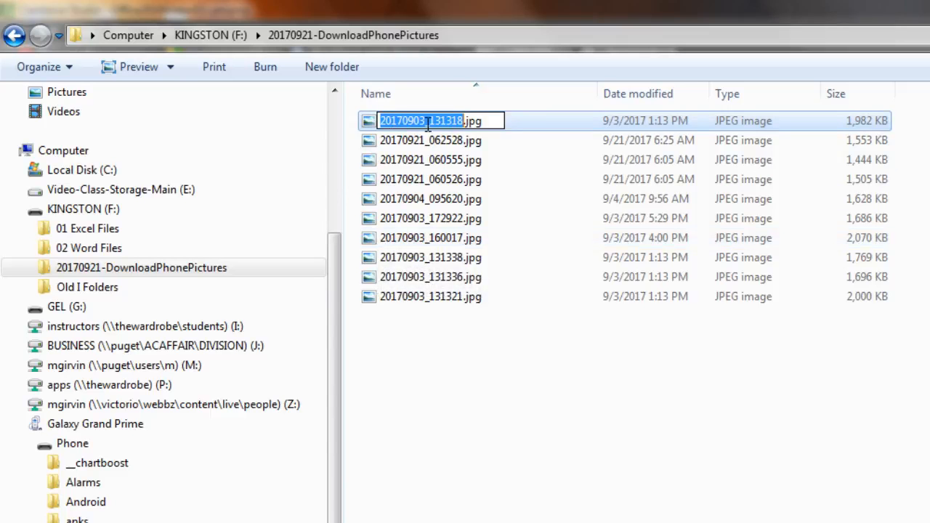
{"action": "left_click", "coordinate": [426, 122]}
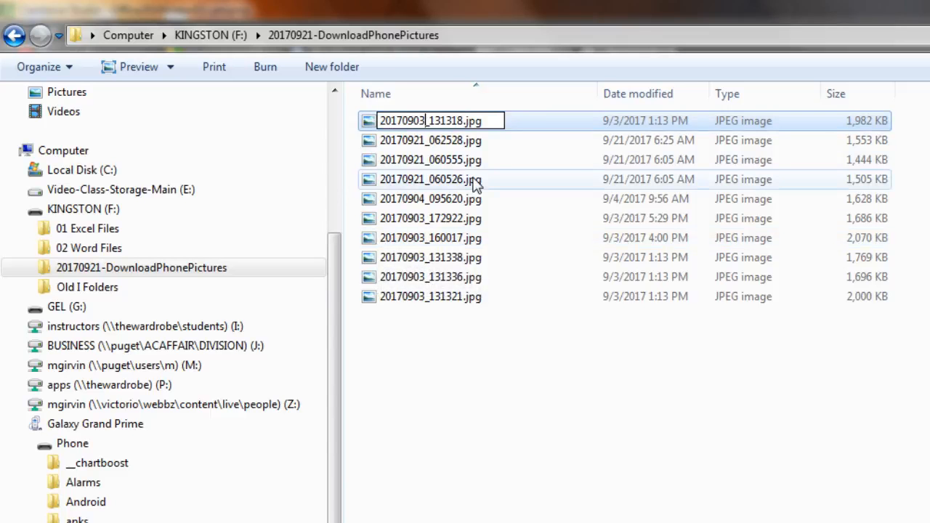
{"action": "key", "text": "Delete"}
{"action": "key", "text": "Delete"}
{"action": "key", "text": "Delete"}
{"action": "key", "text": "Delete"}
{"action": "key", "text": "Delete"}
{"action": "key", "text": "Delete"}
{"action": "key", "text": "Delete"}
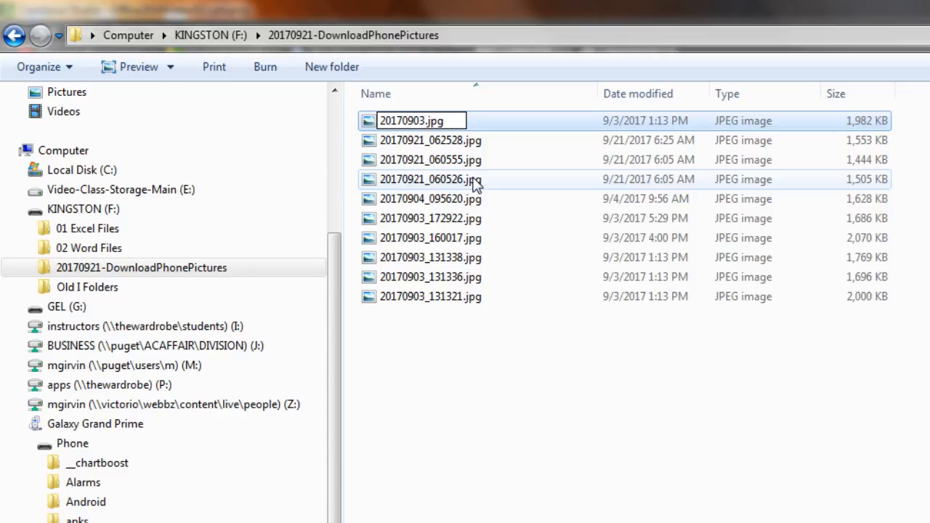
{"action": "type", "text": "-"}
{"action": "key", "text": "ctrl+v"}
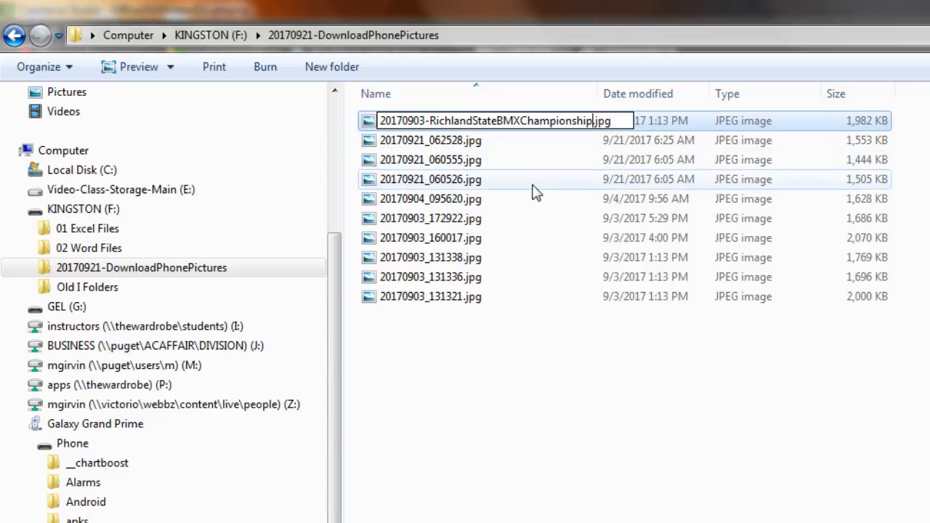
{"action": "key", "text": "Return"}
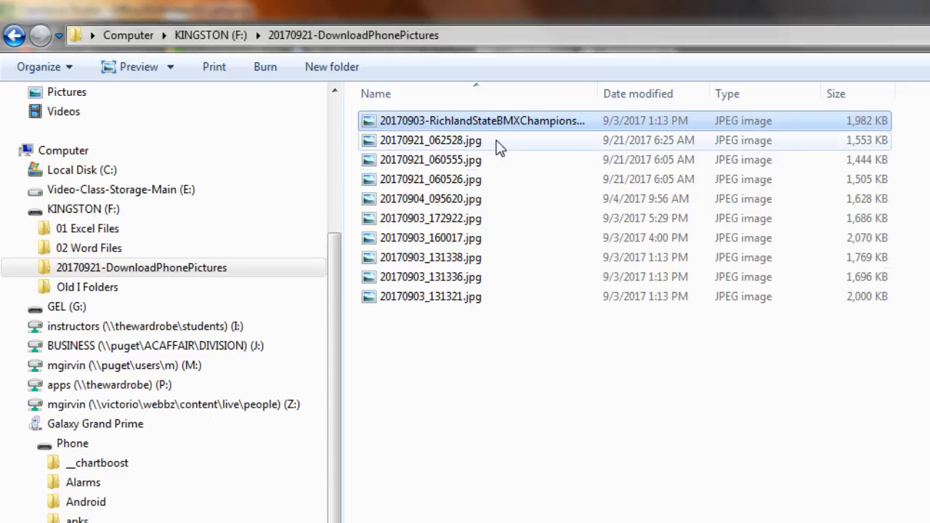
{"action": "double_click", "coordinate": [597, 91]}
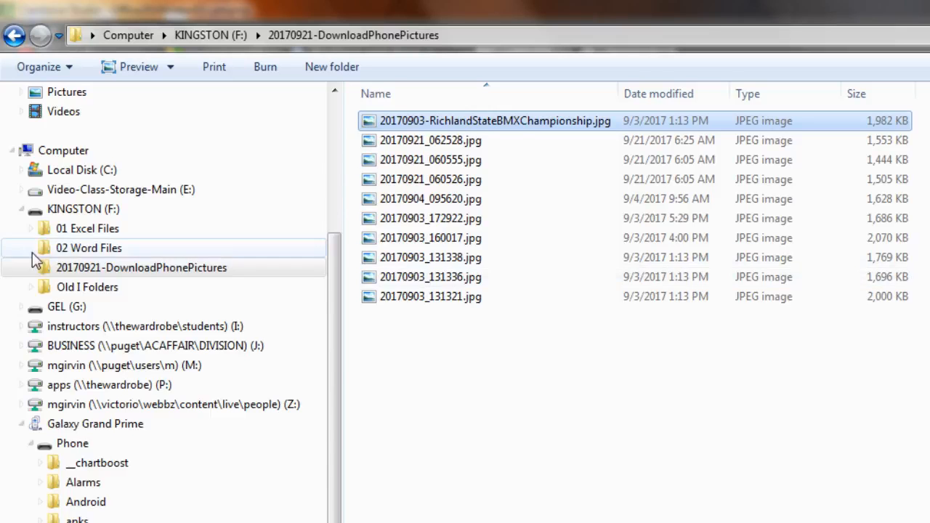
Compress the 20170921-DownloadPhonePictures folder on KINGSTON (F:) into a zipped folder in the same location.
{"action": "left_click", "coordinate": [73, 210]}
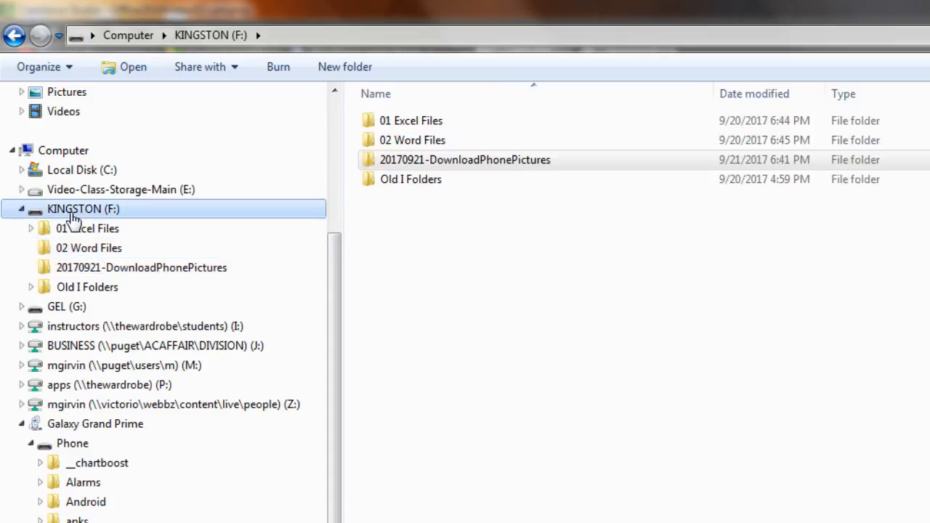
{"action": "left_click", "coordinate": [383, 174]}
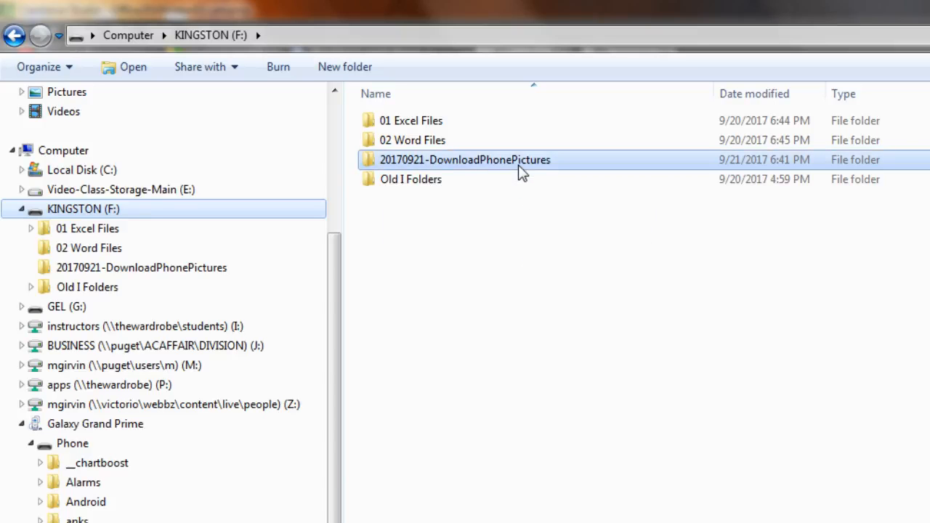
{"action": "mouse_move", "coordinate": [520, 173]}
{"action": "right_click", "coordinate": [487, 159]}
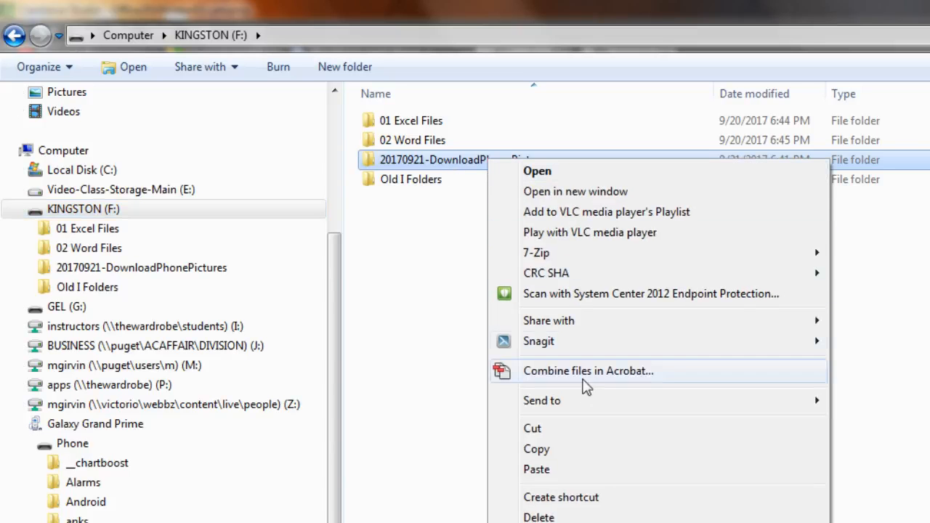
{"action": "mouse_move", "coordinate": [587, 405]}
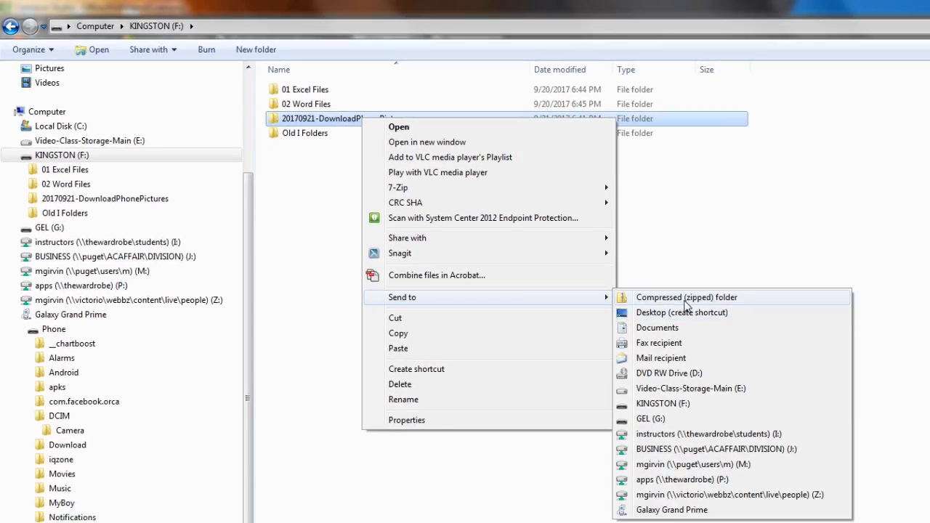
{"action": "left_click", "coordinate": [747, 304]}
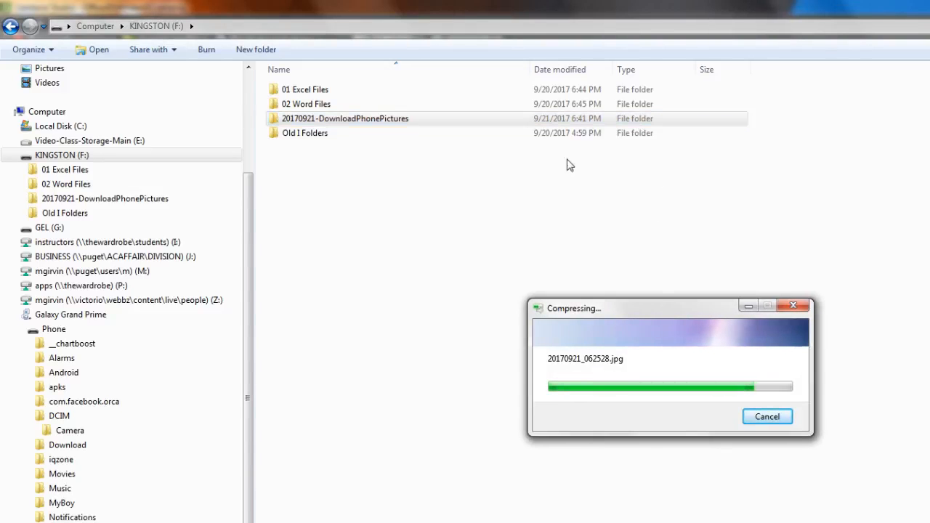
{"action": "left_click", "coordinate": [485, 117]}
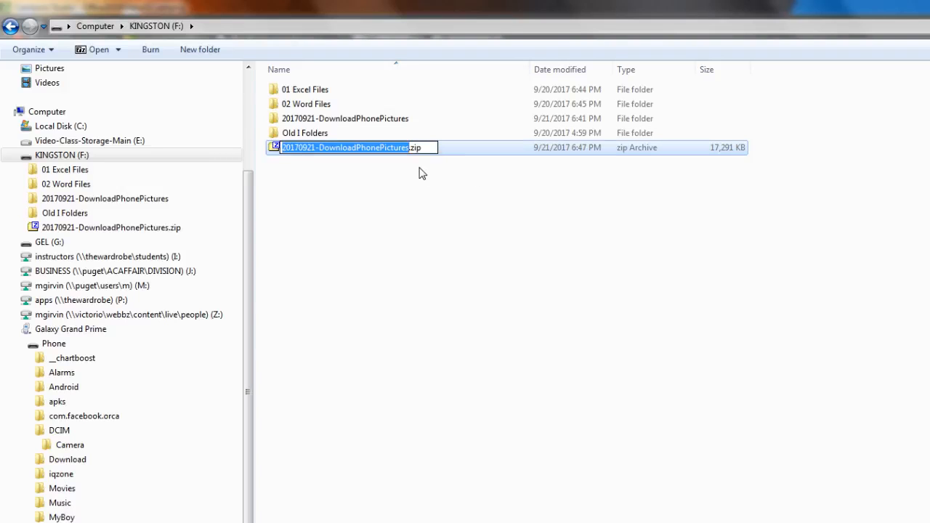
Extract 20170921-DownloadPhonePictures.zip with 7-Zip into a 20170921-DownloadPhonePictures subfolder on GEL (G:), and open that drive to check it.
{"action": "key", "text": "Return"}
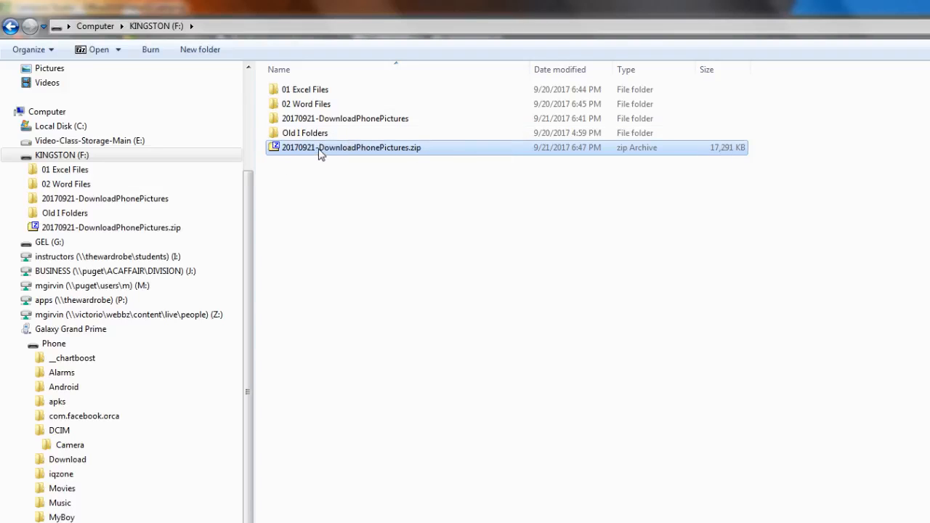
{"action": "right_click", "coordinate": [375, 151]}
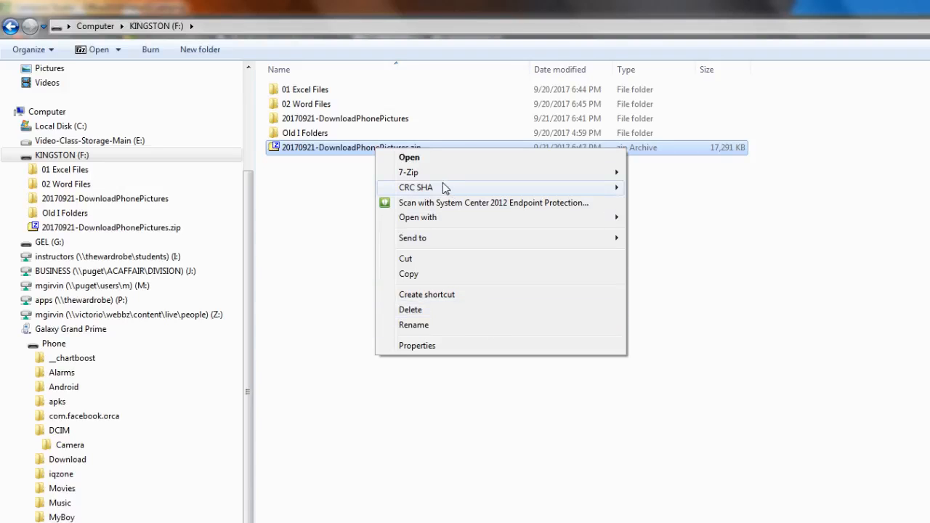
{"action": "mouse_move", "coordinate": [422, 177]}
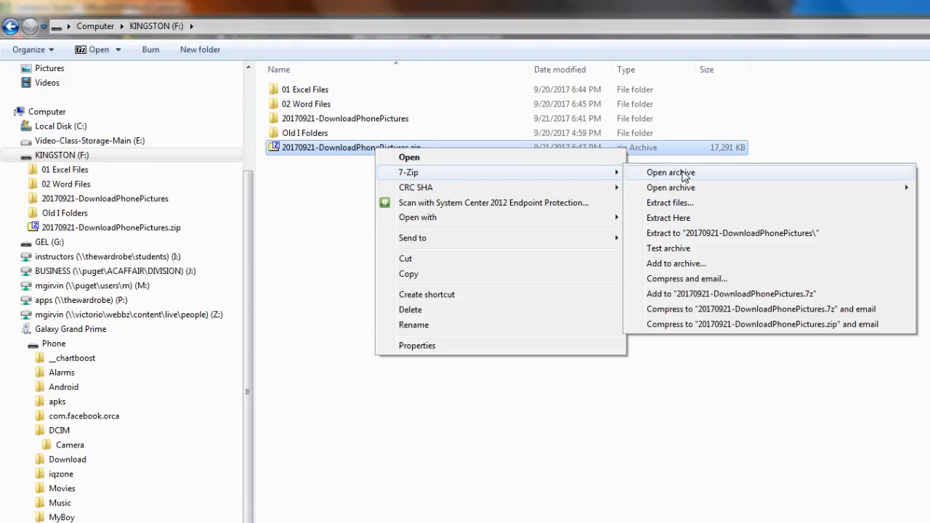
{"action": "left_click", "coordinate": [685, 208]}
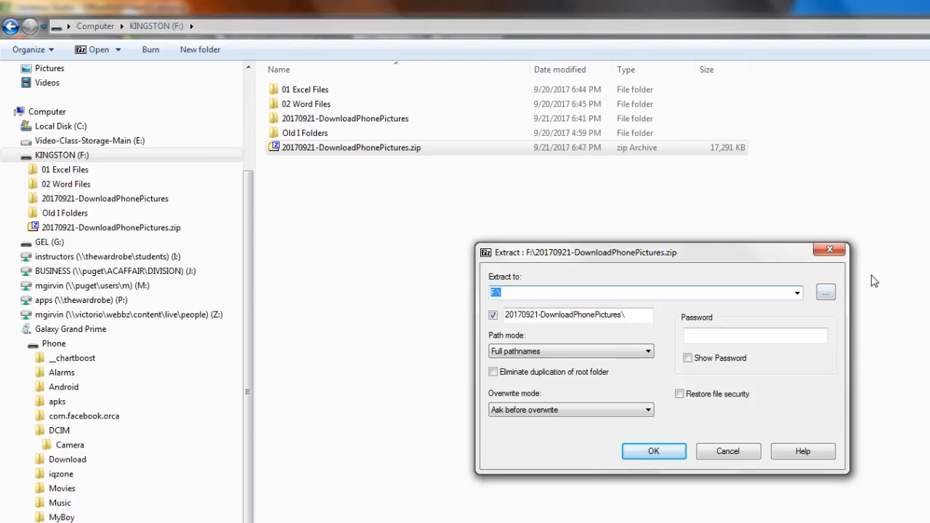
{"action": "left_click", "coordinate": [826, 294]}
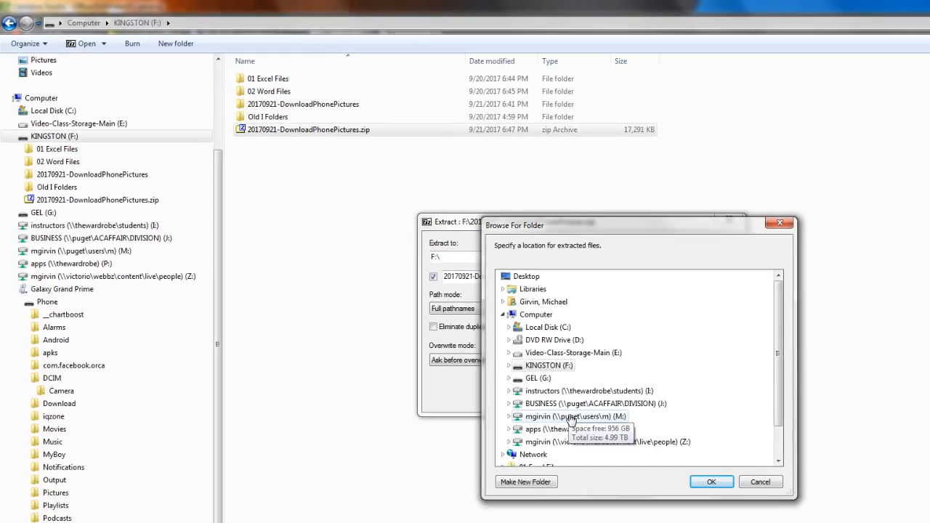
{"action": "left_click", "coordinate": [536, 378]}
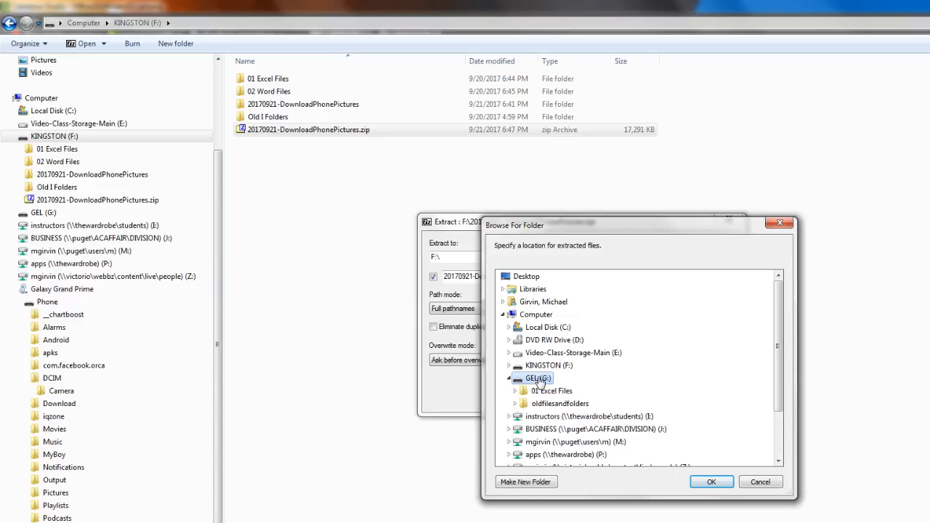
{"action": "left_click", "coordinate": [704, 482]}
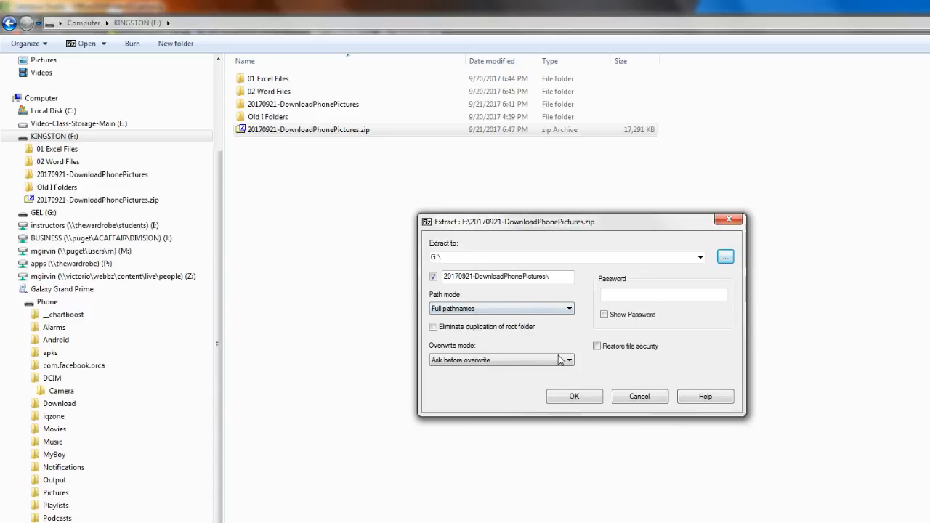
{"action": "left_click", "coordinate": [580, 400]}
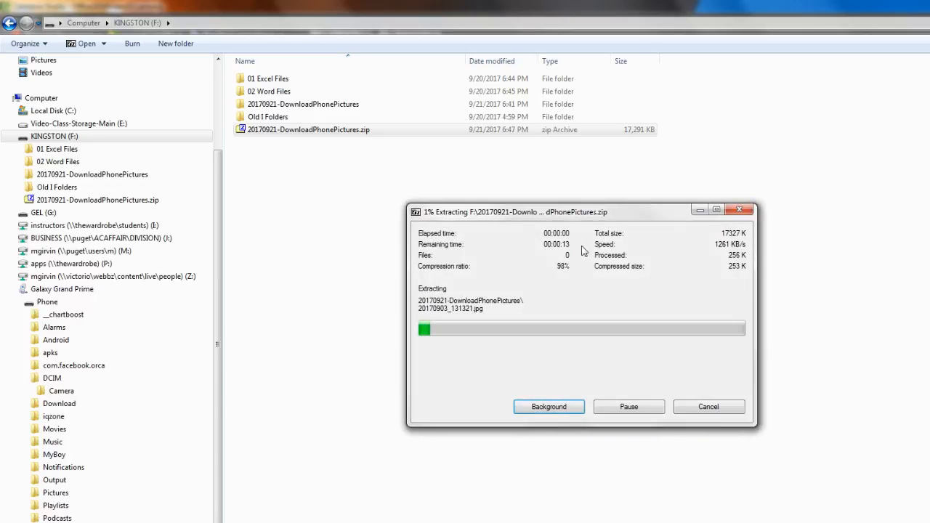
{"action": "left_click_drag", "start_coordinate": [585, 220], "coordinate": [449, 183]}
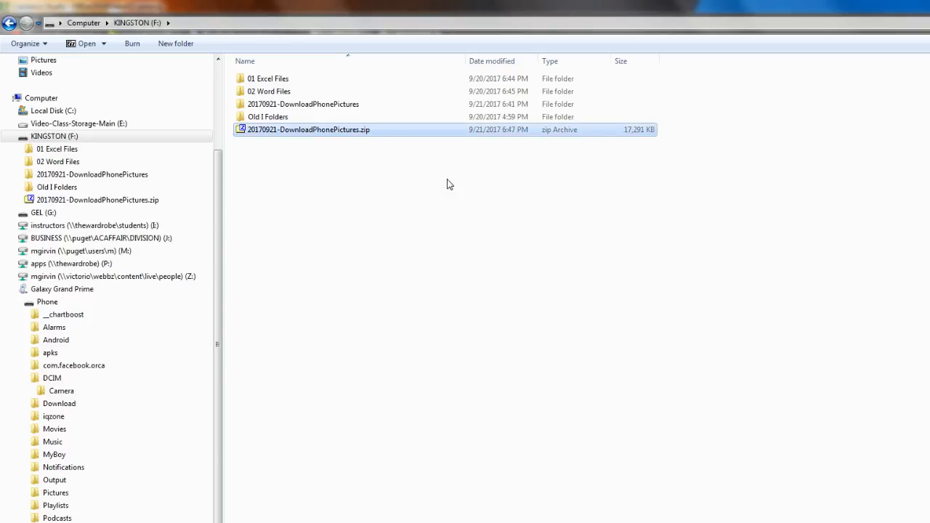
{"action": "left_click", "coordinate": [43, 213]}
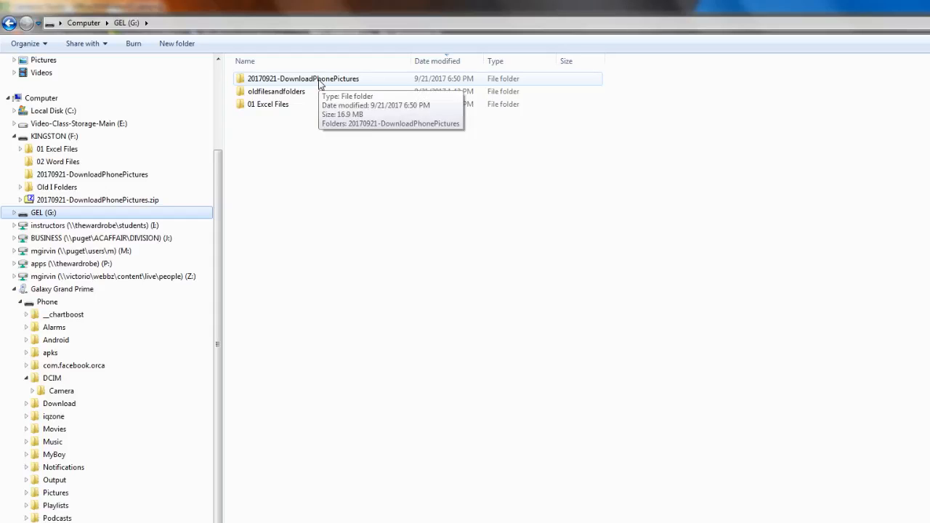
Review KINGSTON (F:) by expanding 01 Excel Files and viewing it, Day 03 Excel Files, the 20170921-DownloadPhonePictures folder and its zip file.
{"action": "left_click", "coordinate": [61, 136]}
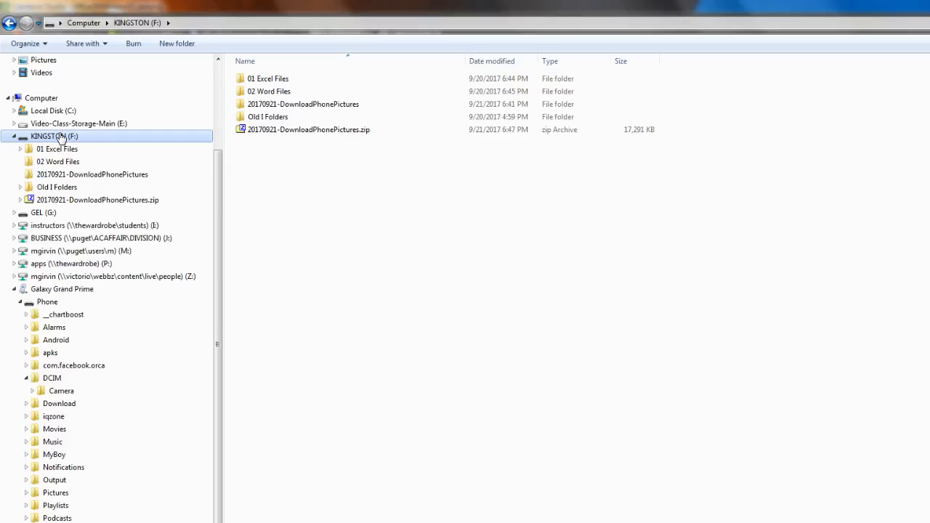
{"action": "left_click", "coordinate": [20, 149]}
{"action": "left_click", "coordinate": [27, 161]}
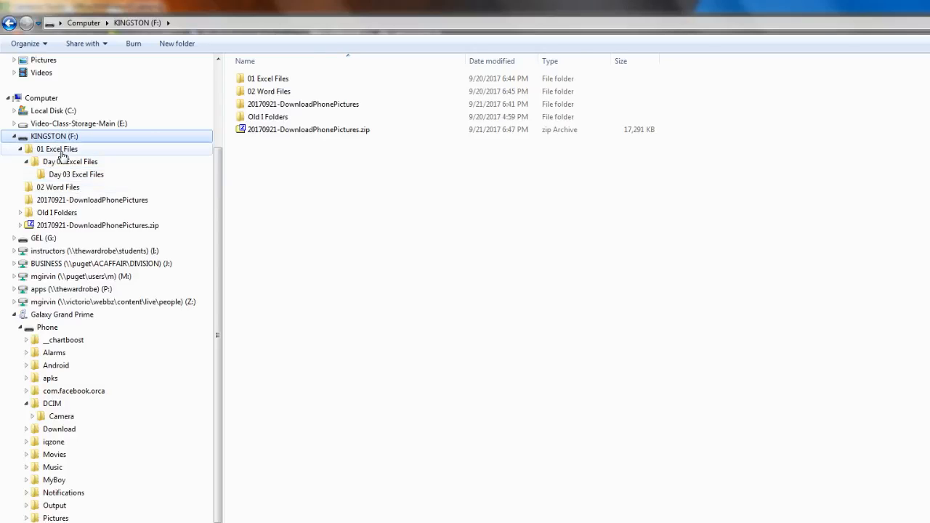
{"action": "left_click", "coordinate": [167, 149]}
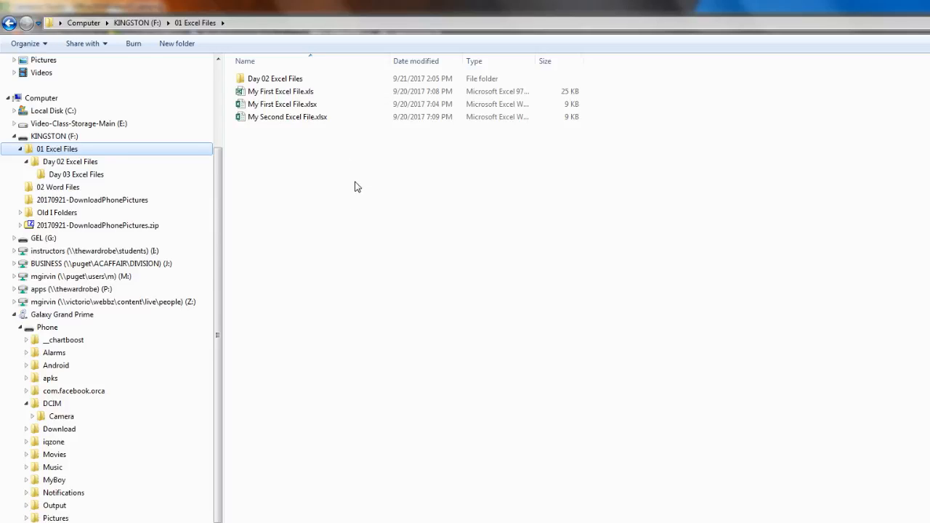
{"action": "left_click", "coordinate": [92, 176]}
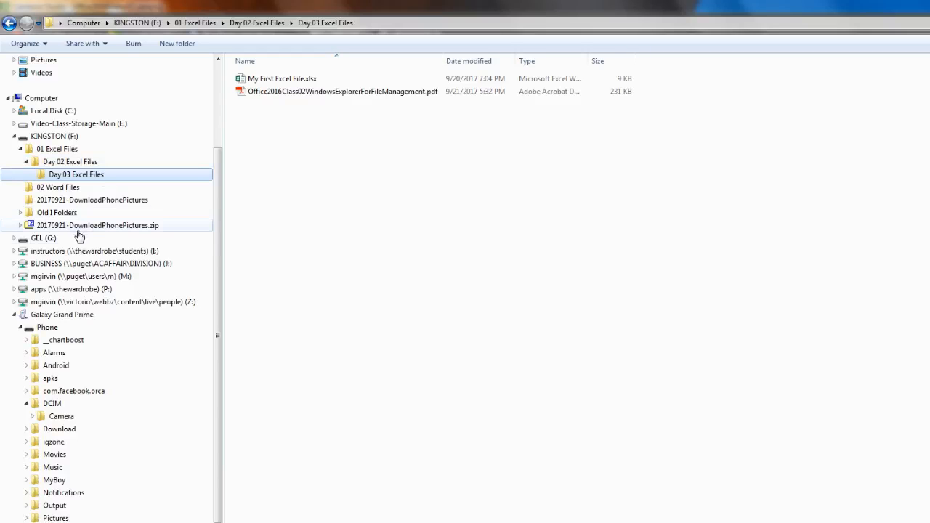
{"action": "scroll", "coordinate": [100, 107], "scroll_direction": "up", "scroll_amount": 3}
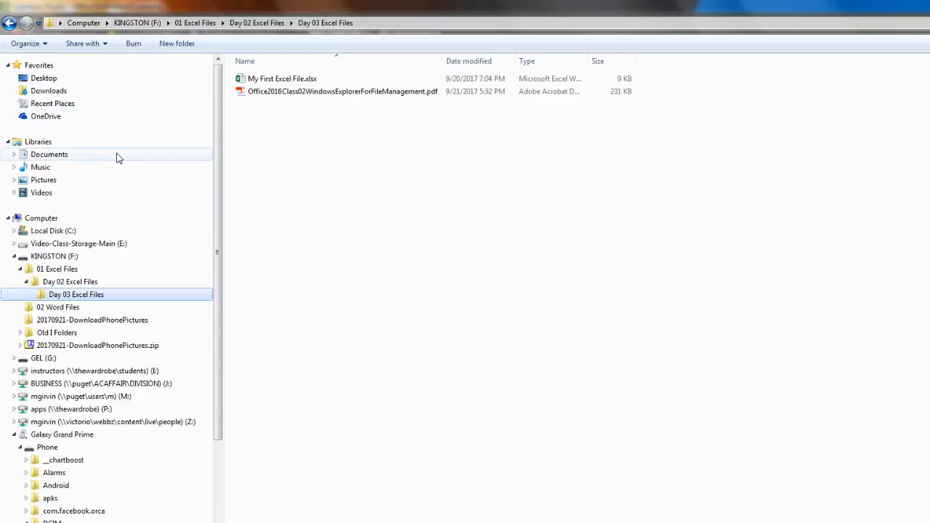
{"action": "left_click", "coordinate": [106, 324]}
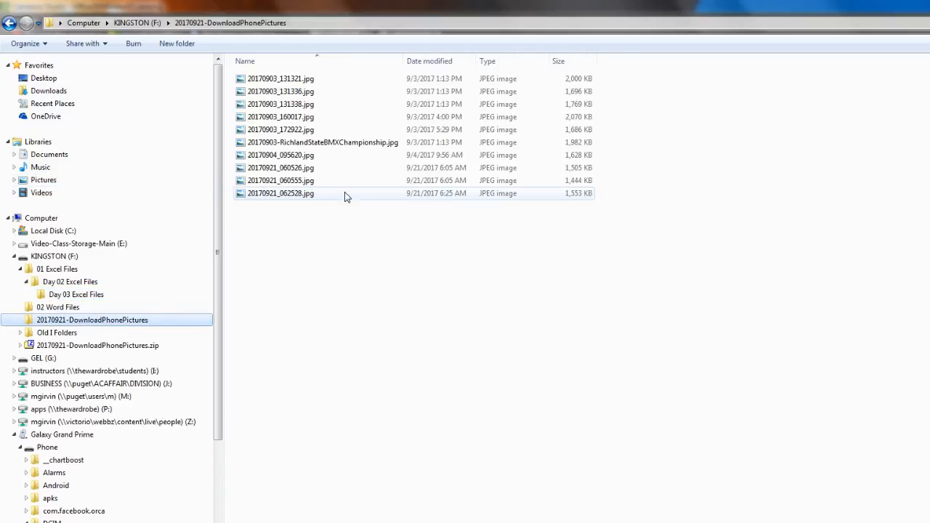
{"action": "left_click", "coordinate": [70, 347]}
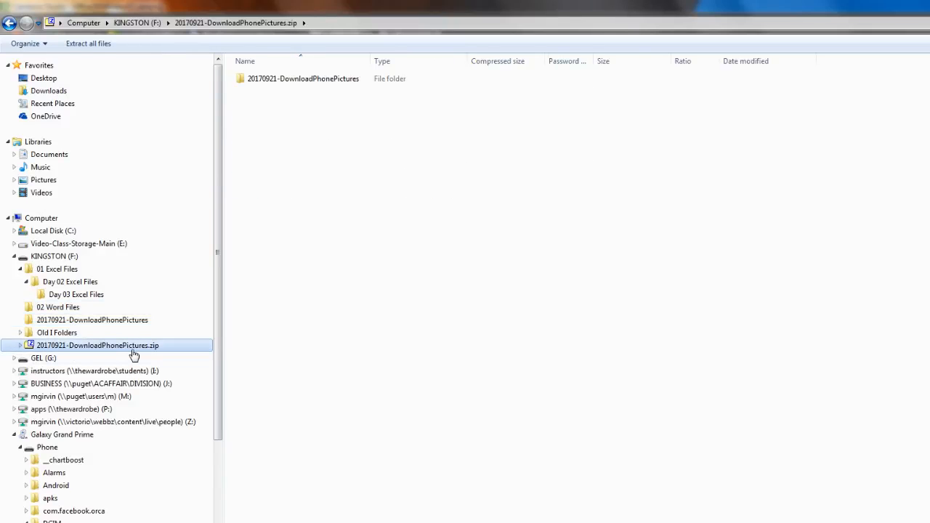